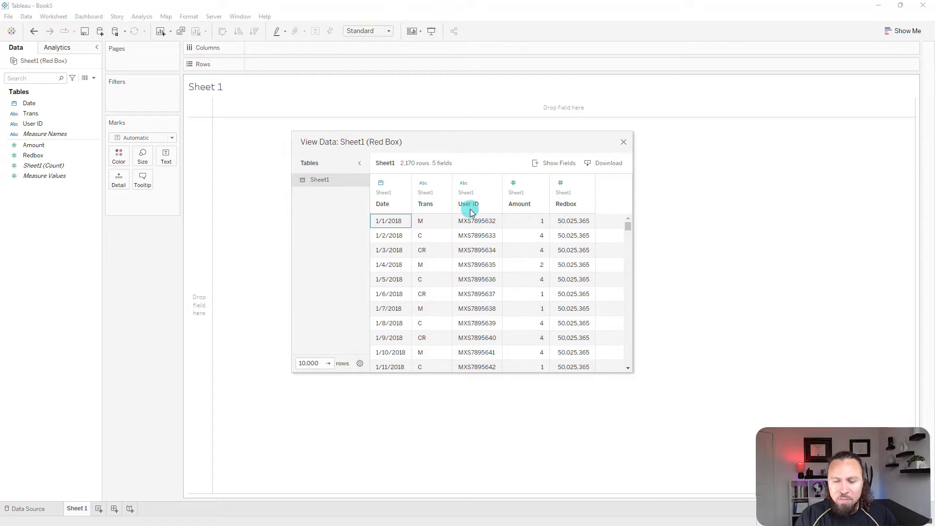
- Close the data preview and rename the worksheet as Running Total
{"action": "left_click", "coordinate": [624, 143]}
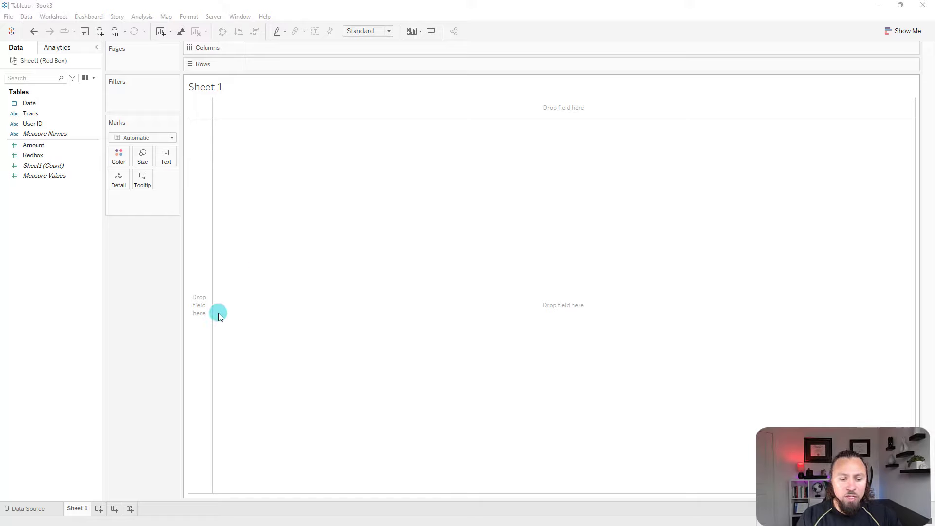
{"action": "double_click", "coordinate": [80, 508]}
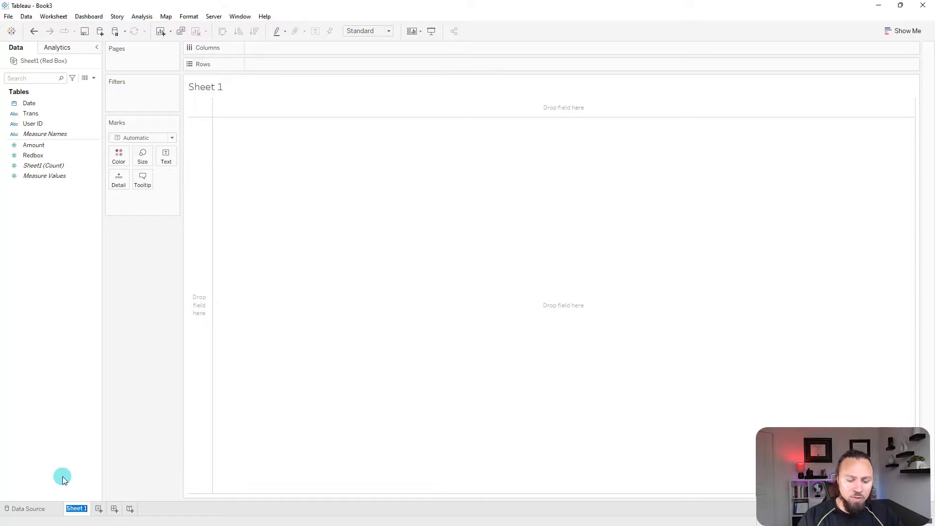
{"action": "type", "text": "Runn"}
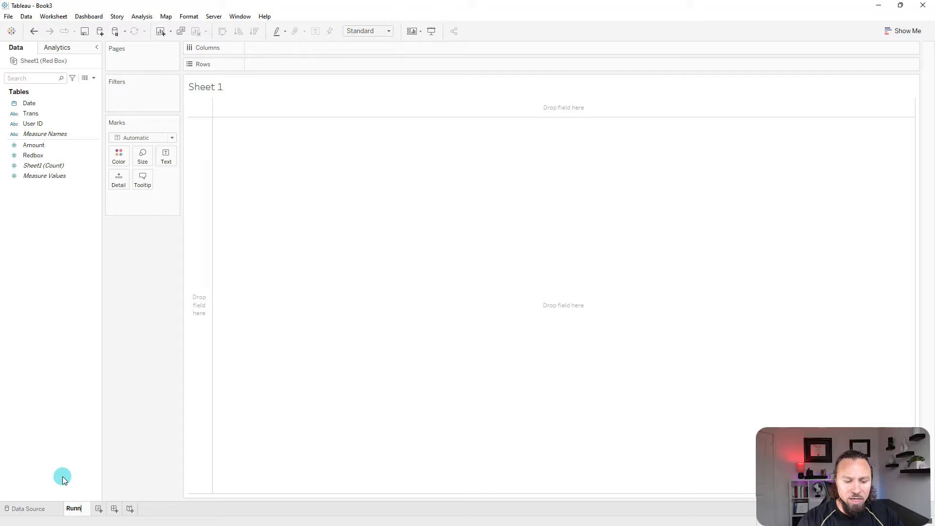
{"action": "type", "text": "ing "}
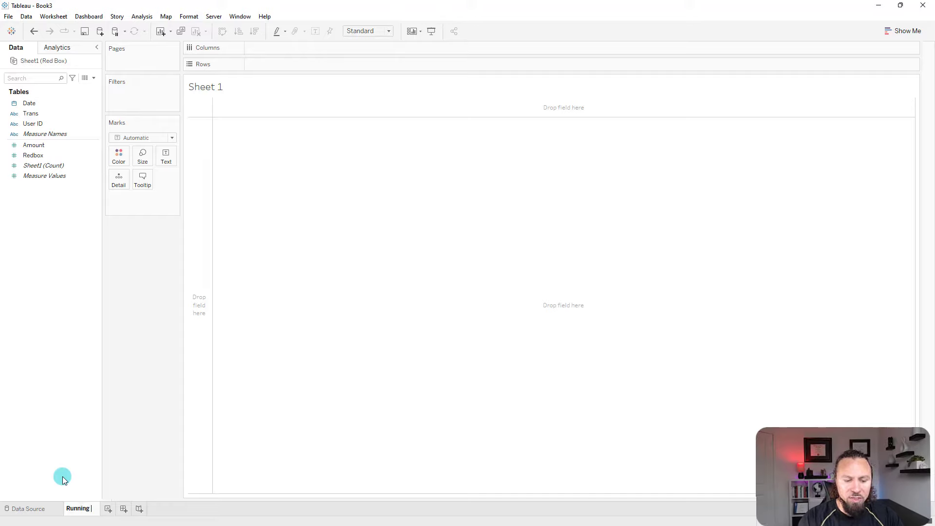
{"action": "type", "text": "Total"}
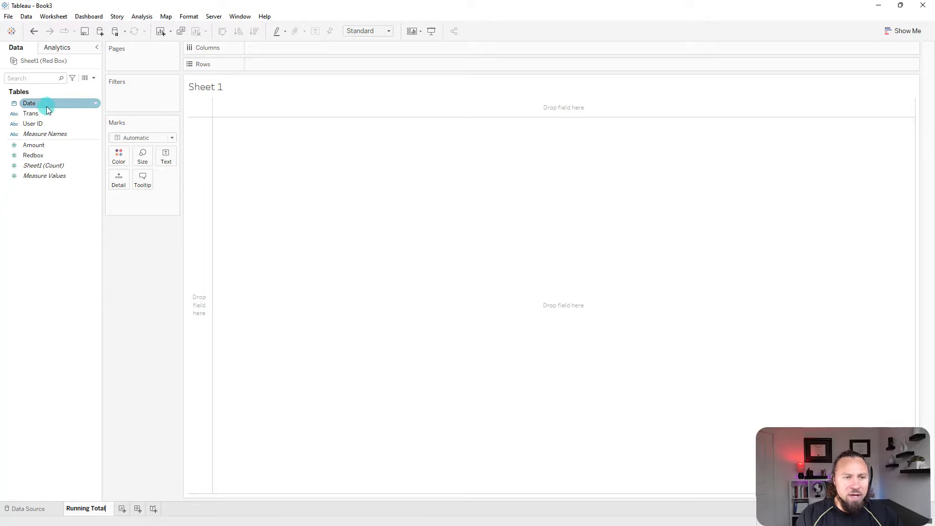
- Build a text table with Date on the rows as discrete full calendar days and the sum of Amount as values
{"action": "left_click_drag", "start_coordinate": [46, 107], "coordinate": [273, 65]}
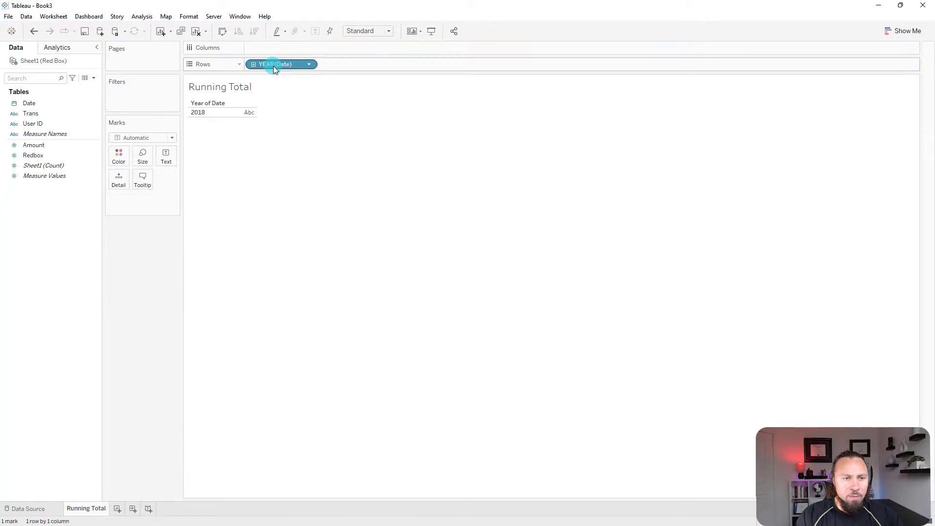
{"action": "left_click_drag", "start_coordinate": [58, 145], "coordinate": [248, 113]}
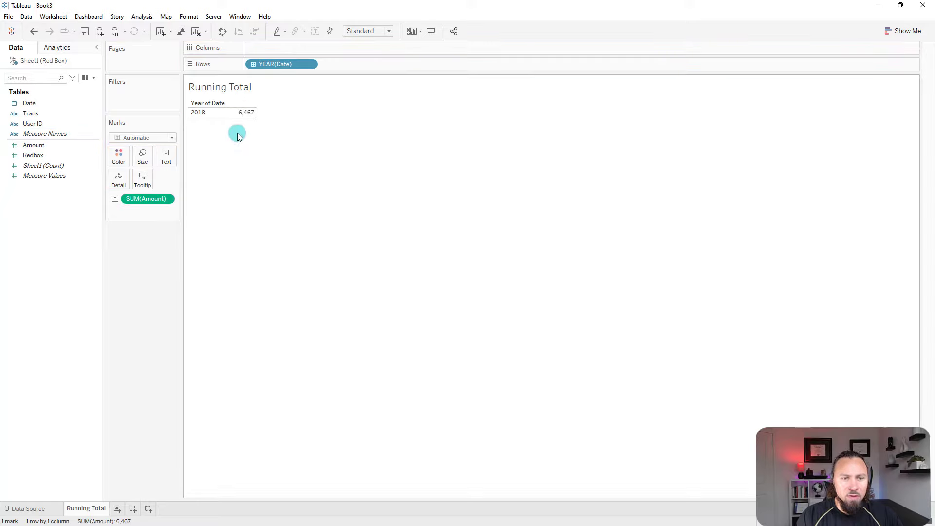
{"action": "left_click", "coordinate": [308, 65]}
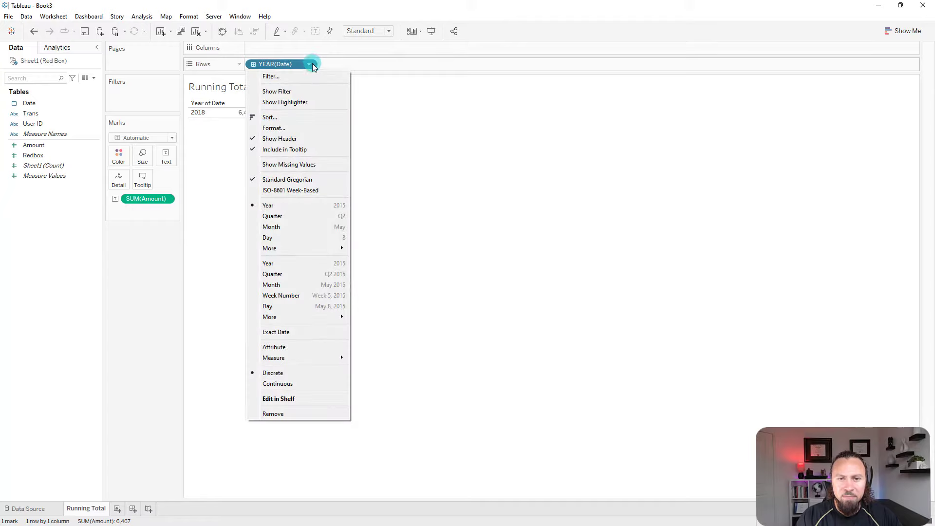
{"action": "left_click", "coordinate": [301, 307]}
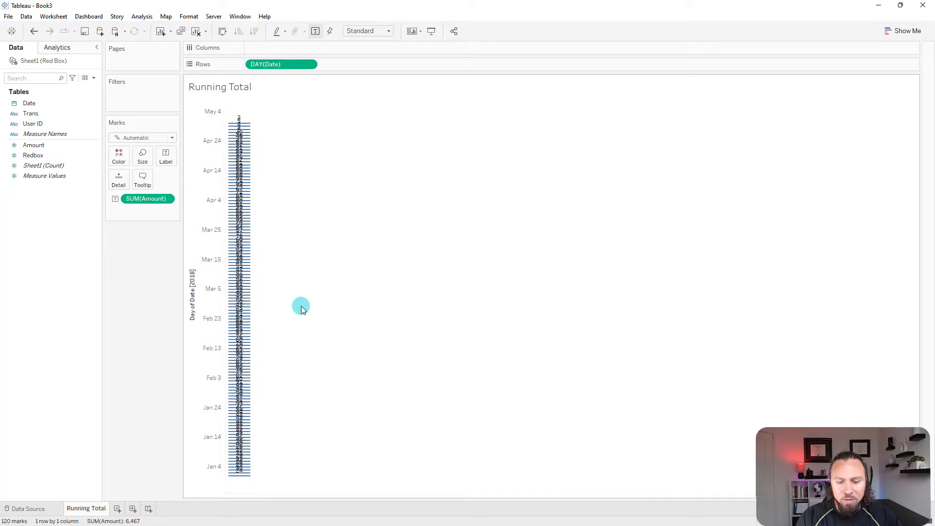
{"action": "left_click", "coordinate": [308, 63]}
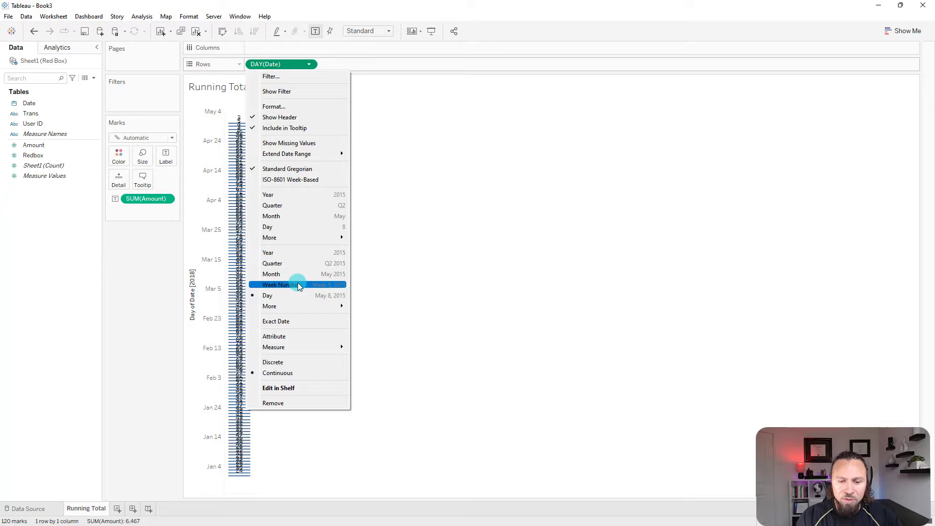
{"action": "left_click", "coordinate": [285, 364]}
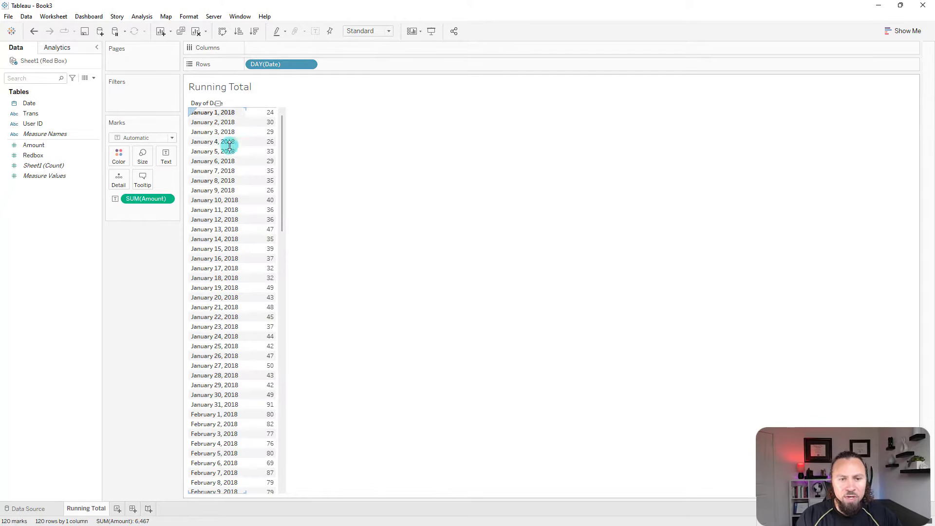
- Add User ID to the rows and order it ahead of the day of Date
{"action": "left_click", "coordinate": [36, 123]}
{"action": "left_click_drag", "start_coordinate": [37, 124], "coordinate": [321, 66]}
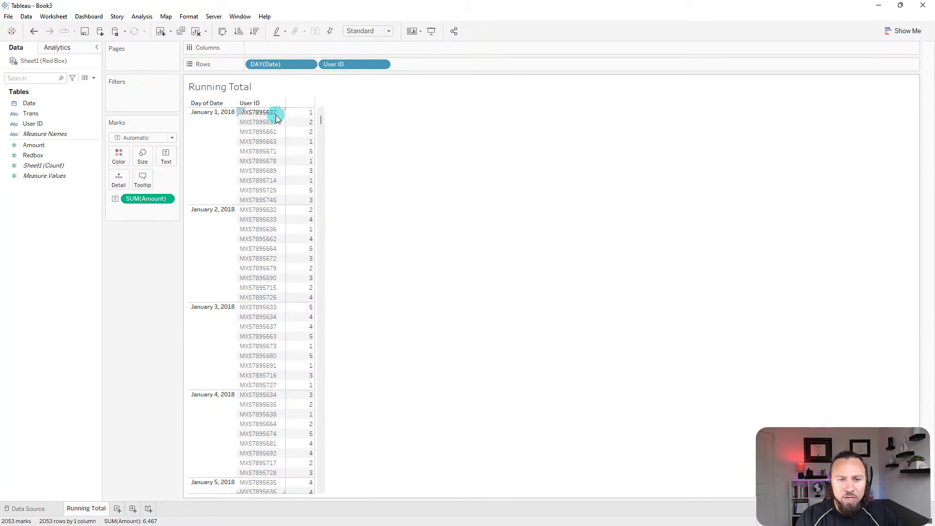
{"action": "left_click_drag", "start_coordinate": [277, 64], "coordinate": [392, 64]}
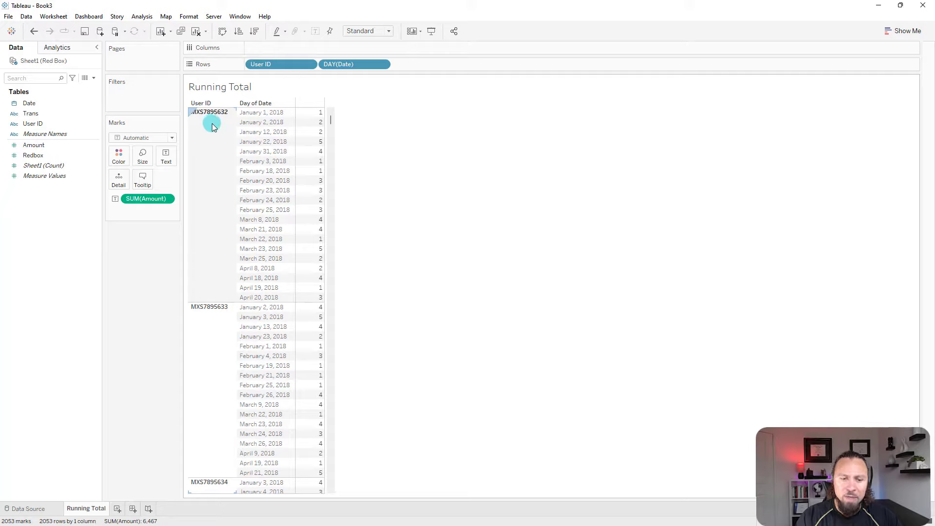
{"action": "left_click", "coordinate": [258, 114]}
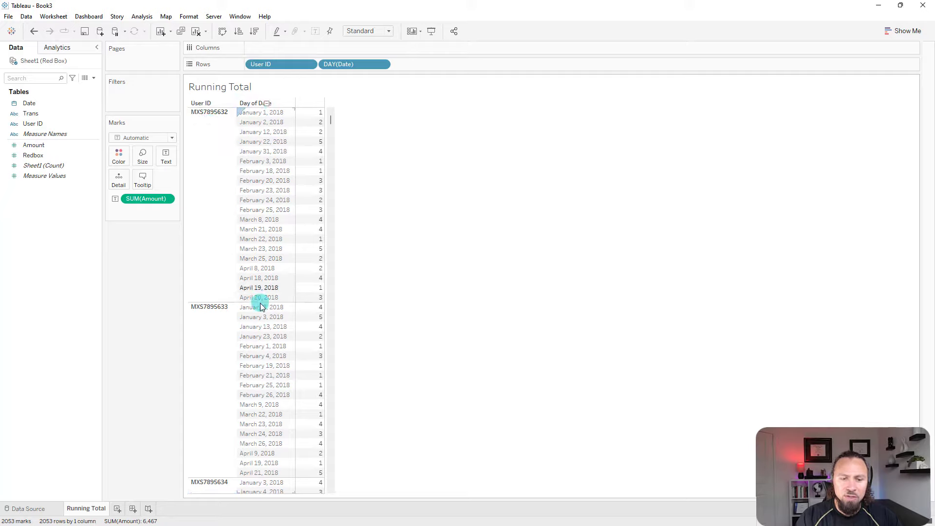
{"action": "scroll", "coordinate": [263, 360], "scroll_direction": "down", "scroll_amount": 1}
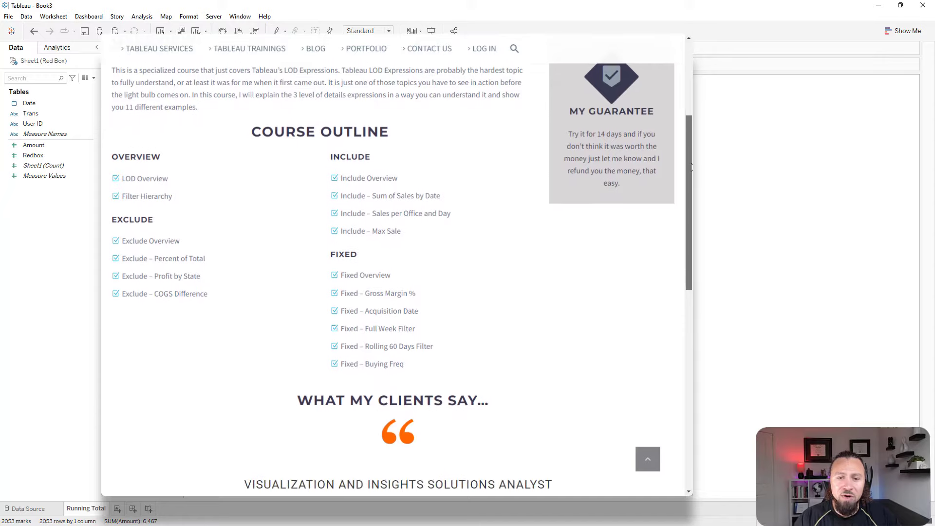
{"action": "left_click_drag", "start_coordinate": [691, 173], "coordinate": [692, 273]}
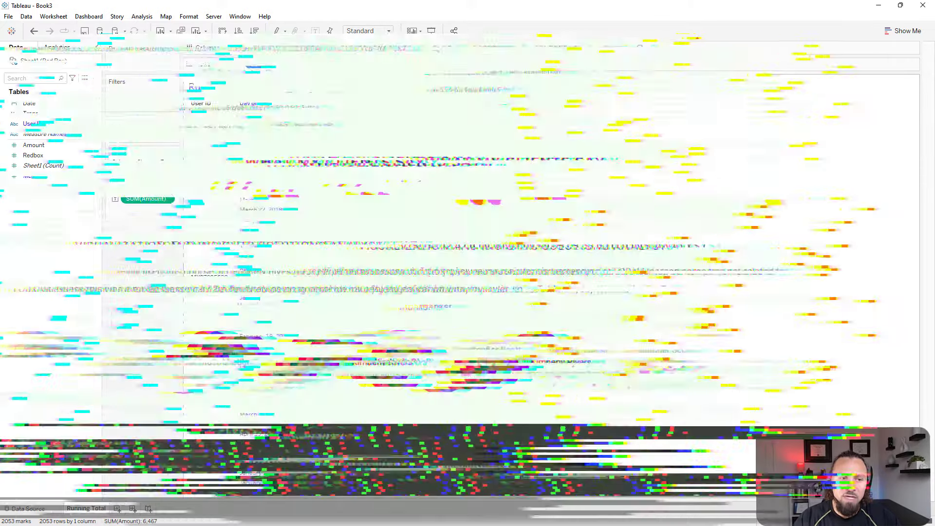
{"action": "left_click", "coordinate": [244, 126]}
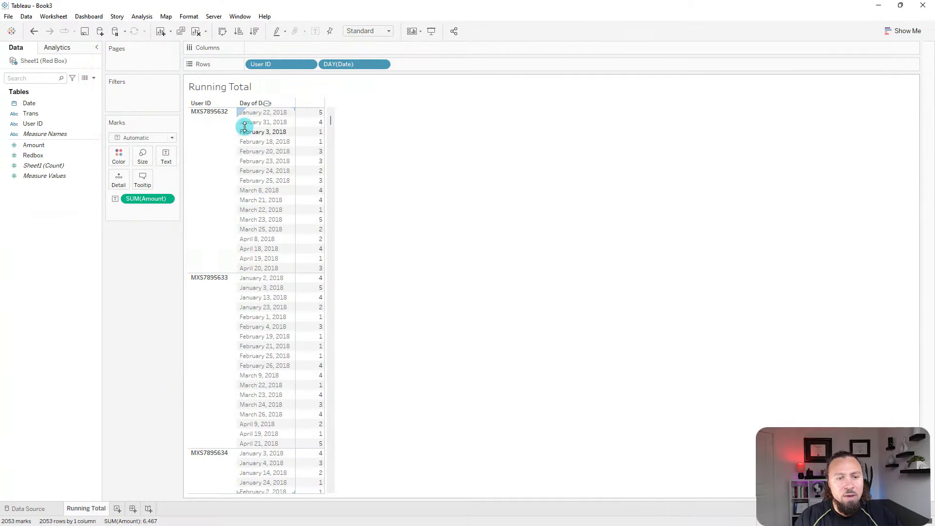
- Start a new calculated field and name it Acquisition Date
{"action": "left_click", "coordinate": [94, 79]}
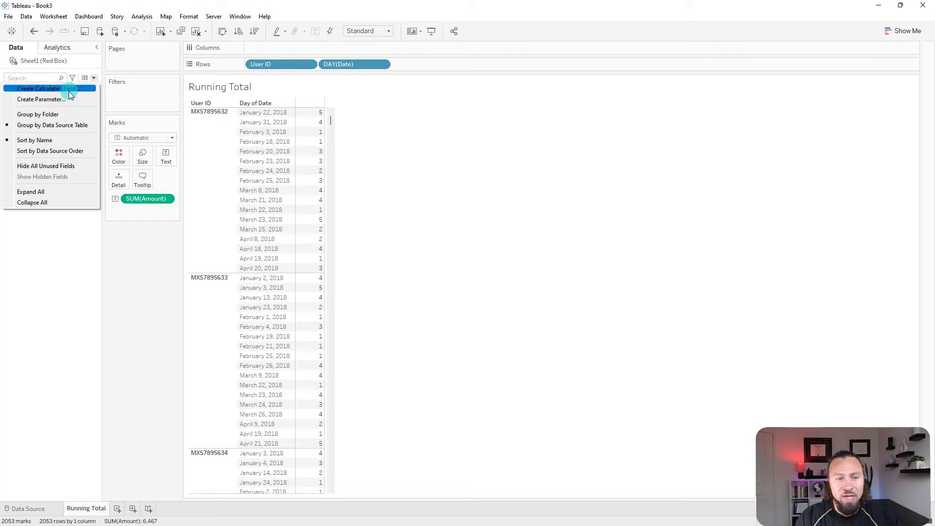
{"action": "left_click", "coordinate": [72, 89]}
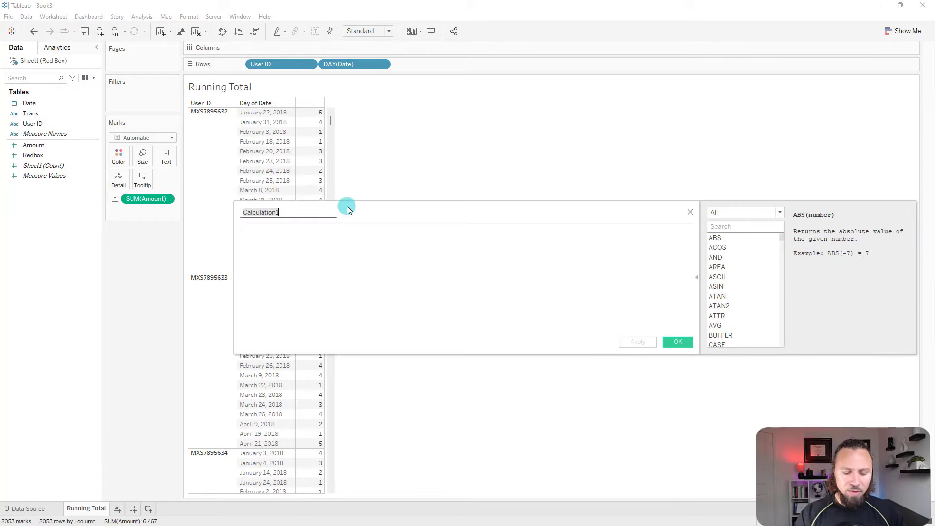
{"action": "type", "text": "Acquis"}
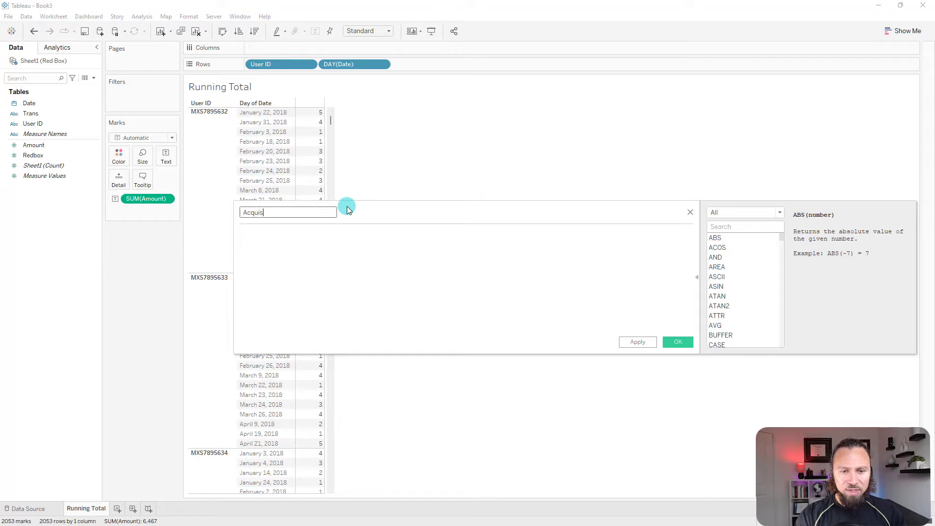
{"action": "type", "text": "ition Daate"}
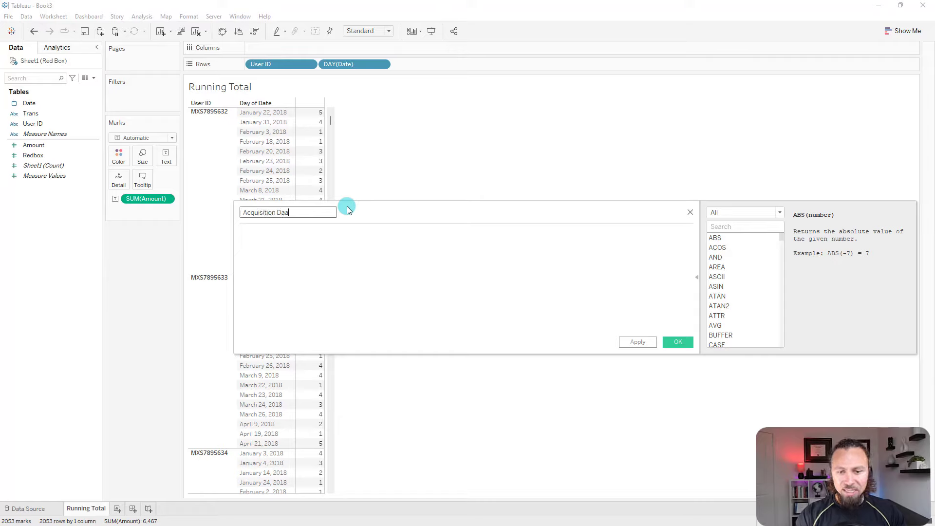
{"action": "key", "text": "BackSpace"}
{"action": "key", "text": "BackSpace"}
{"action": "key", "text": "BackSpace"}
{"action": "type", "text": "te"}
{"action": "key", "text": "Tab"}
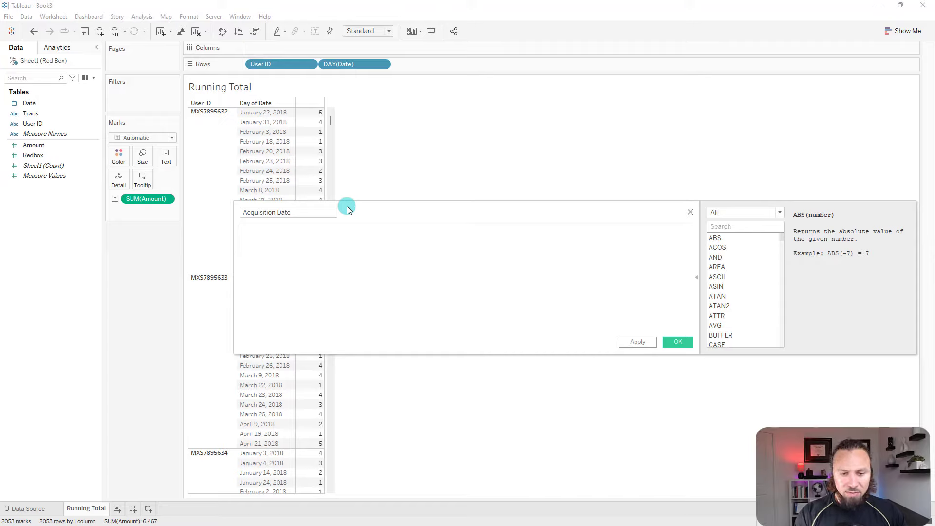
- Enter the formula { FIXED [User ID]:MIN([Date])} for the Acquisition Date field and save it
{"action": "type", "text": "{ FIXED"}
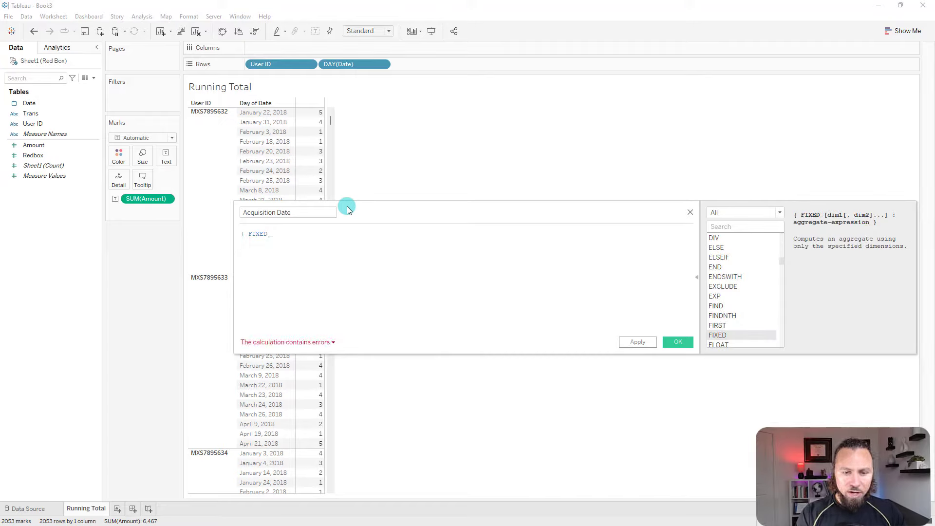
{"action": "type", "text": " [us"}
{"action": "key", "text": "Return"}
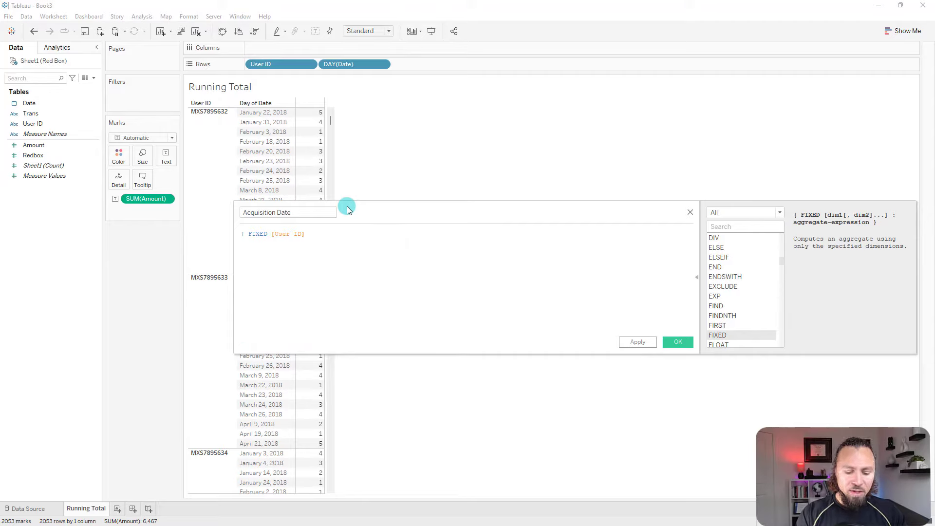
{"action": "type", "text": ":min"}
{"action": "key", "text": "Return"}
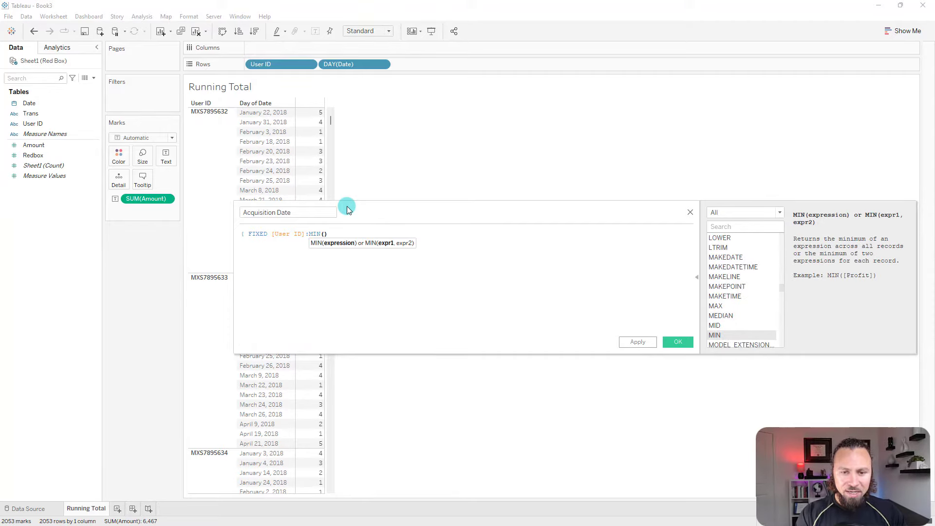
{"action": "type", "text": "[d"}
{"action": "key", "text": "Return"}
{"action": "key", "text": "Right"}
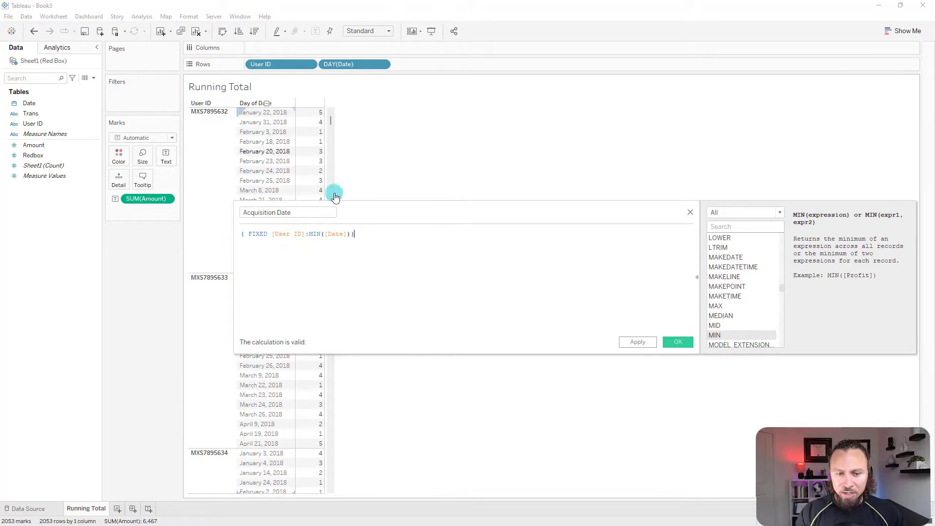
{"action": "left_click", "coordinate": [678, 339]}
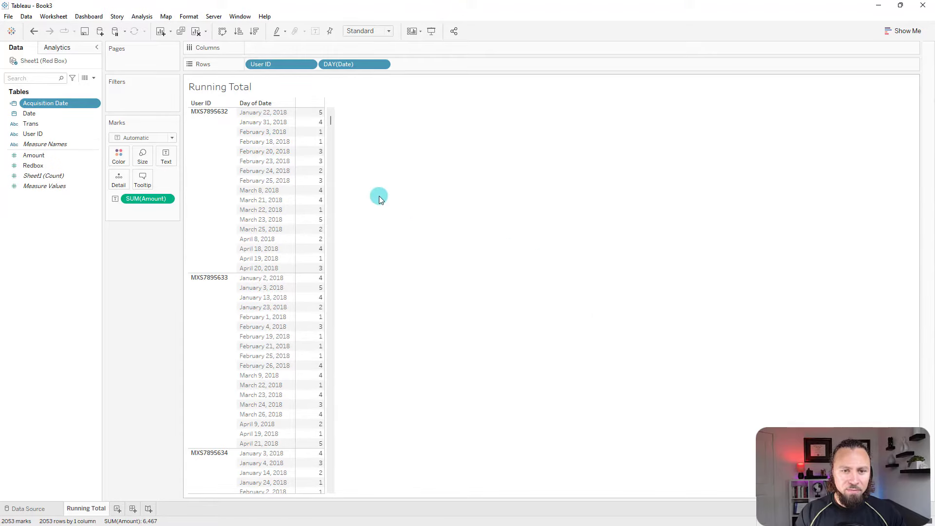
- Add Acquisition Date to the rows after Date and show it as discrete full calendar days
{"action": "left_click_drag", "start_coordinate": [60, 105], "coordinate": [449, 65]}
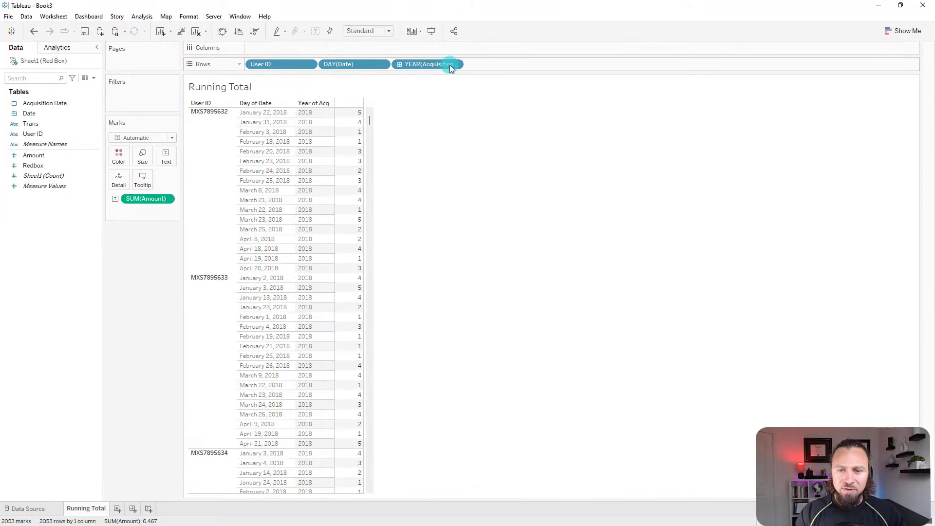
{"action": "right_click", "coordinate": [443, 65]}
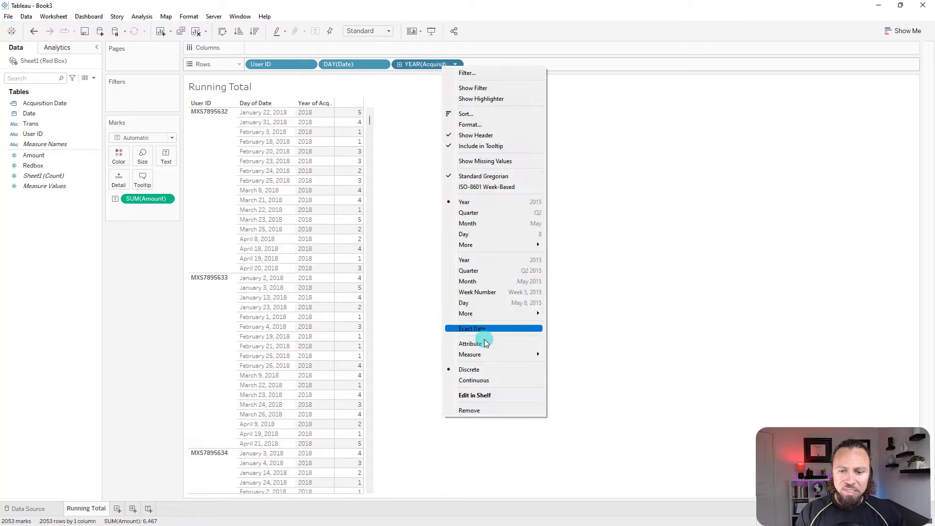
{"action": "left_click", "coordinate": [484, 302]}
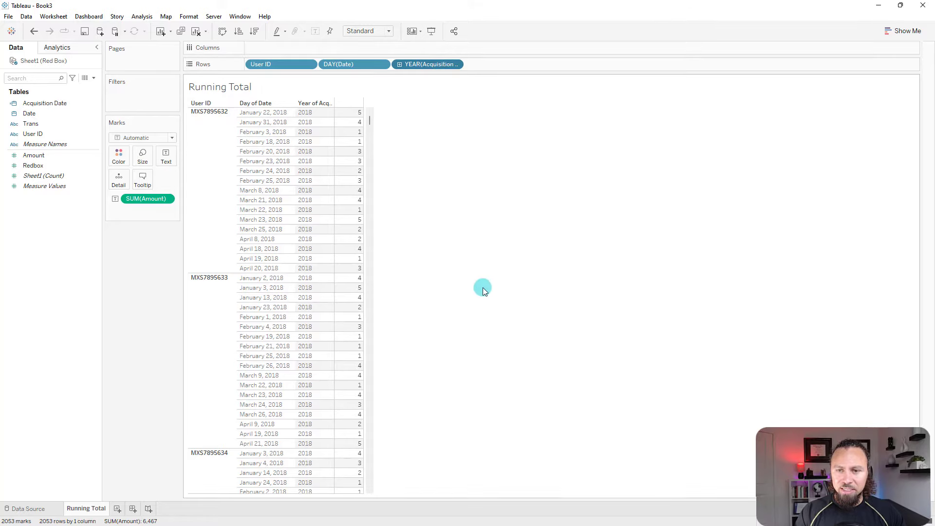
{"action": "left_click", "coordinate": [457, 65]}
{"action": "left_click", "coordinate": [440, 365]}
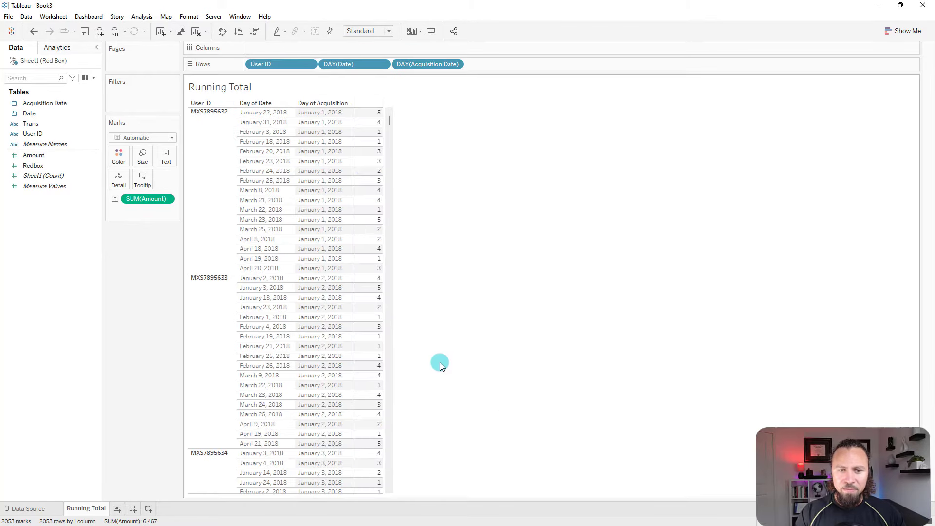
- Remove Date from the rows and order the day of Acquisition Date ahead of User ID
{"action": "scroll", "coordinate": [281, 145], "scroll_direction": "up", "scroll_amount": 1}
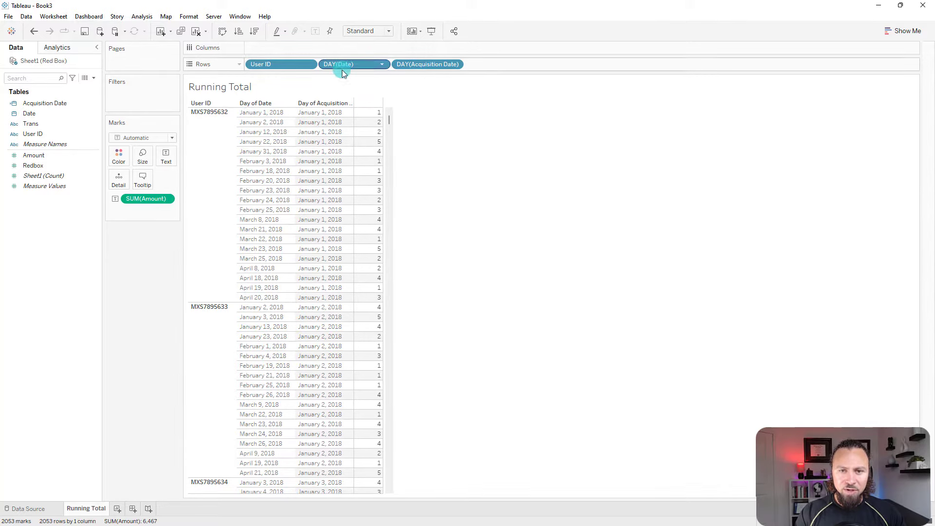
{"action": "left_click_drag", "start_coordinate": [362, 63], "coordinate": [160, 304]}
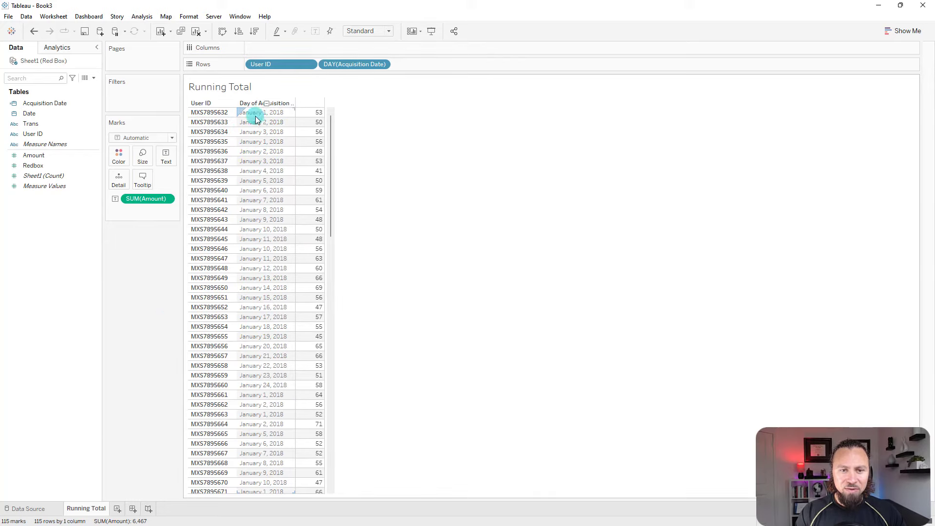
{"action": "left_click_drag", "start_coordinate": [262, 62], "coordinate": [399, 61]}
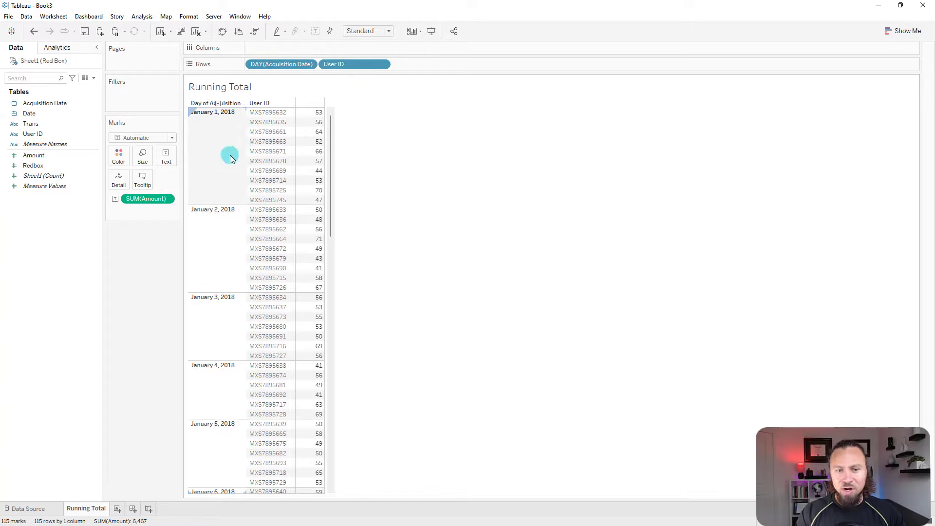
- Create a calculated field named Users with the formula COUNTD([User ID]) and save it
{"action": "left_click", "coordinate": [90, 78]}
{"action": "left_click", "coordinate": [81, 89]}
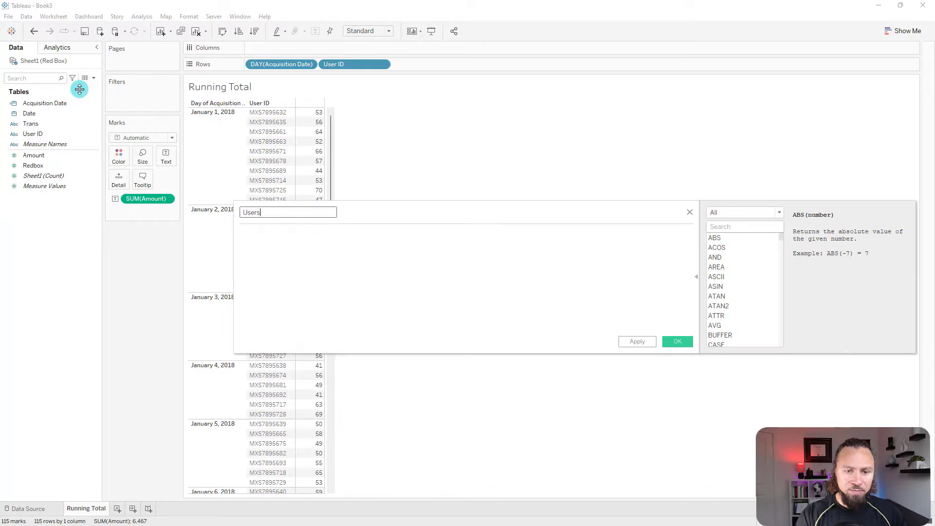
{"action": "type", "text": "COUNTD"}
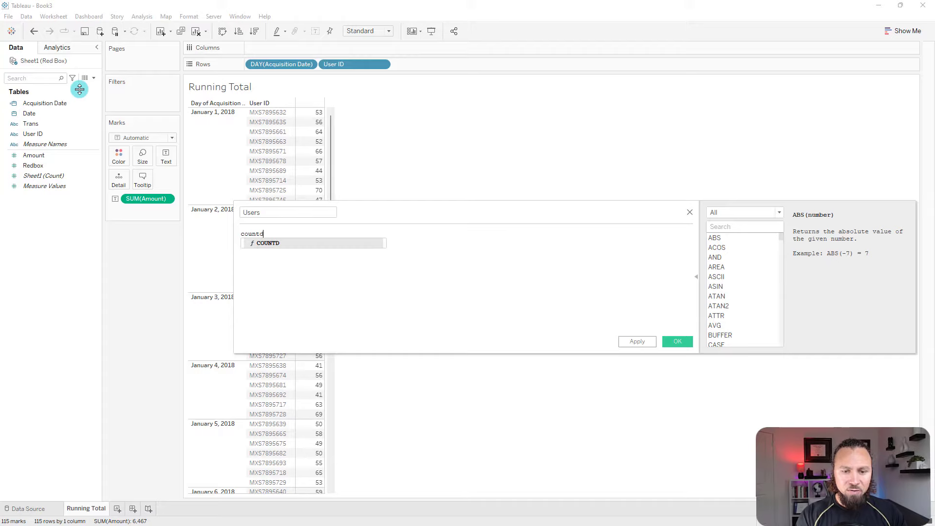
{"action": "key", "text": "Return"}
{"action": "type", "text": "[User ID]"}
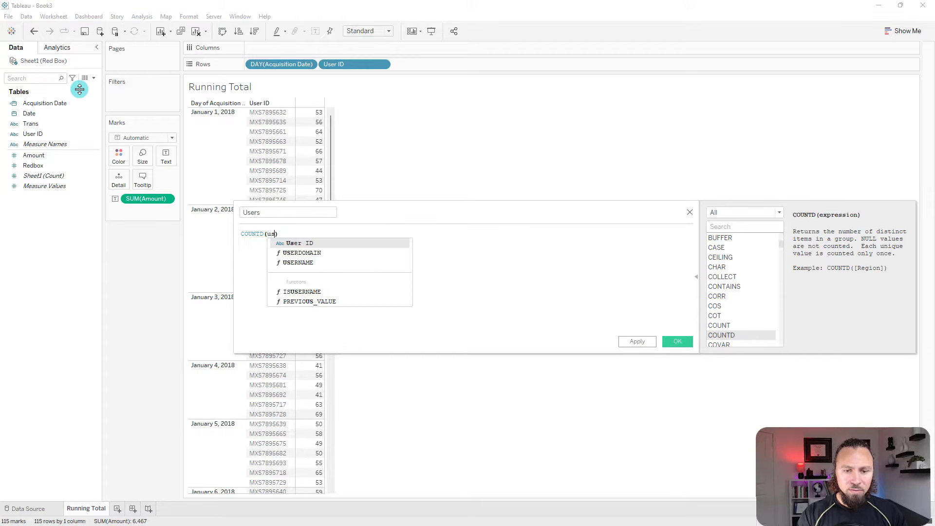
{"action": "key", "text": "Return"}
{"action": "type", "text": ")"}
{"action": "left_click", "coordinate": [676, 339]}
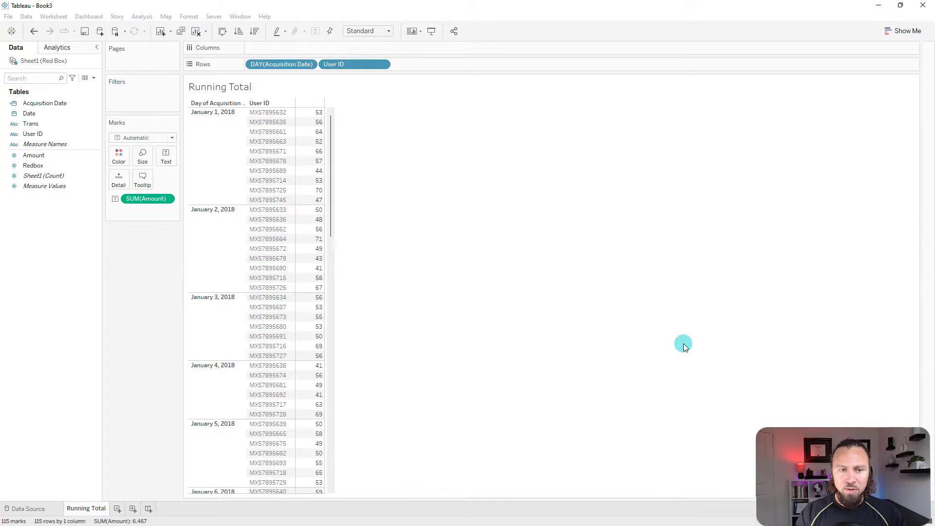
- Add Users to the table as a measure and remove User ID and Amount from the view
{"action": "left_click_drag", "start_coordinate": [39, 174], "coordinate": [317, 174]}
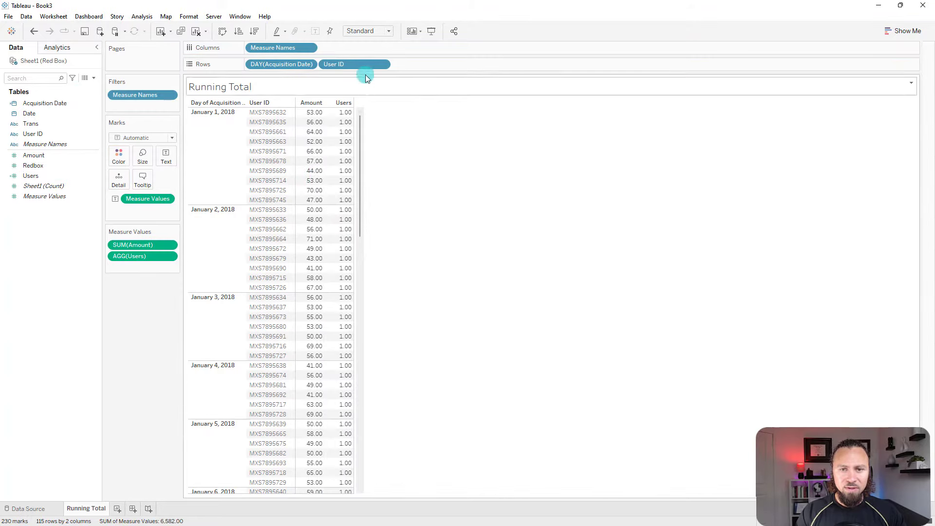
{"action": "left_click_drag", "start_coordinate": [366, 62], "coordinate": [133, 329]}
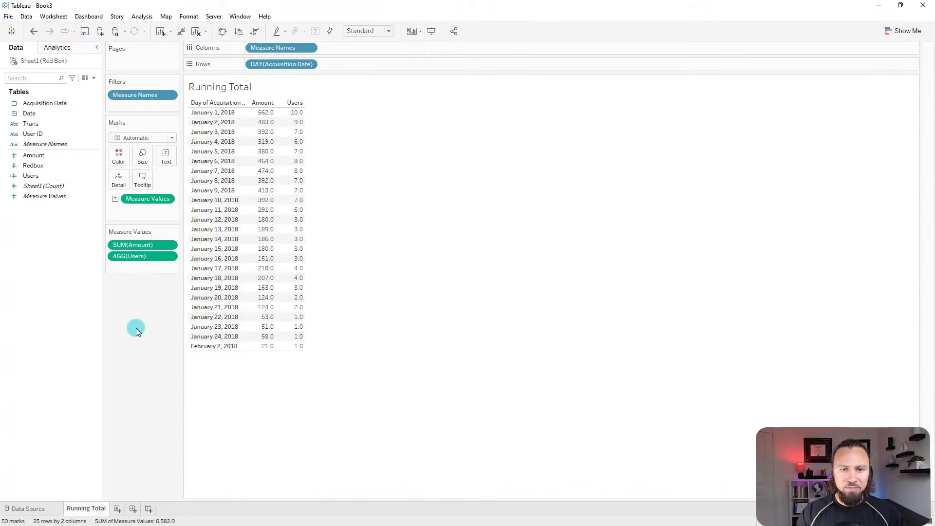
{"action": "left_click_drag", "start_coordinate": [163, 244], "coordinate": [141, 324]}
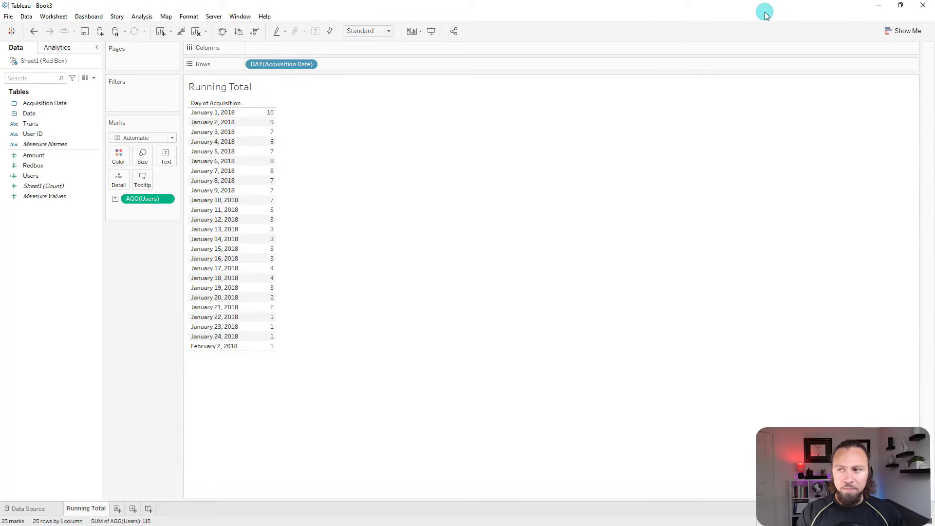
- Turn the table into a continuous area chart and apply a Running Total quick table calculation to Users
{"action": "left_click", "coordinate": [901, 30]}
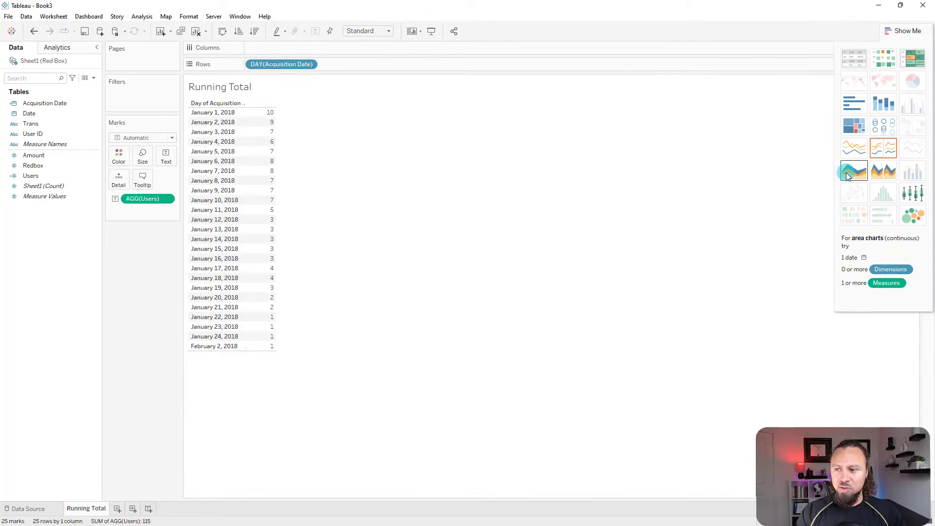
{"action": "left_click", "coordinate": [850, 172]}
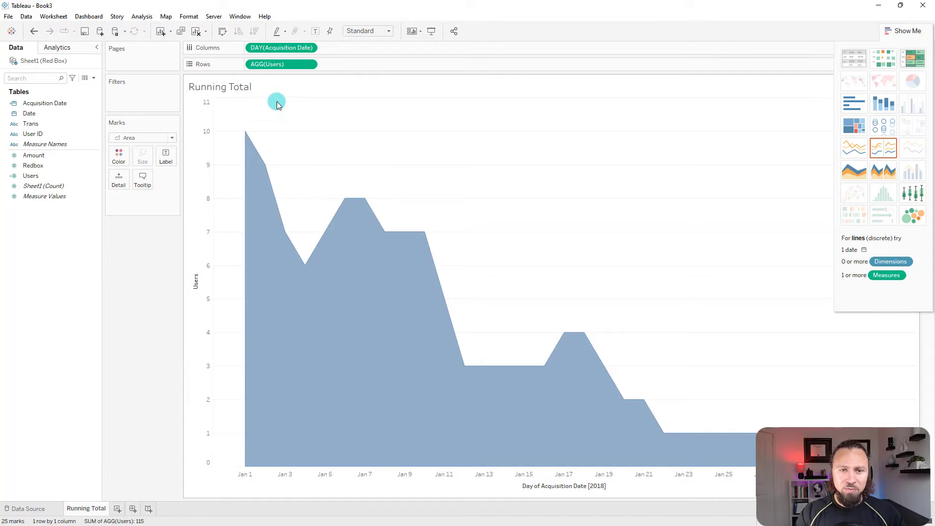
{"action": "right_click", "coordinate": [275, 68]}
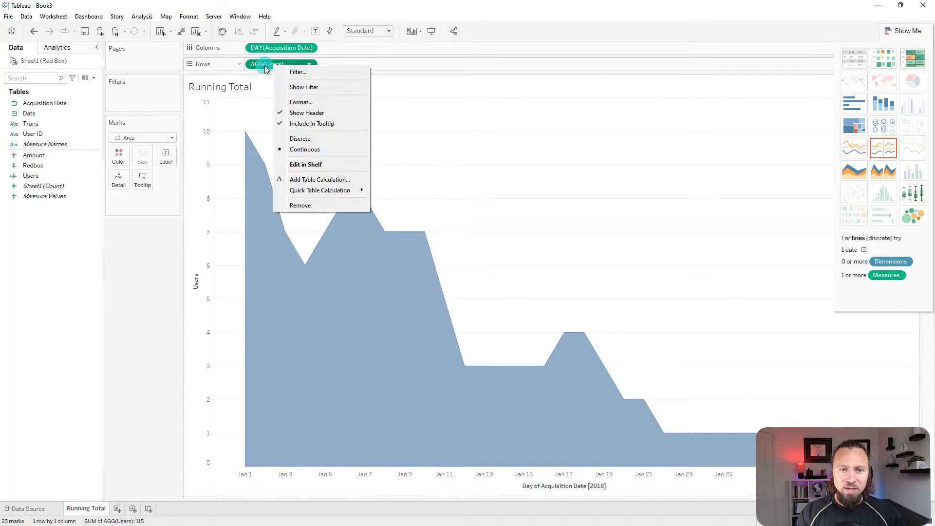
{"action": "mouse_move", "coordinate": [308, 191]}
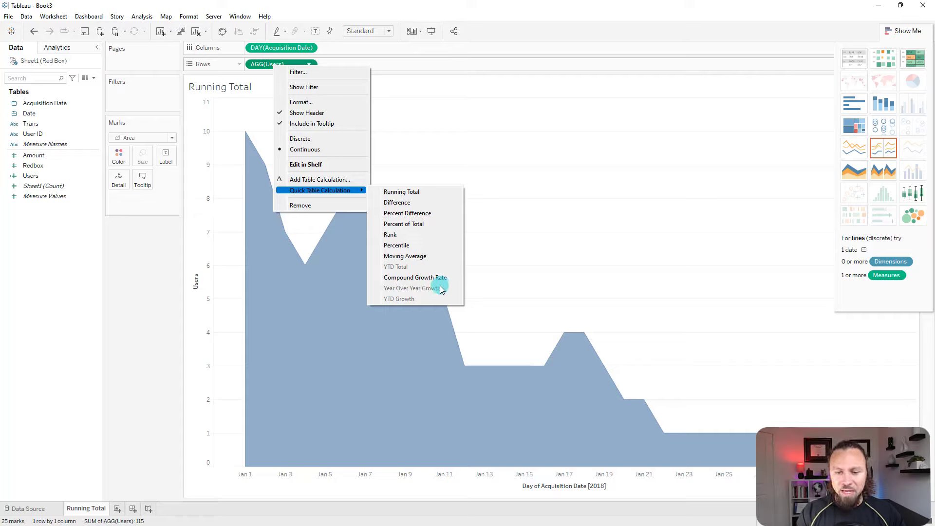
{"action": "left_click", "coordinate": [412, 193]}
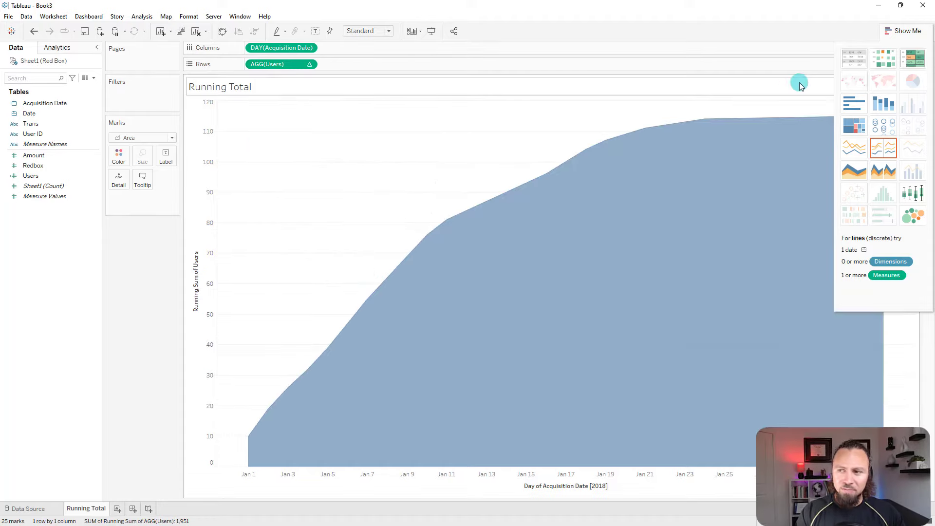
{"action": "left_click", "coordinate": [906, 32]}
{"action": "left_click", "coordinate": [875, 81]}
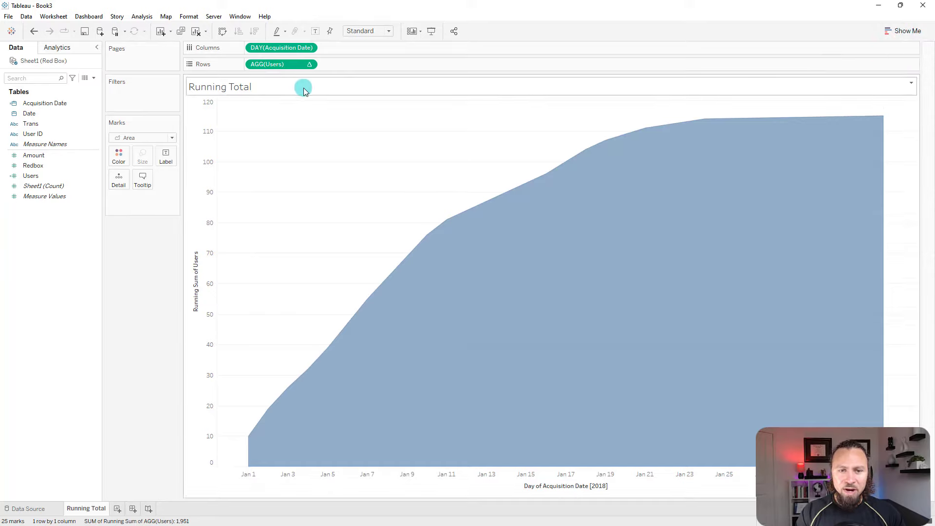
- Label the area chart with the running total of Users and add plain Users to the rows as a second chart
{"action": "left_click", "coordinate": [284, 65]}
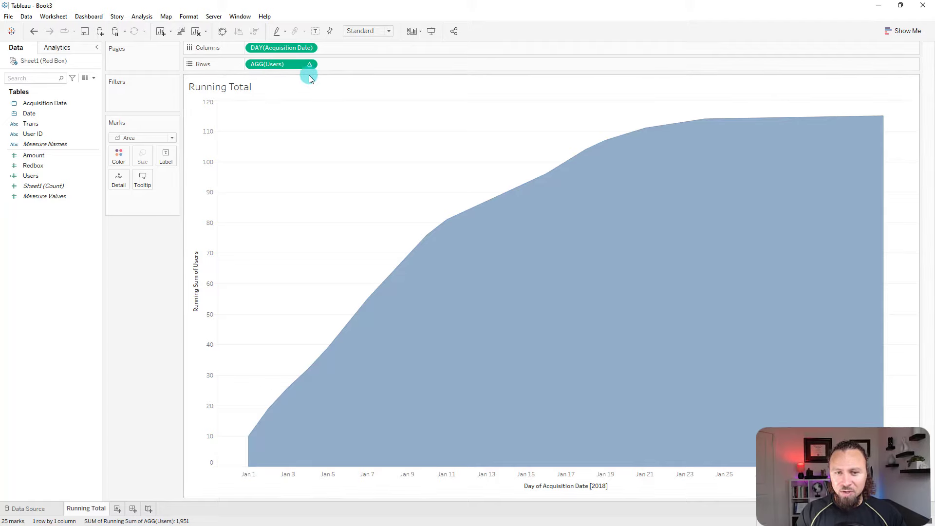
{"action": "left_click_drag", "start_coordinate": [299, 65], "coordinate": [161, 160]}
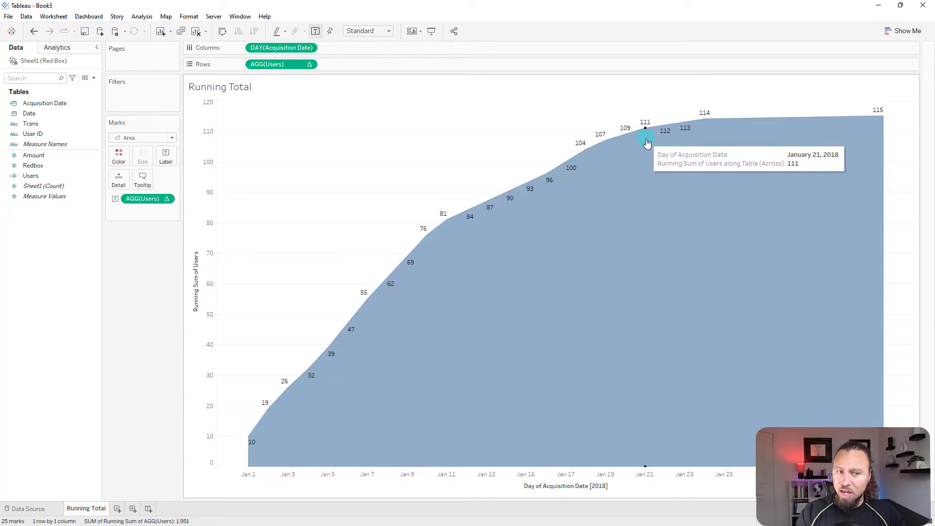
{"action": "left_click", "coordinate": [36, 176]}
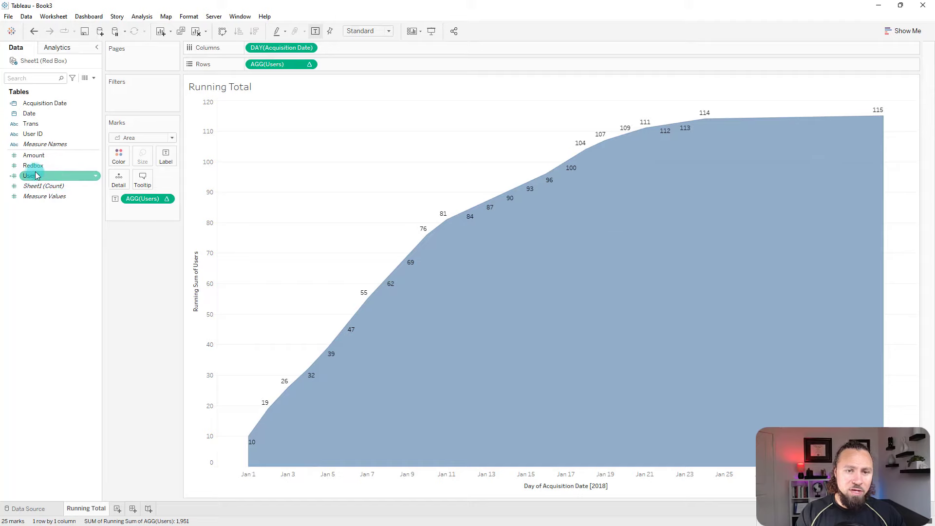
{"action": "left_click_drag", "start_coordinate": [35, 176], "coordinate": [337, 61]}
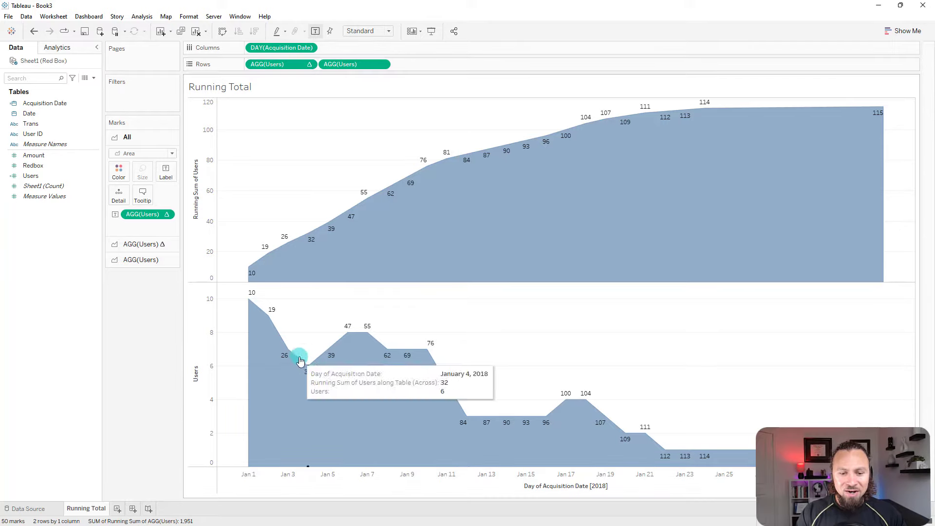
- Replace the label of the lower chart with plain Users instead of the running total
{"action": "mouse_move", "coordinate": [278, 325]}
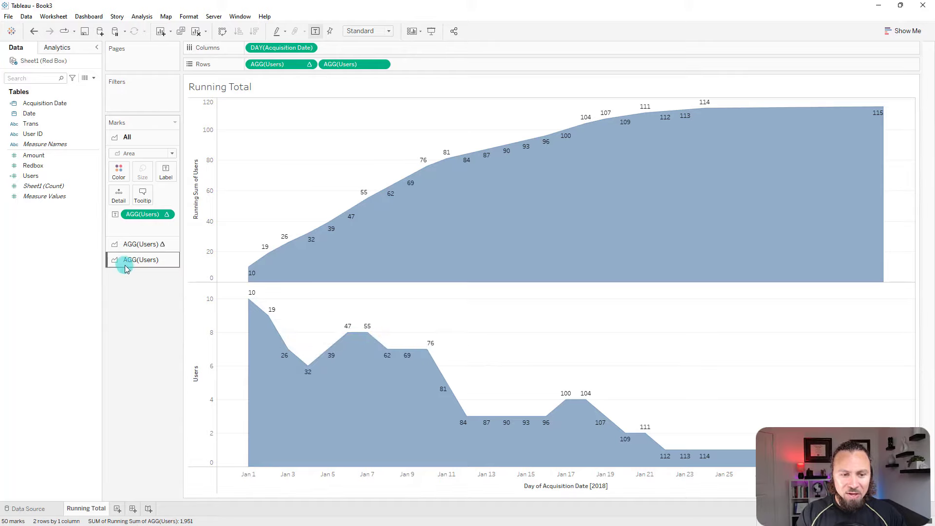
{"action": "left_click", "coordinate": [146, 260]}
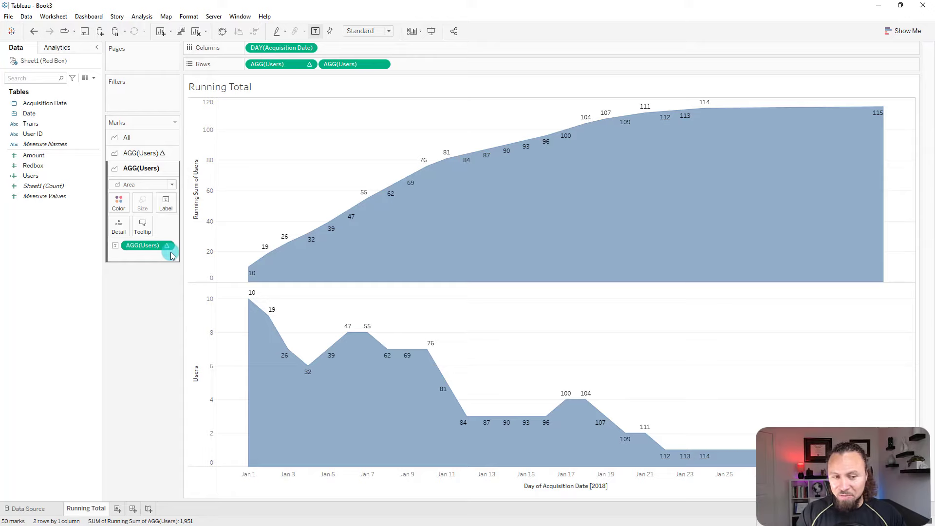
{"action": "left_click", "coordinate": [81, 188]}
{"action": "left_click_drag", "start_coordinate": [82, 189], "coordinate": [140, 246]}
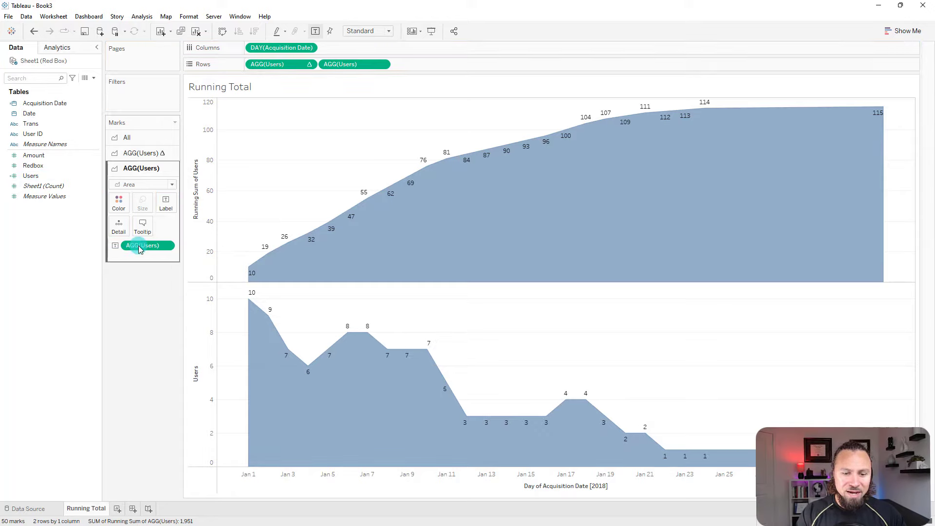
- Compare the daily Users and the running sum of Users at matching dates in the two area charts
{"action": "mouse_move", "coordinate": [259, 347]}
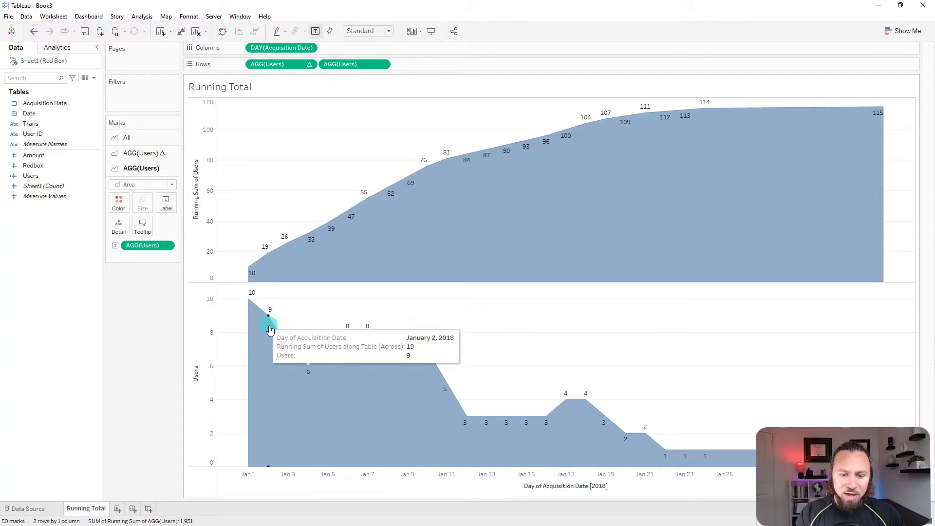
{"action": "mouse_move", "coordinate": [306, 365]}
{"action": "mouse_move", "coordinate": [271, 326]}
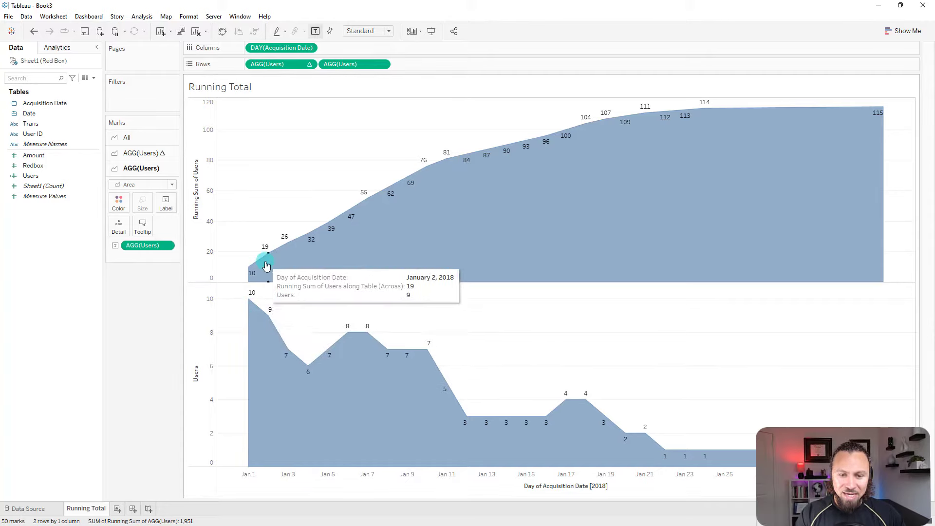
{"action": "mouse_move", "coordinate": [292, 245]}
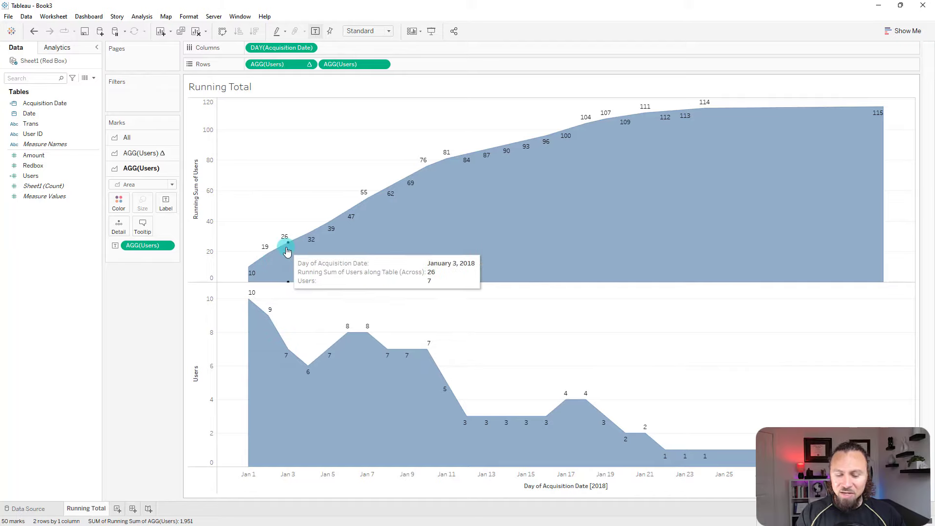
{"action": "mouse_move", "coordinate": [722, 121]}
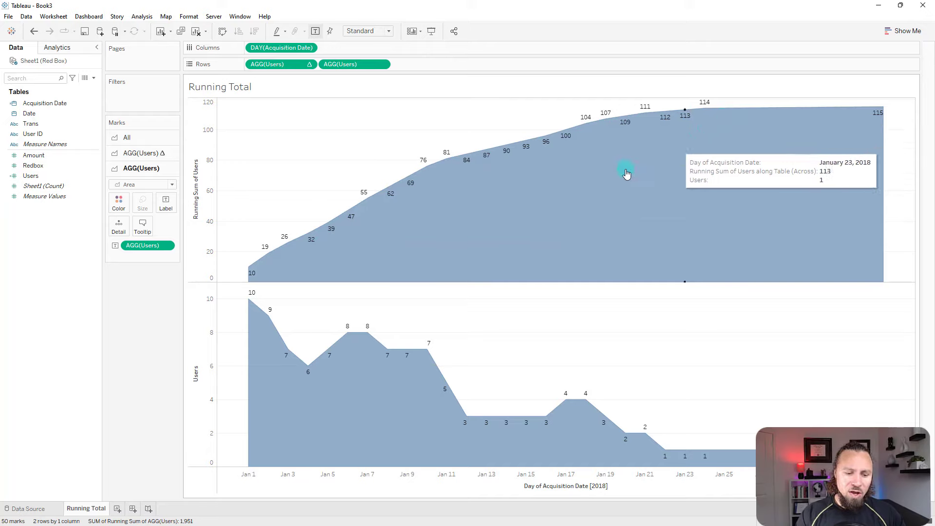
- Add a new worksheet and name it Difference
{"action": "left_click", "coordinate": [118, 509]}
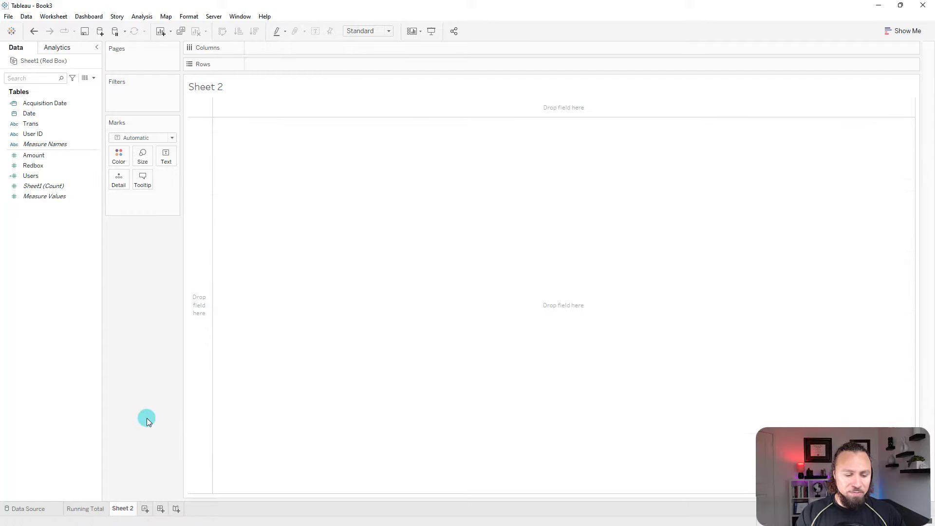
{"action": "double_click", "coordinate": [128, 508]}
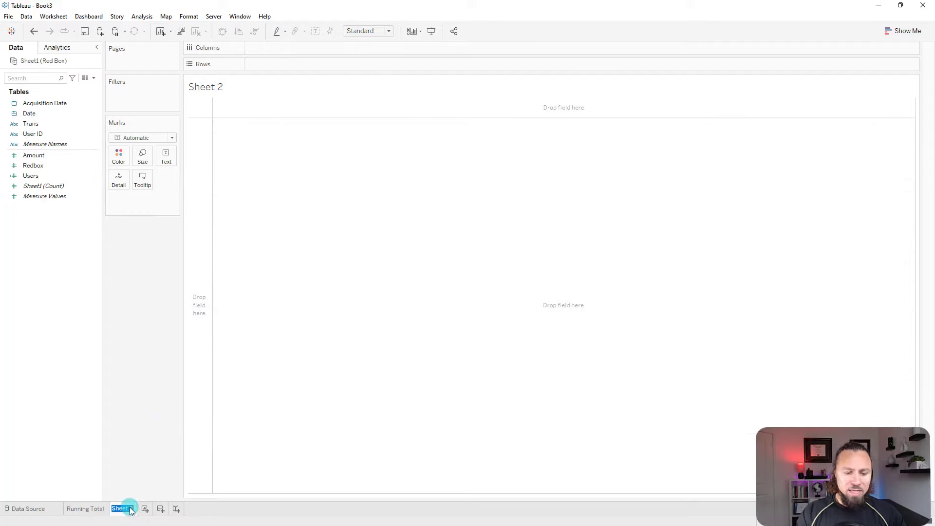
{"action": "type", "text": "Difference"}
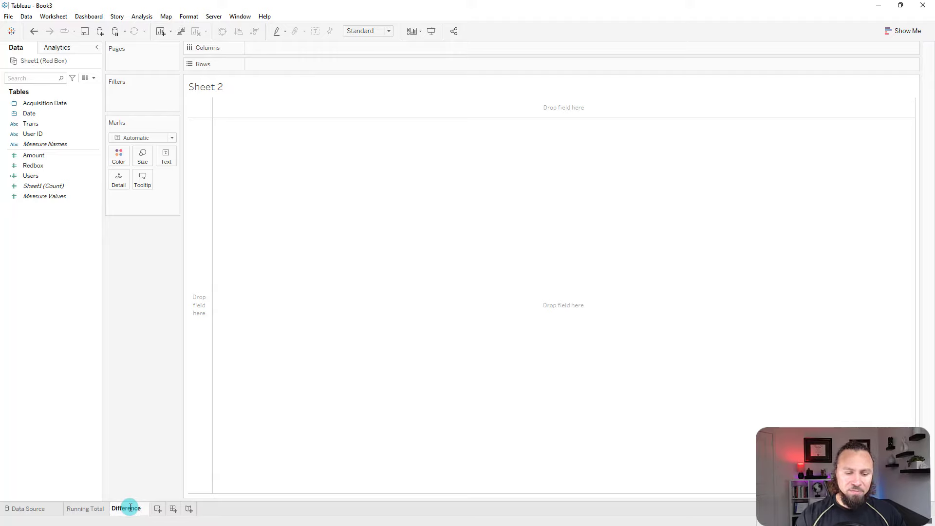
{"action": "key", "text": "Return"}
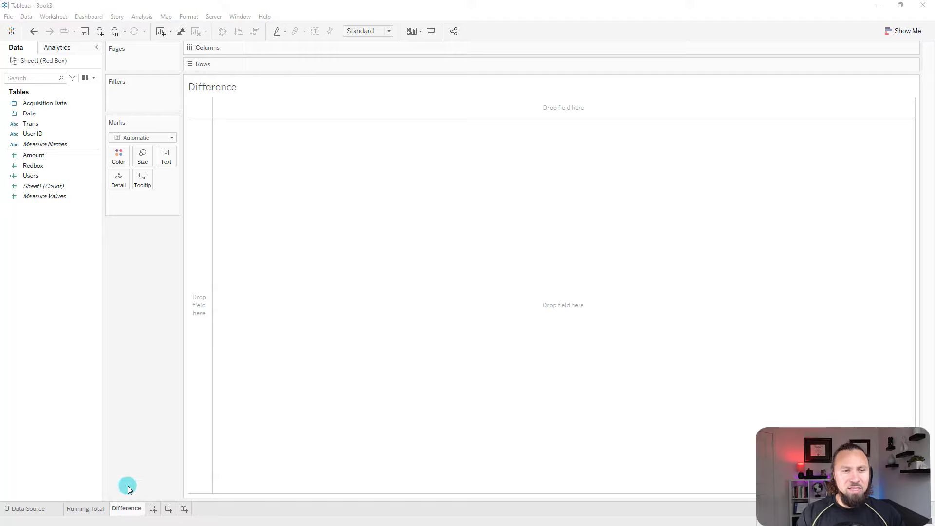
- Add Date to the columns and show it as discrete months with their year
{"action": "left_click", "coordinate": [51, 115]}
{"action": "left_click_drag", "start_coordinate": [51, 115], "coordinate": [302, 43]}
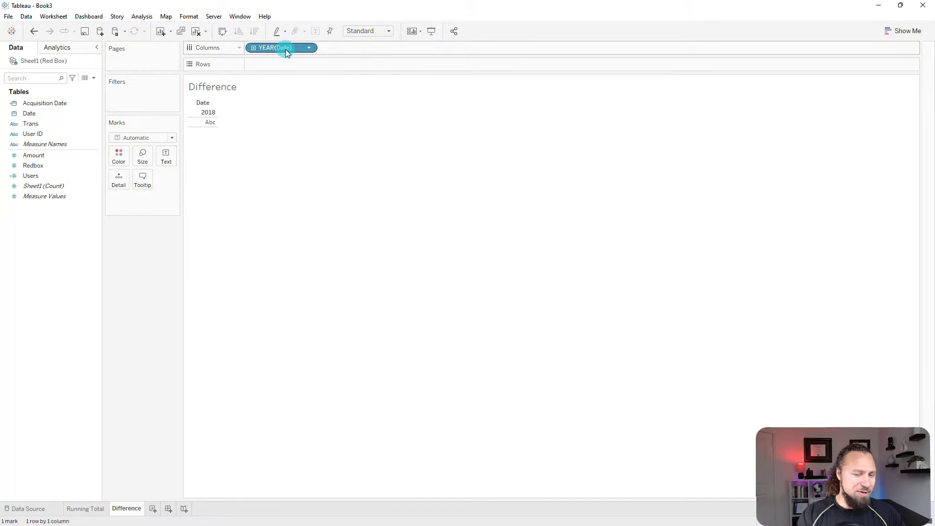
{"action": "right_click", "coordinate": [287, 51]}
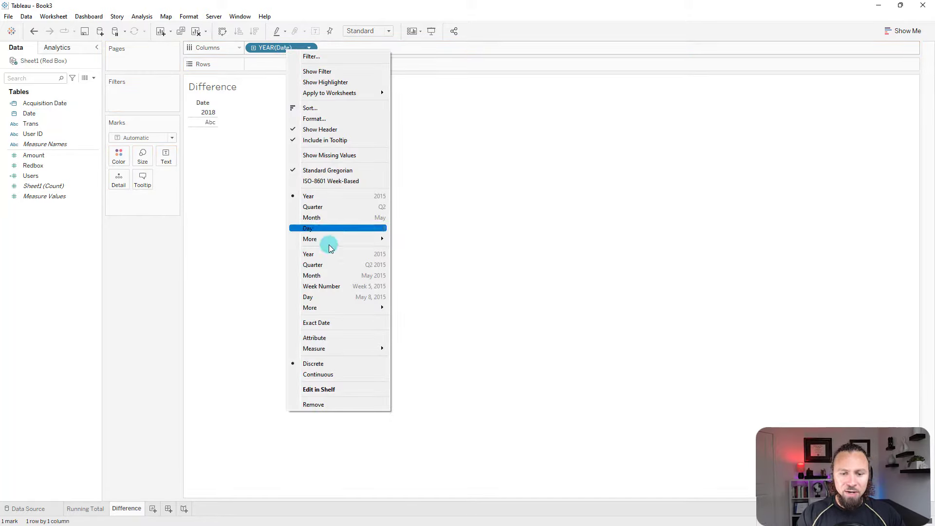
{"action": "left_click", "coordinate": [321, 276]}
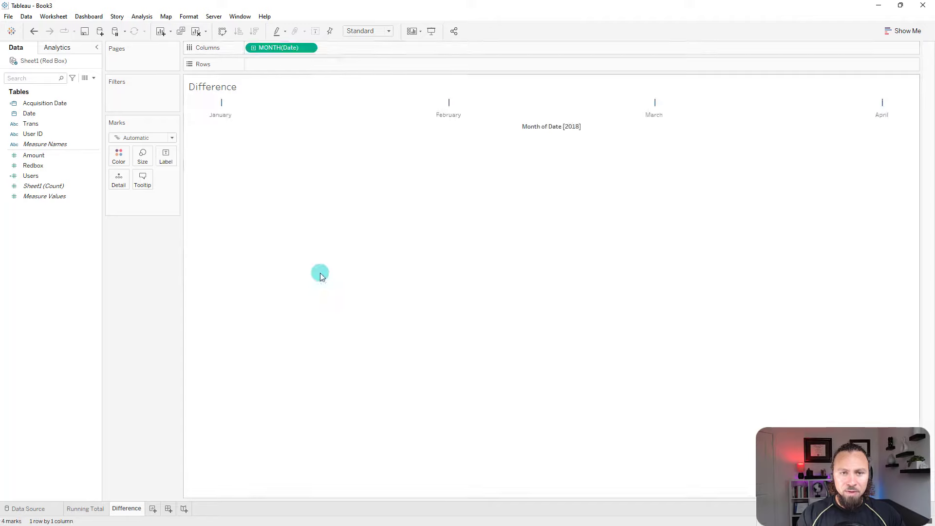
{"action": "left_click", "coordinate": [301, 51]}
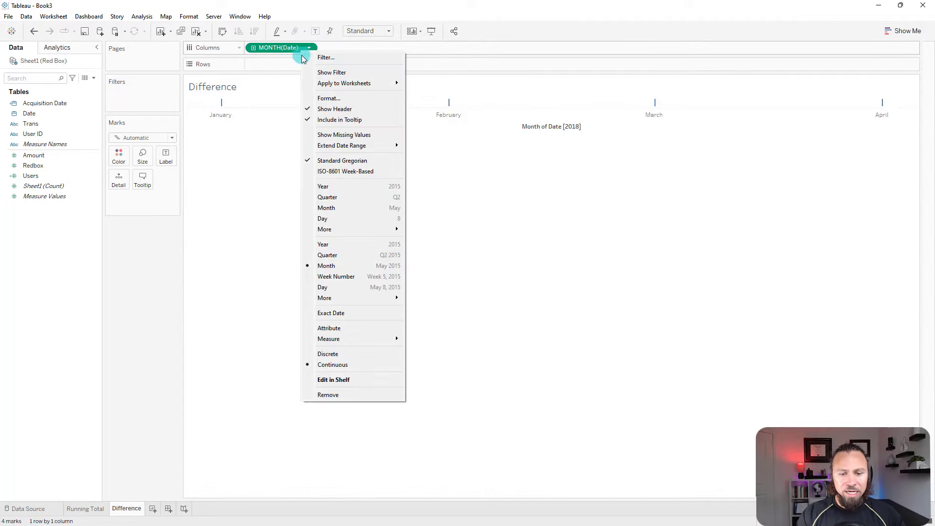
{"action": "left_click", "coordinate": [321, 351]}
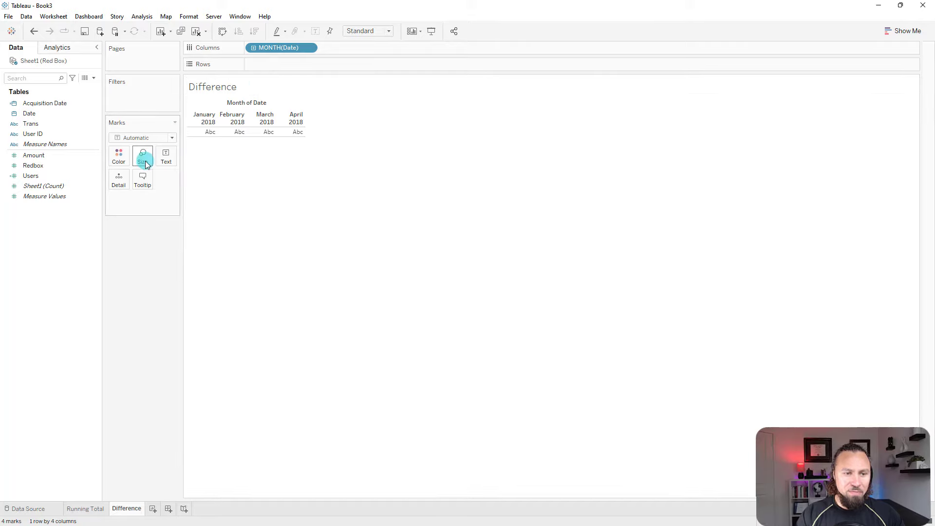
- Show Amount as the values of the monthly table and apply the Difference quick table calculation to it
{"action": "left_click_drag", "start_coordinate": [32, 160], "coordinate": [257, 134]}
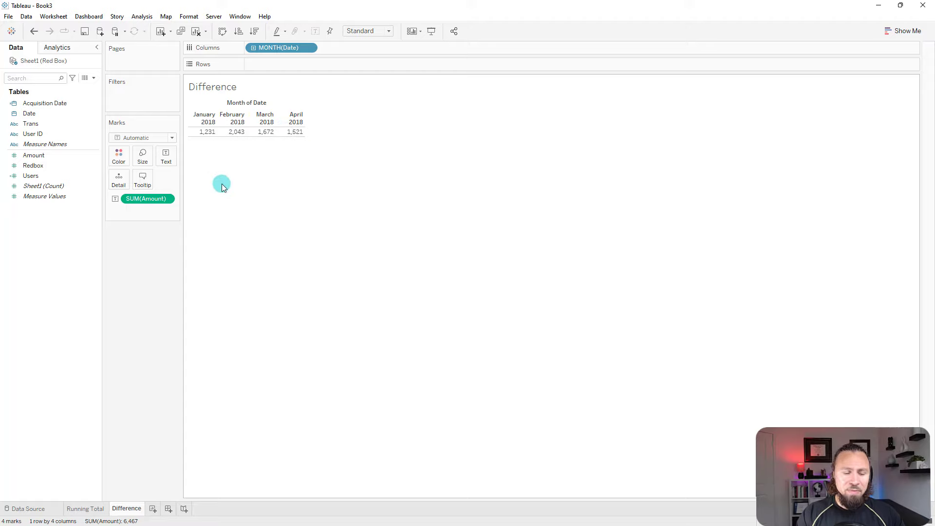
{"action": "left_click", "coordinate": [162, 198]}
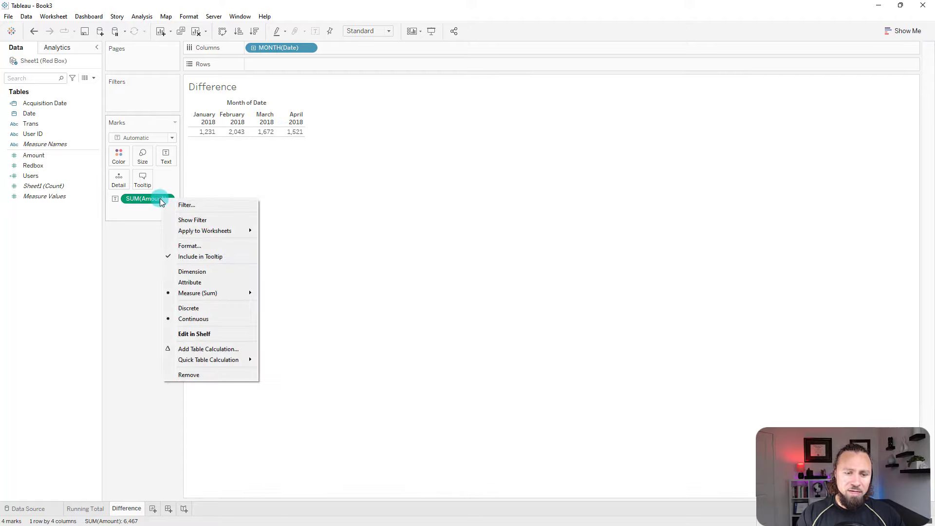
{"action": "mouse_move", "coordinate": [217, 361]}
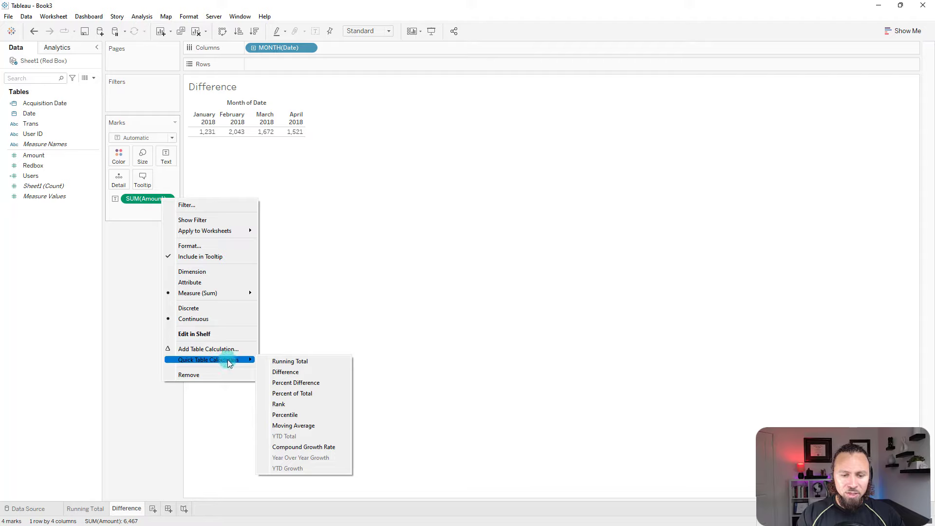
{"action": "left_click", "coordinate": [288, 373]}
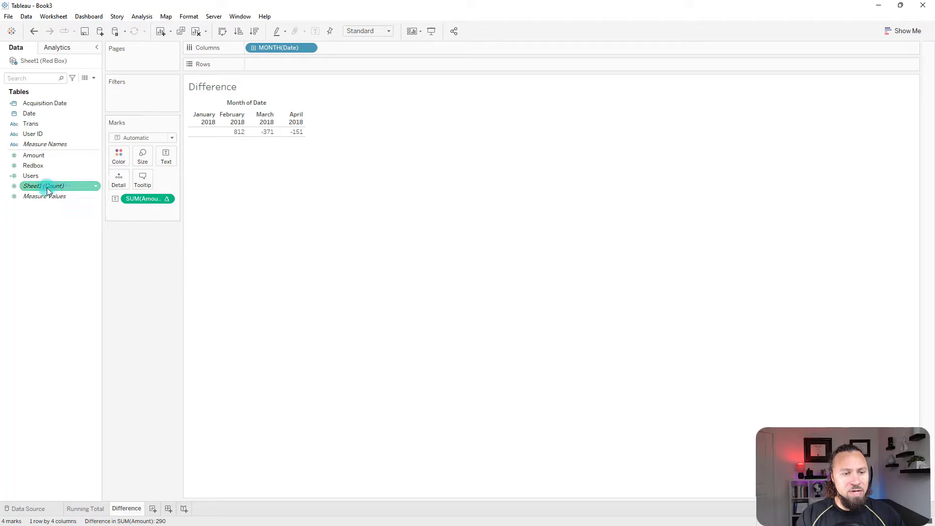
- Add the plain Amount to the table alongside its difference and compare both rows for February and March 2018
{"action": "left_click_drag", "start_coordinate": [32, 160], "coordinate": [263, 134]}
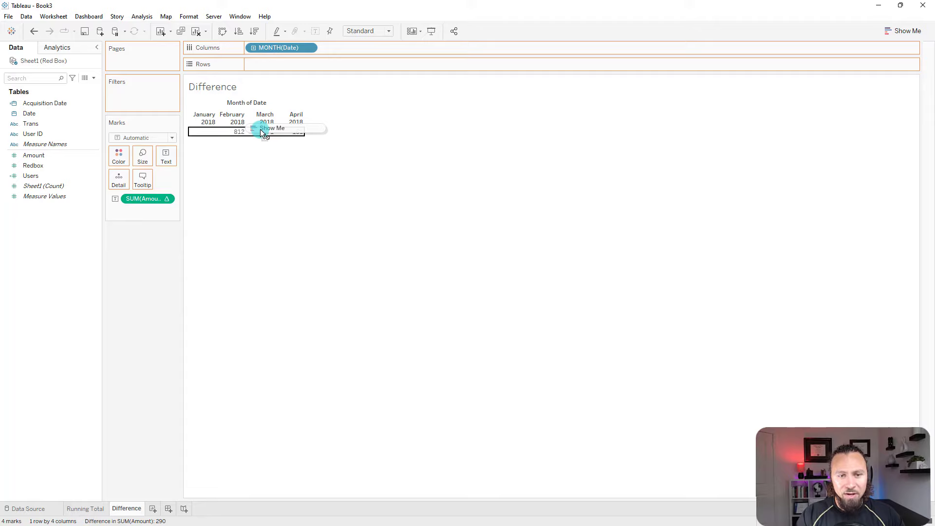
{"action": "left_click_drag", "start_coordinate": [263, 133], "coordinate": [260, 130]}
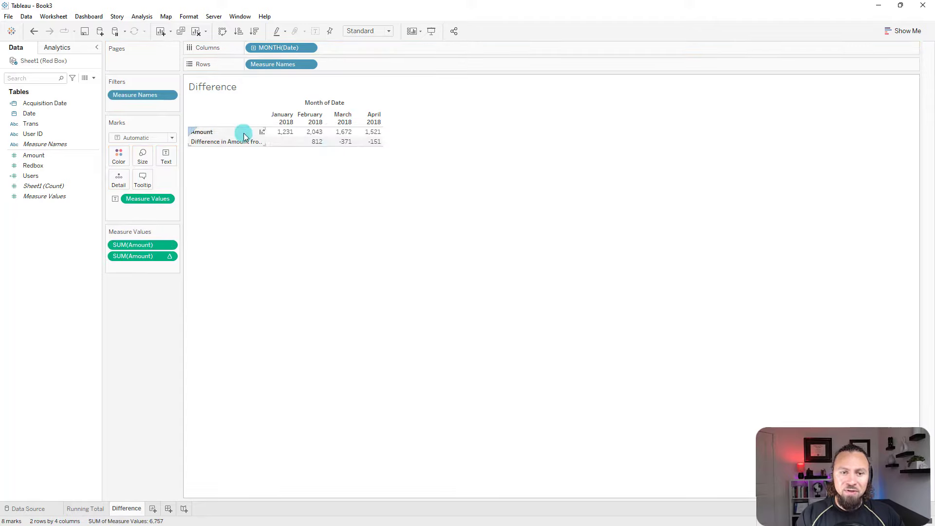
{"action": "mouse_move", "coordinate": [350, 133]}
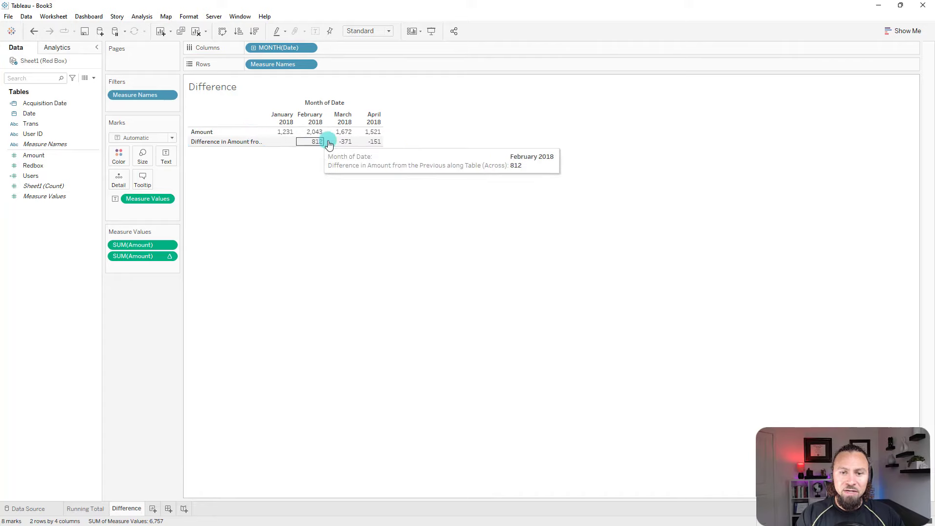
{"action": "mouse_move", "coordinate": [309, 135]}
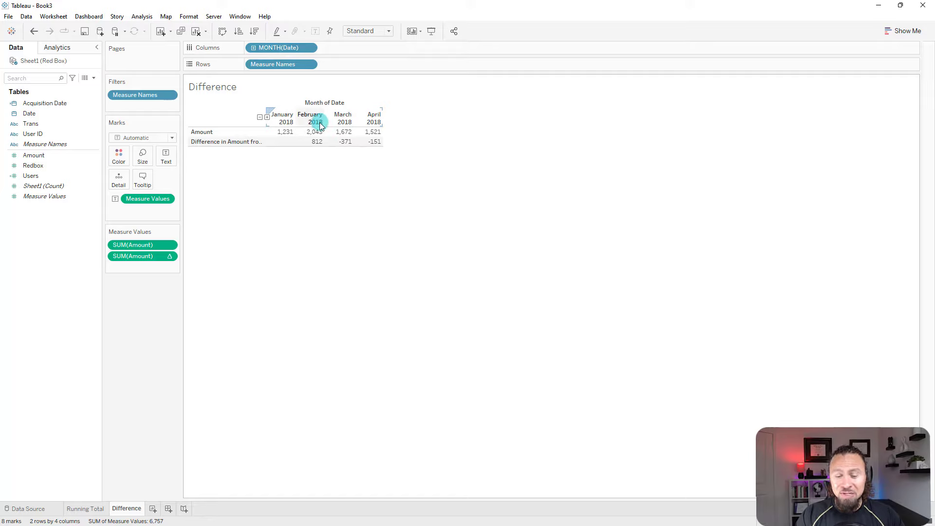
- Try moving March and April 2018 directly after January in the month headers, and undo both reorderings
{"action": "left_click_drag", "start_coordinate": [345, 119], "coordinate": [307, 118]}
{"action": "mouse_move", "coordinate": [340, 135]}
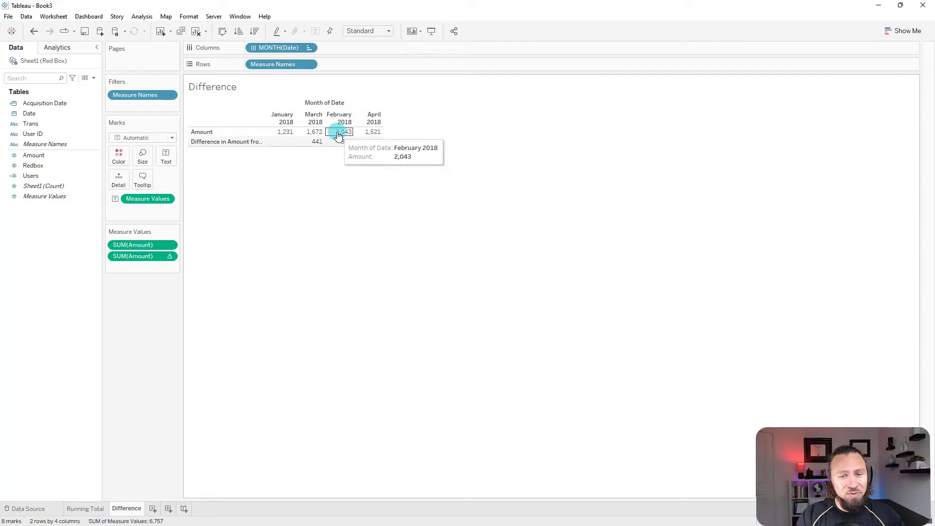
{"action": "left_click_drag", "start_coordinate": [373, 118], "coordinate": [297, 116]}
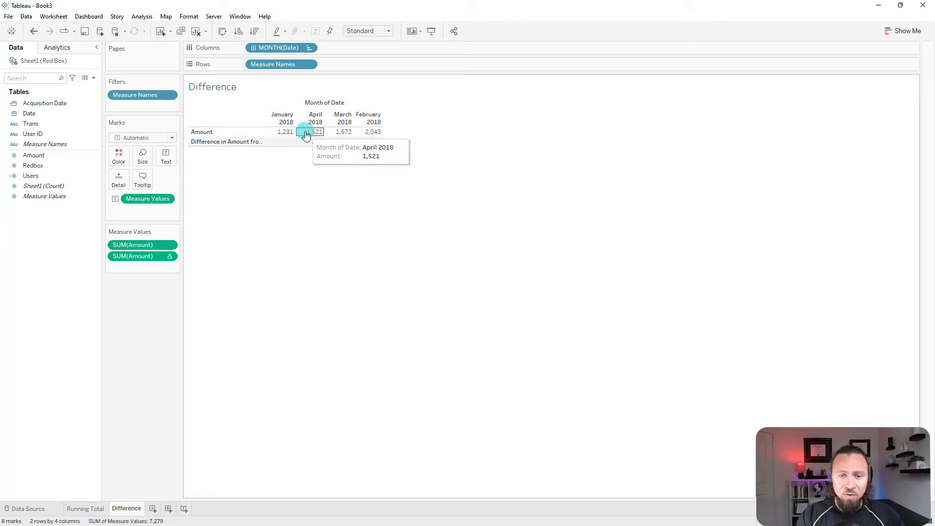
{"action": "key", "text": "ctrl+z"}
{"action": "key", "text": "ctrl+z"}
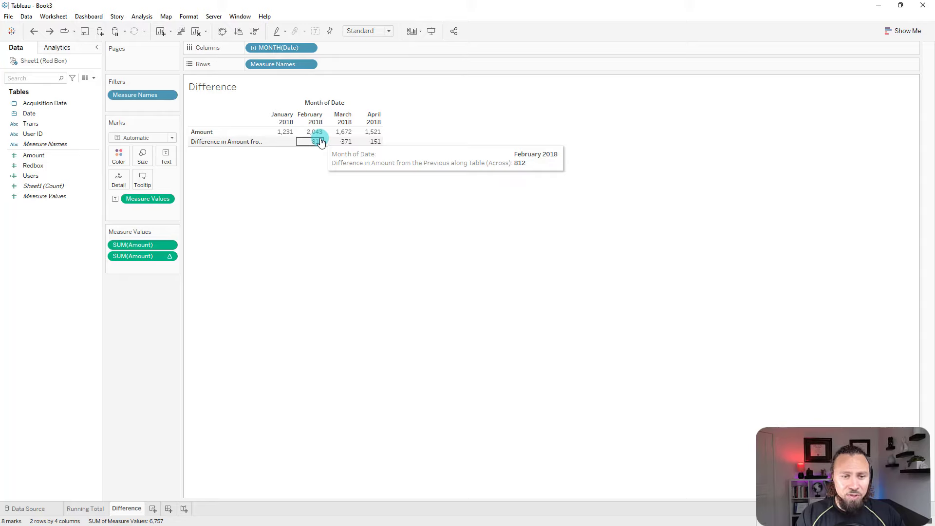
- Make the Amount difference calculation relative to the First value
{"action": "left_click", "coordinate": [170, 259]}
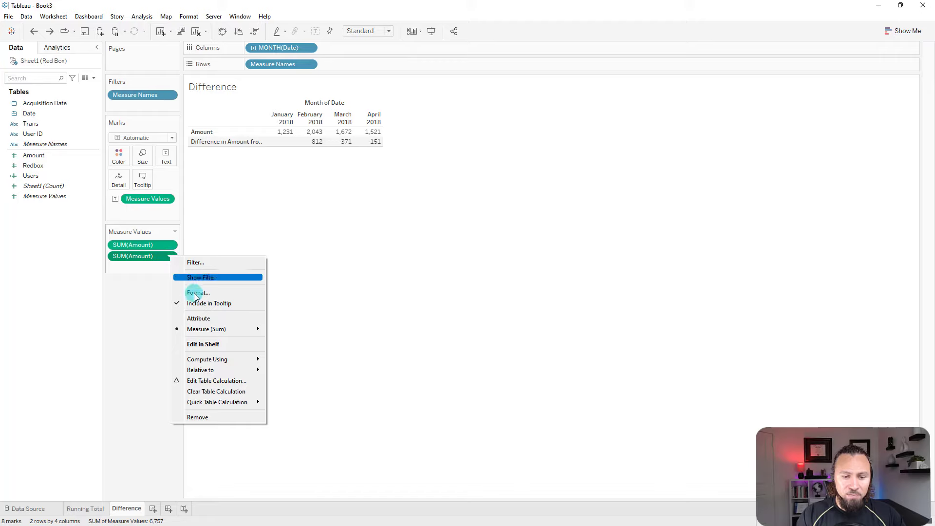
{"action": "mouse_move", "coordinate": [217, 370]}
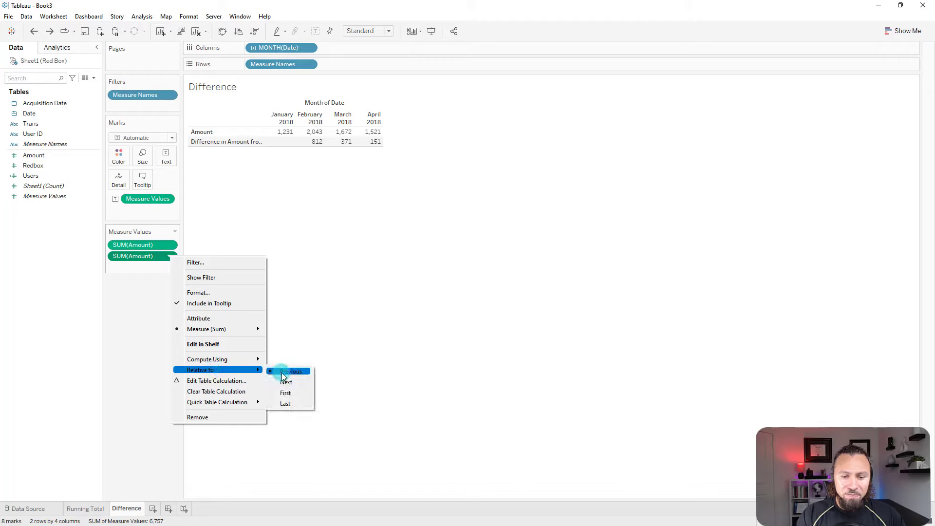
{"action": "left_click", "coordinate": [296, 395]}
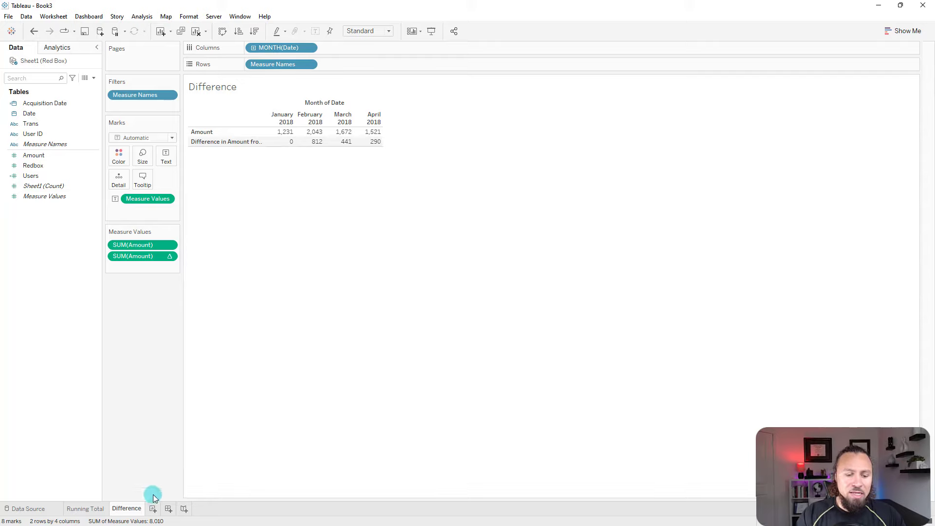
- Duplicate the Difference worksheet and widen the area holding the Marks and Measure Values cards
{"action": "right_click", "coordinate": [135, 512]}
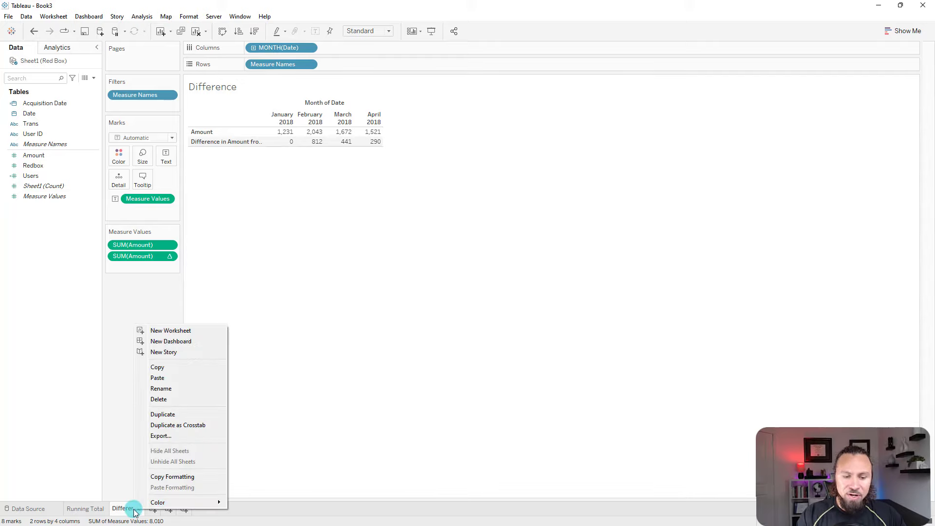
{"action": "left_click", "coordinate": [160, 416]}
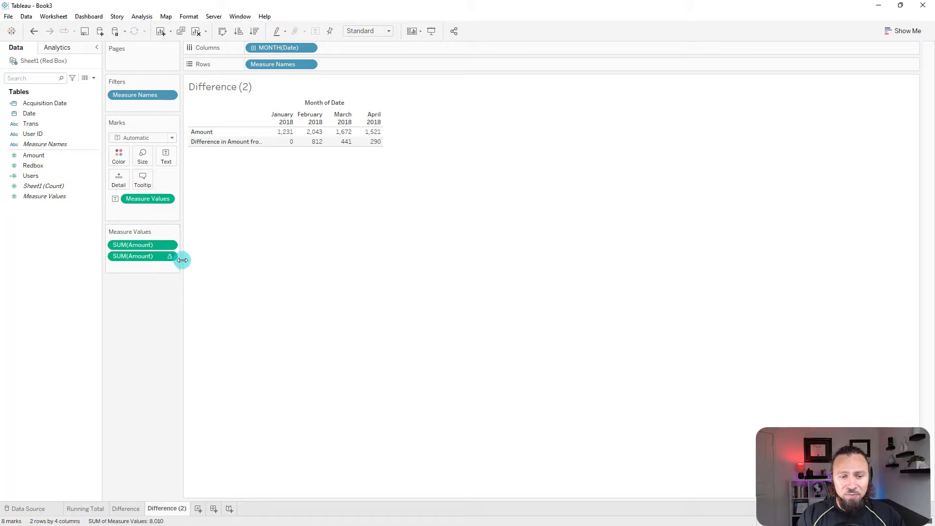
{"action": "left_click_drag", "start_coordinate": [182, 260], "coordinate": [232, 263]}
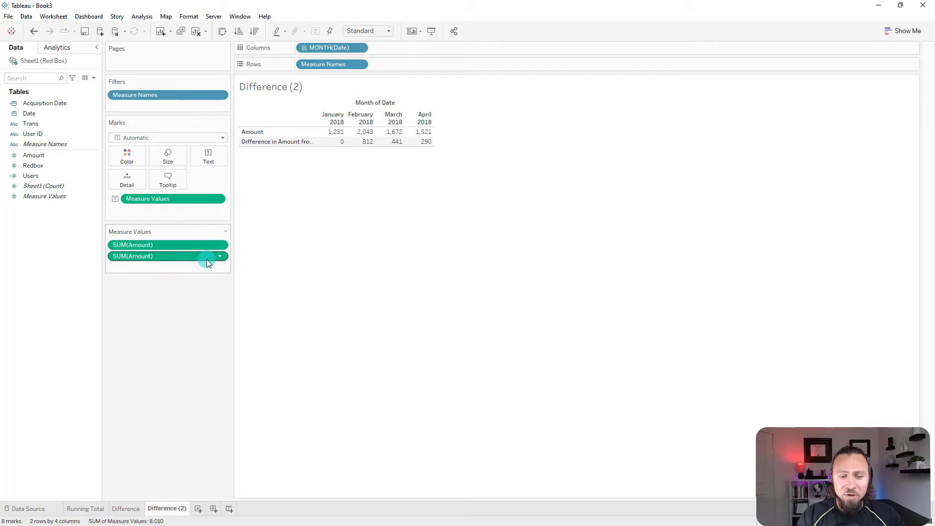
- Examine the formula behind the Amount difference calculation without changing it
{"action": "mouse_move", "coordinate": [206, 259]}
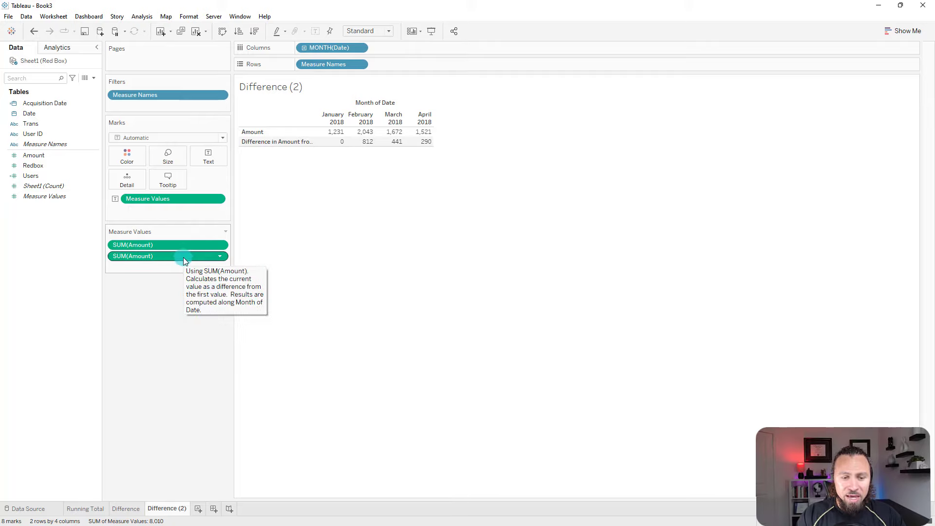
{"action": "double_click", "coordinate": [168, 257]}
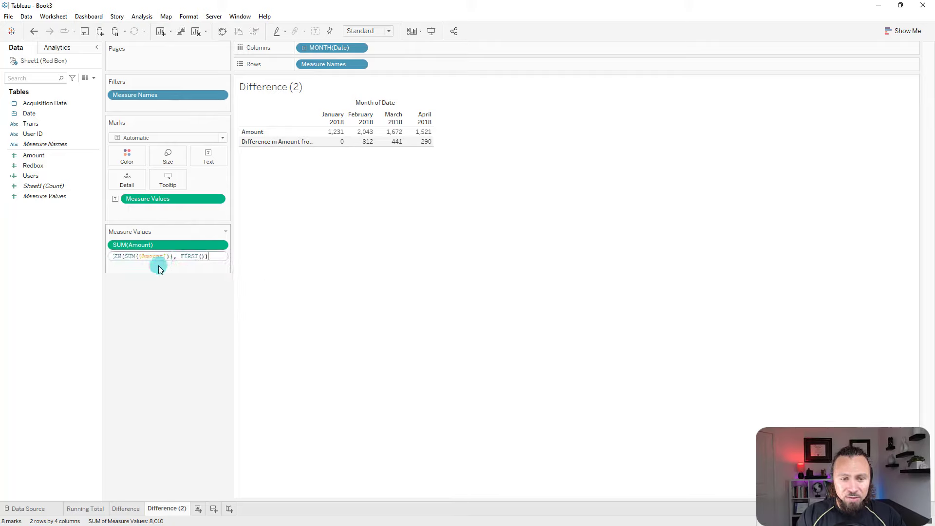
{"action": "left_click_drag", "start_coordinate": [210, 258], "coordinate": [96, 255]}
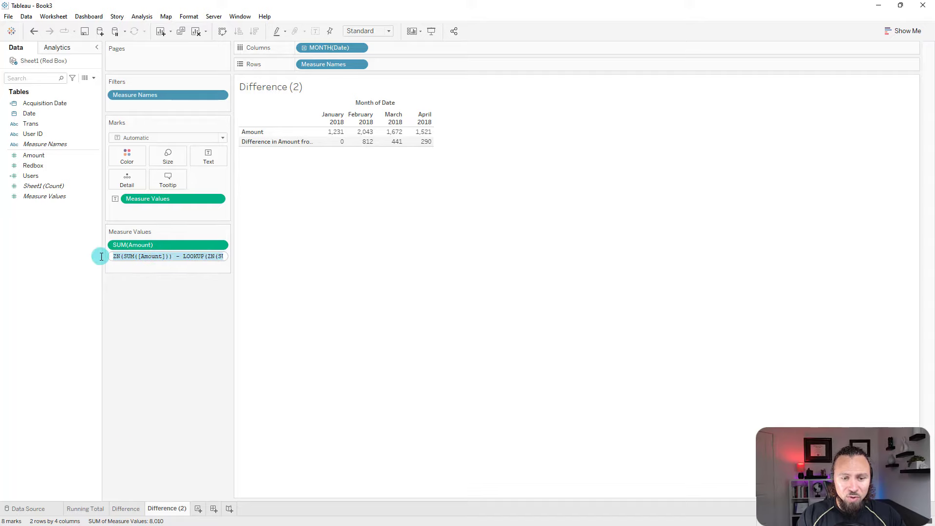
{"action": "left_click", "coordinate": [179, 257]}
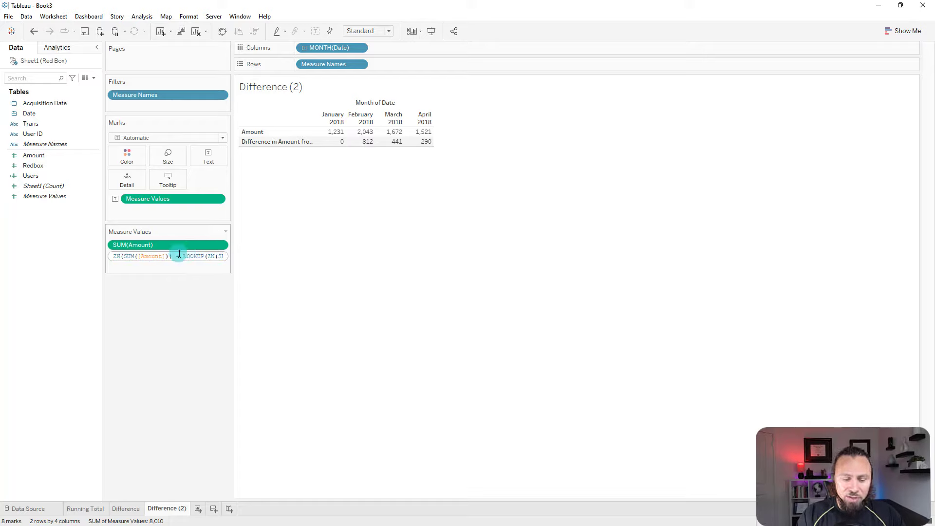
{"action": "left_click", "coordinate": [180, 267]}
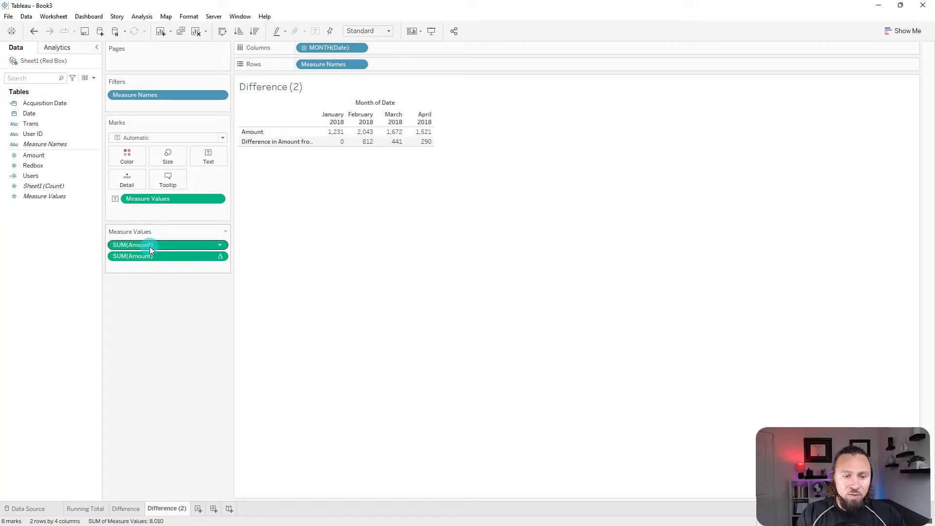
- Apply the Percent Difference quick table calculation to the plain Amount measure
{"action": "left_click", "coordinate": [218, 246]}
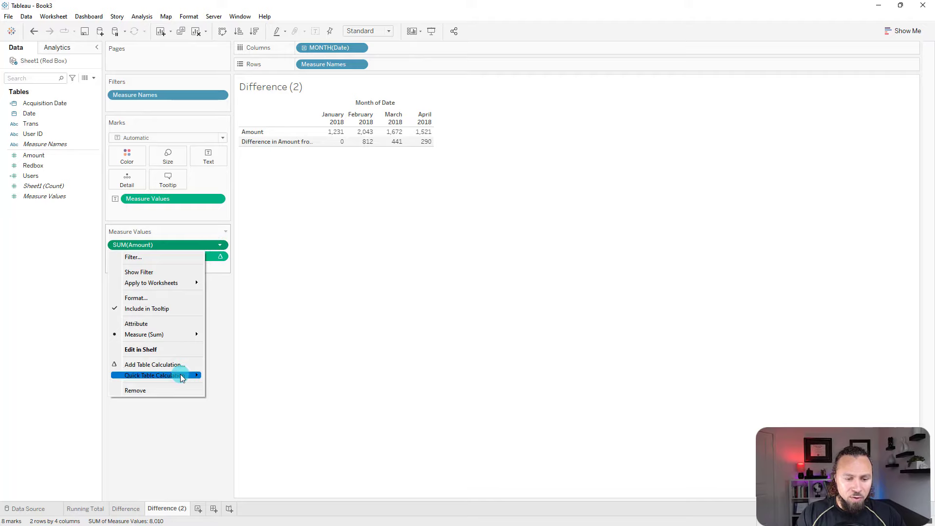
{"action": "mouse_move", "coordinate": [180, 375]}
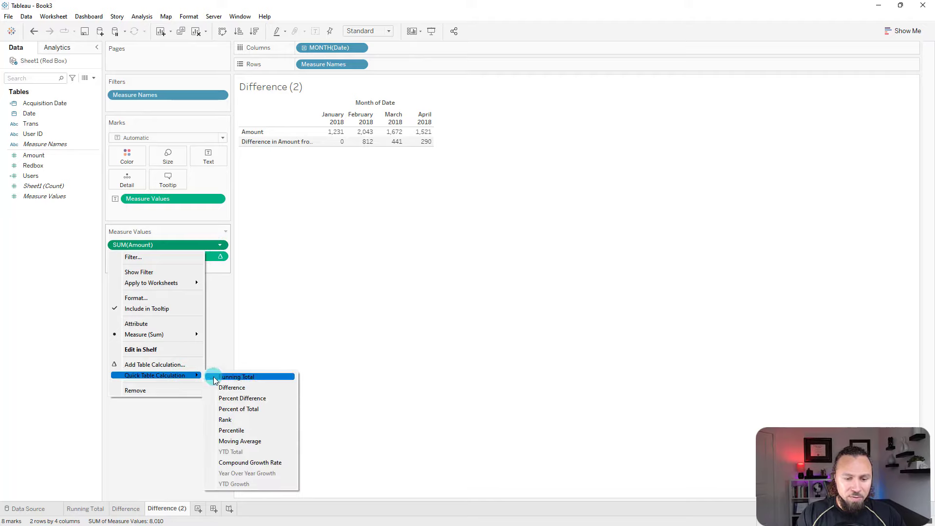
{"action": "left_click", "coordinate": [259, 398]}
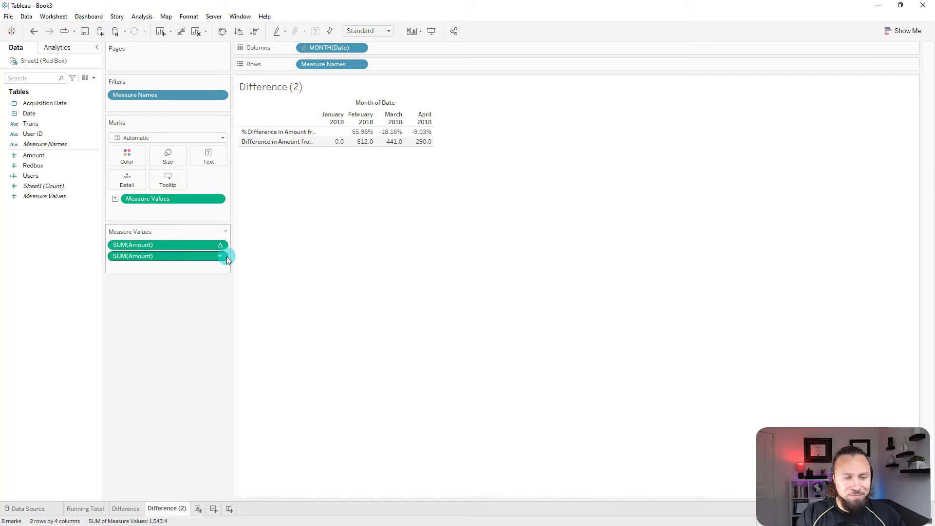
- Add the plain Amount as the last measure in the table and check the February 2018 values
{"action": "mouse_move", "coordinate": [226, 256]}
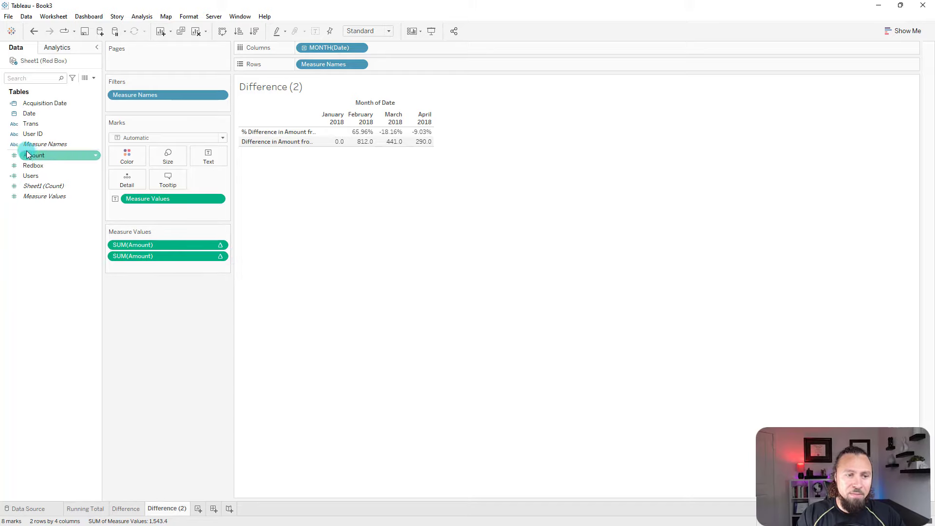
{"action": "left_click_drag", "start_coordinate": [33, 155], "coordinate": [160, 264]}
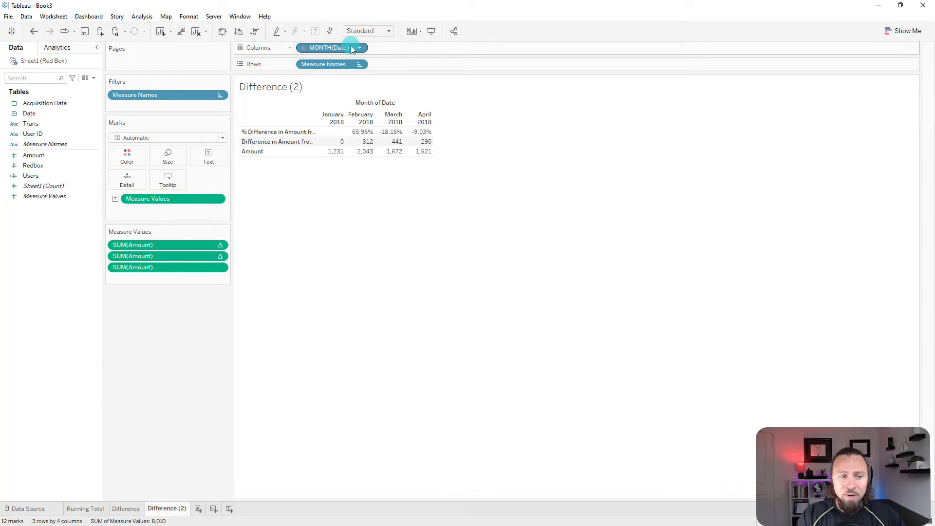
{"action": "left_click", "coordinate": [361, 133]}
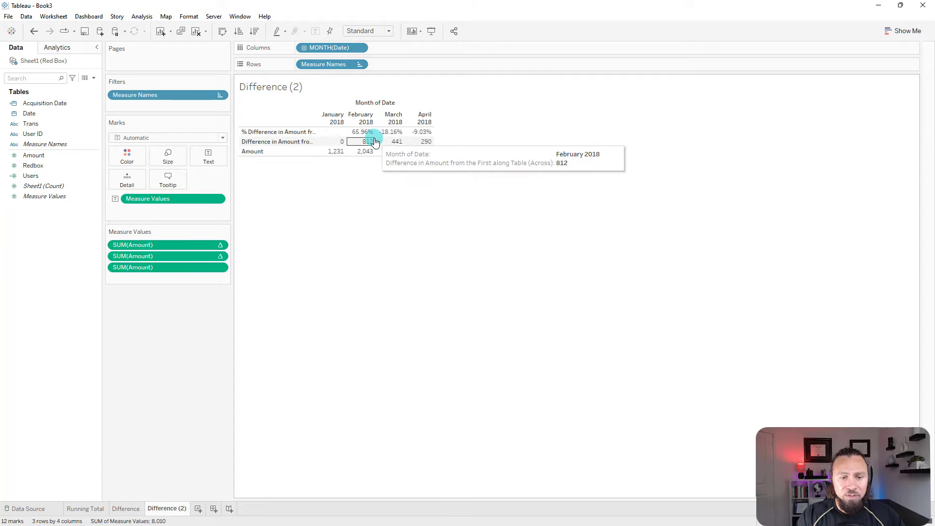
- Rename the duplicated worksheet as Difference Percent
{"action": "double_click", "coordinate": [180, 509]}
{"action": "key", "text": "BackSpace"}
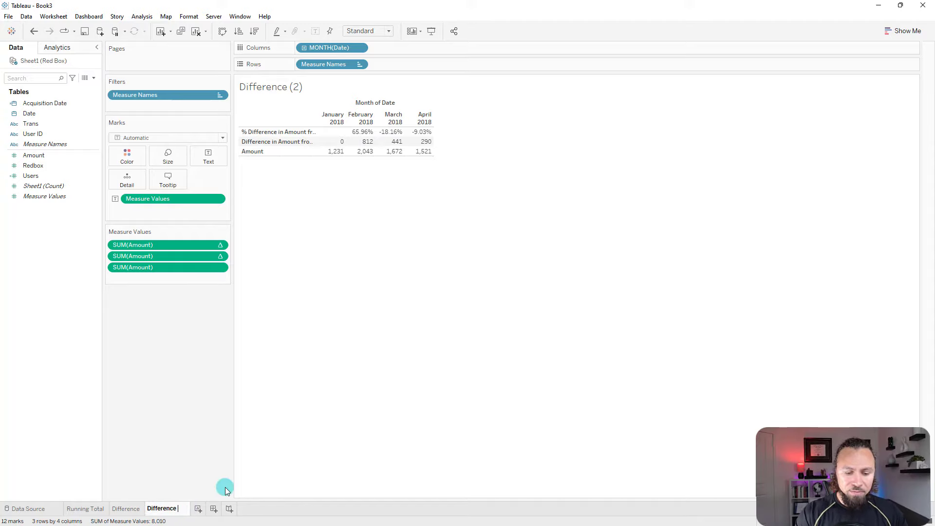
{"action": "type", "text": "Percent"}
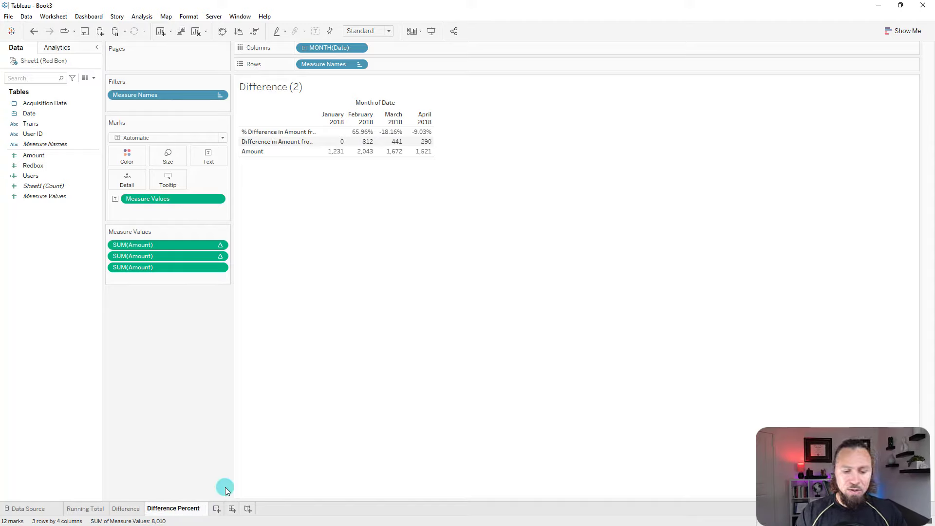
{"action": "key", "text": "Return"}
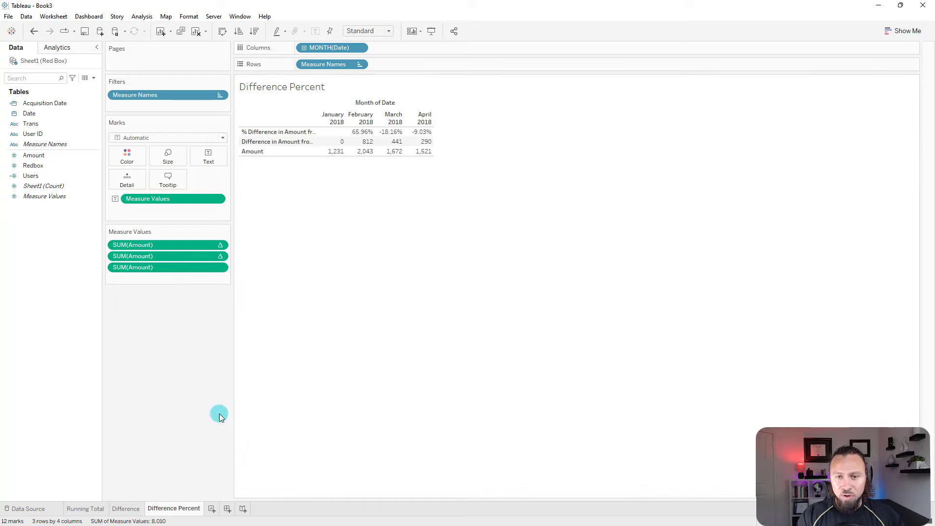
- Add a new worksheet and name it Rank
{"action": "left_click", "coordinate": [212, 508]}
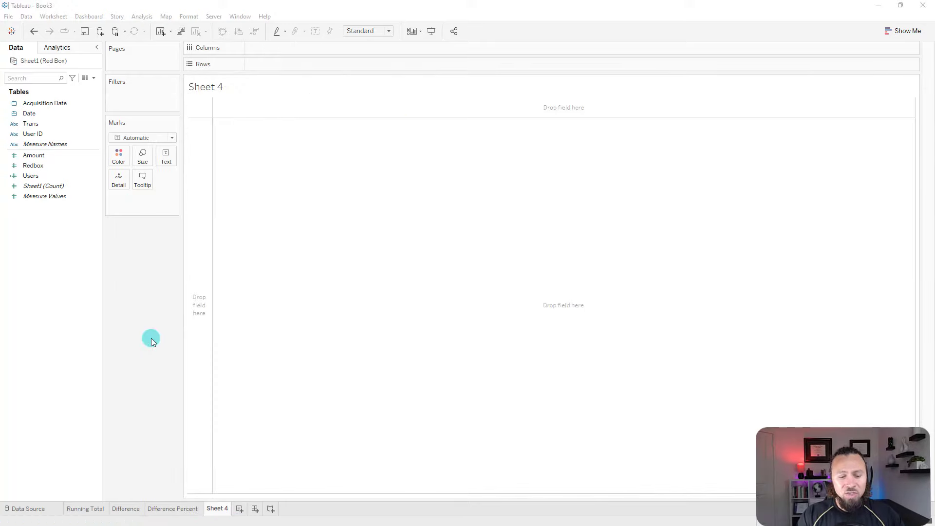
{"action": "double_click", "coordinate": [223, 503]}
{"action": "type", "text": "r"}
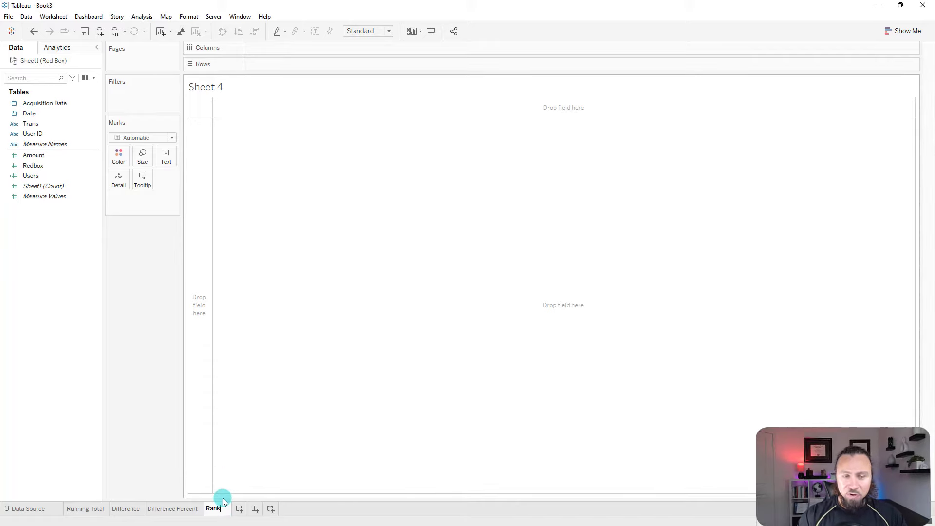
{"action": "left_click", "coordinate": [168, 261]}
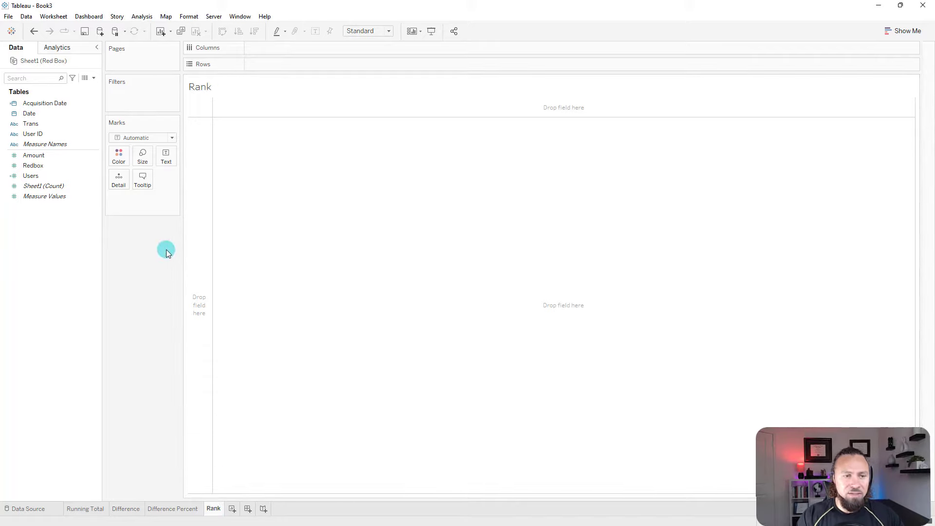
- List the summed Amount for each User ID in rows and sort the users by Amount in descending order
{"action": "left_click_drag", "start_coordinate": [81, 140], "coordinate": [270, 67]}
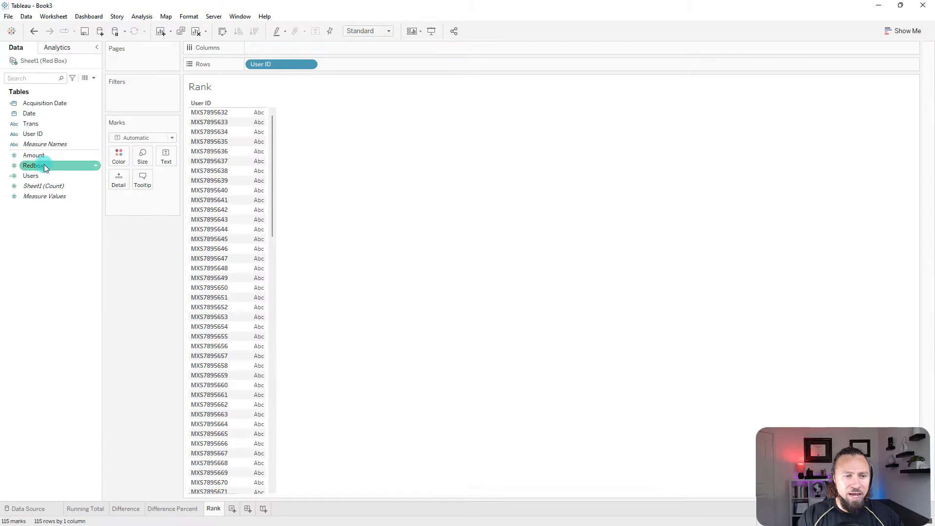
{"action": "left_click_drag", "start_coordinate": [42, 165], "coordinate": [258, 151]}
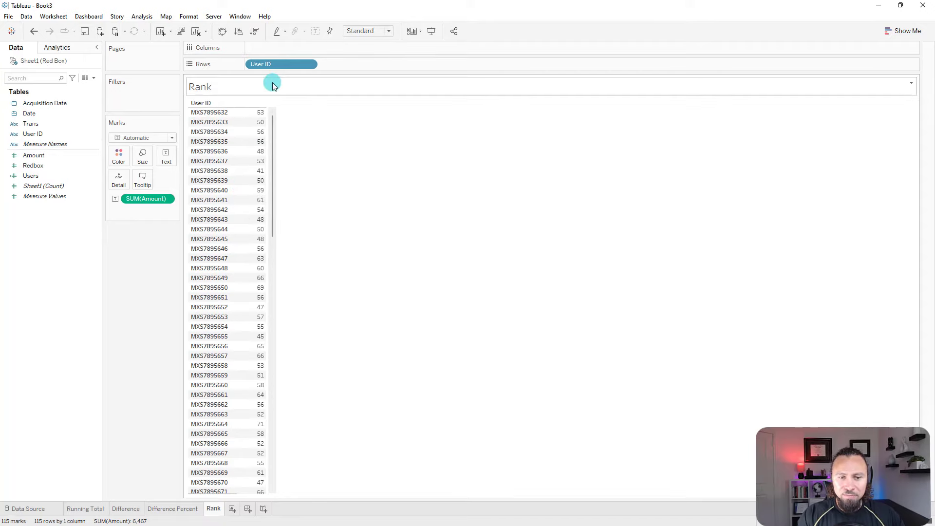
{"action": "left_click", "coordinate": [258, 33]}
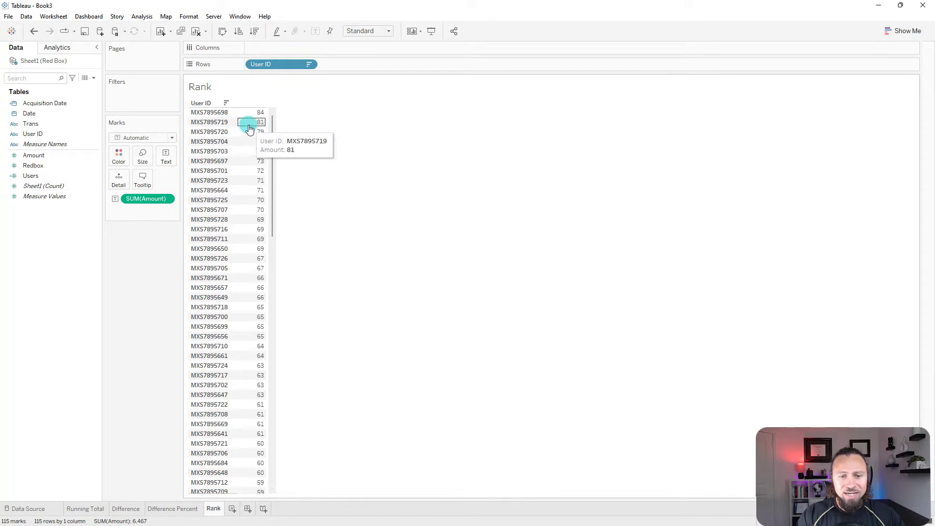
- Apply the Rank quick table calculation to the Amount measure and check how tied users are ranked
{"action": "right_click", "coordinate": [154, 200]}
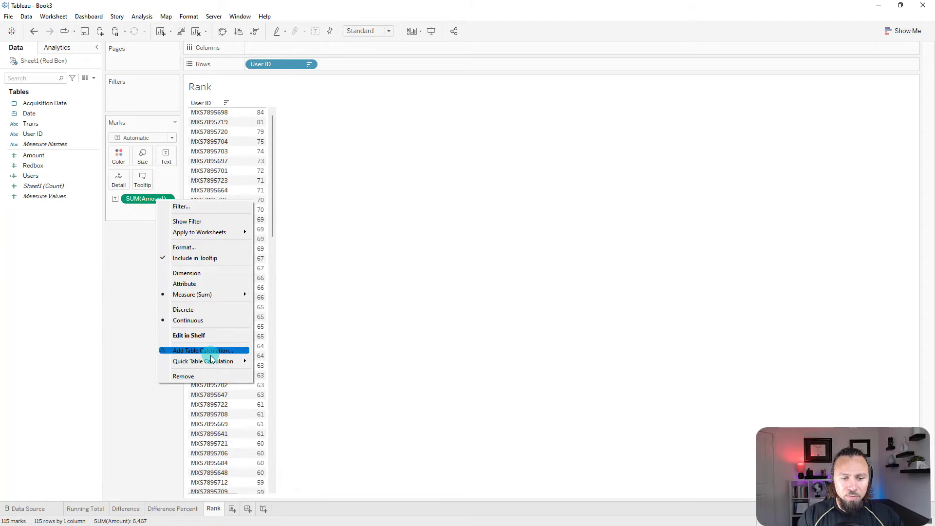
{"action": "mouse_move", "coordinate": [211, 363]}
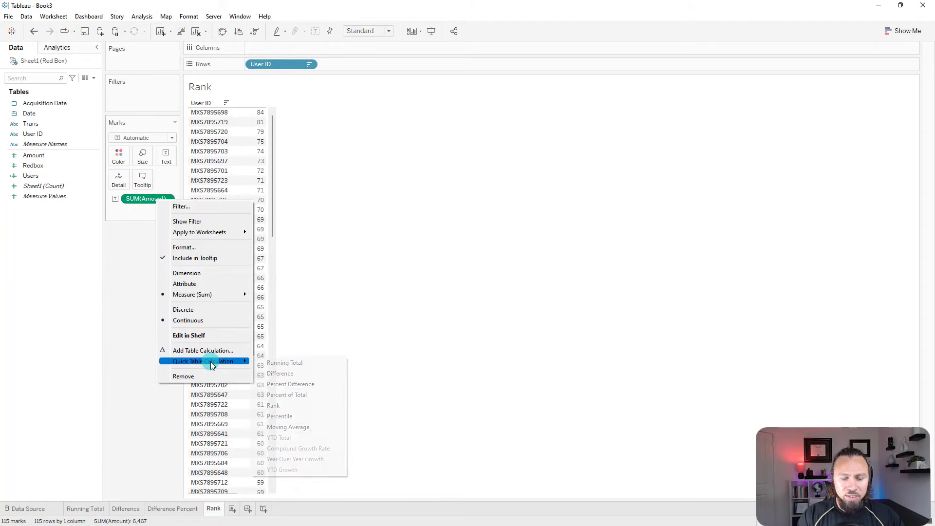
{"action": "left_click", "coordinate": [290, 404]}
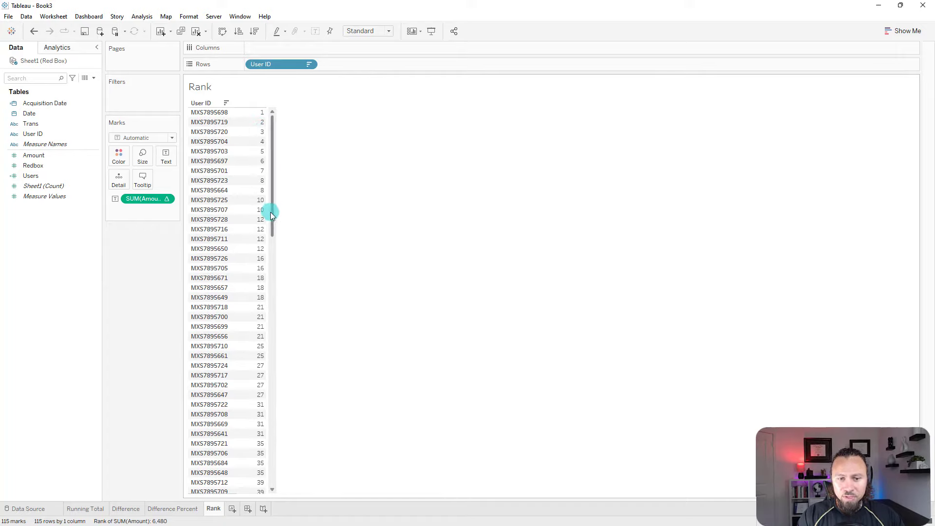
{"action": "mouse_move", "coordinate": [264, 207]}
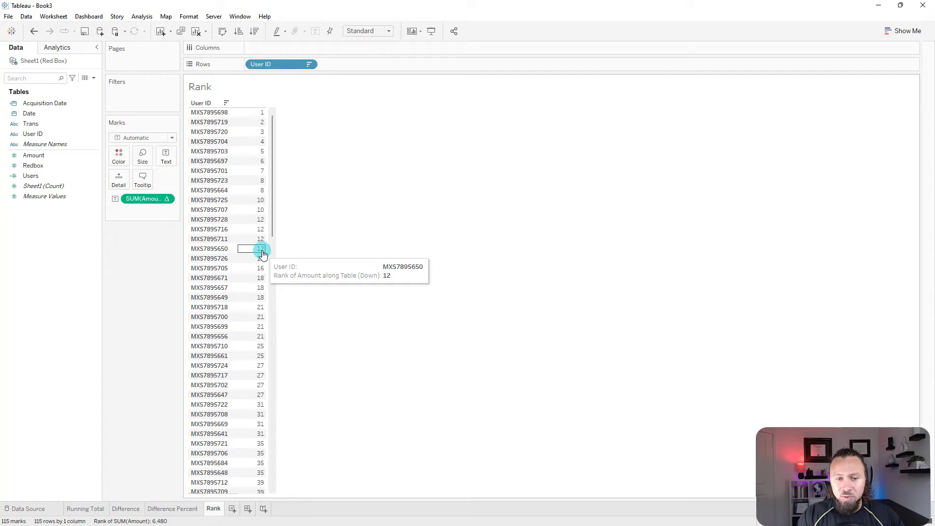
- Edit the Rank table calculation of Amount to use the Unique (1, 2, 3, 4) ranking type
{"action": "left_click", "coordinate": [168, 200]}
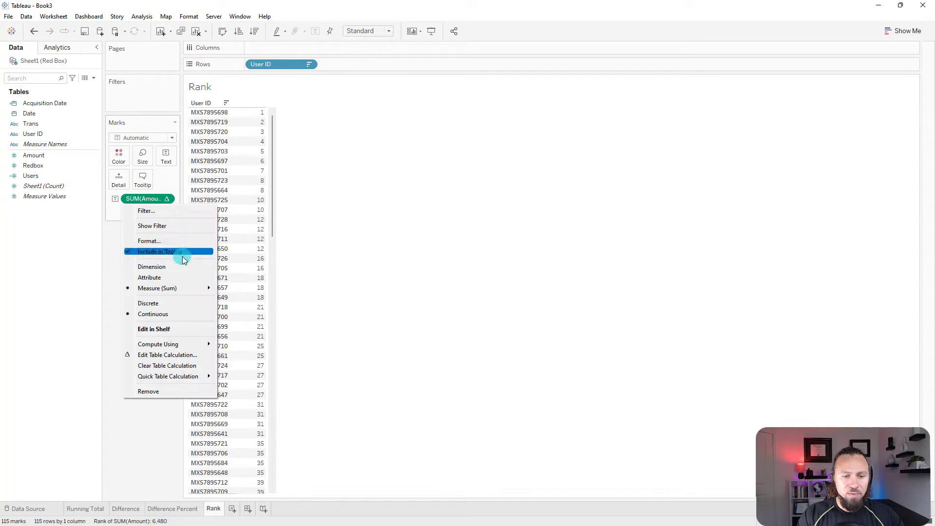
{"action": "left_click", "coordinate": [163, 355]}
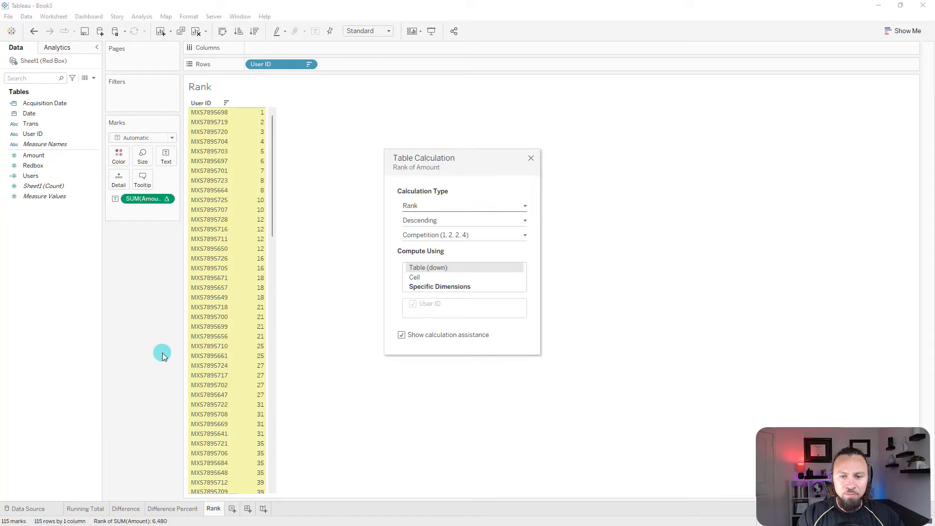
{"action": "left_click", "coordinate": [434, 221]}
{"action": "left_click", "coordinate": [433, 222]}
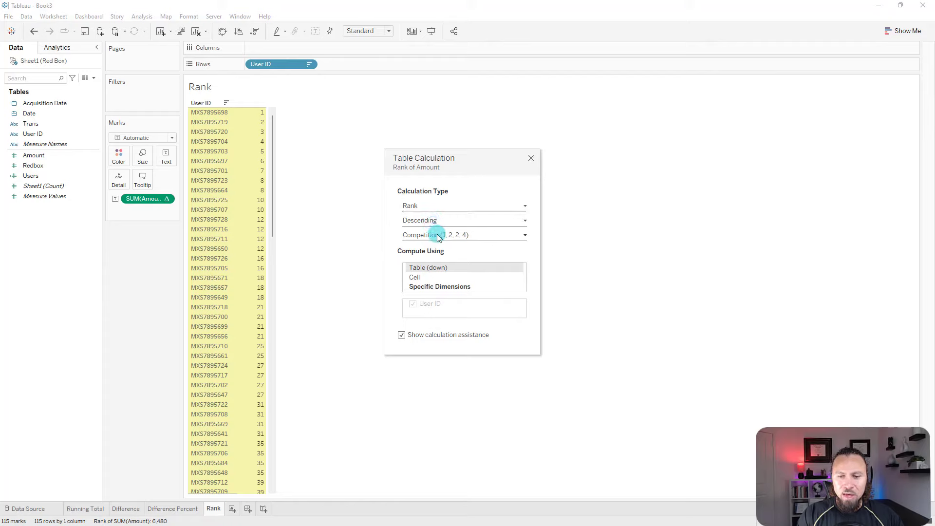
{"action": "left_click", "coordinate": [432, 236]}
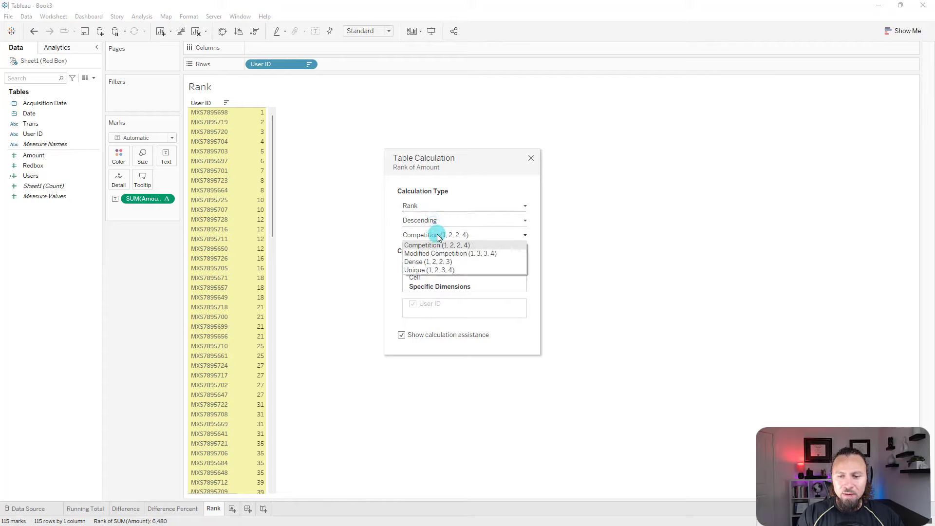
{"action": "left_click", "coordinate": [446, 272]}
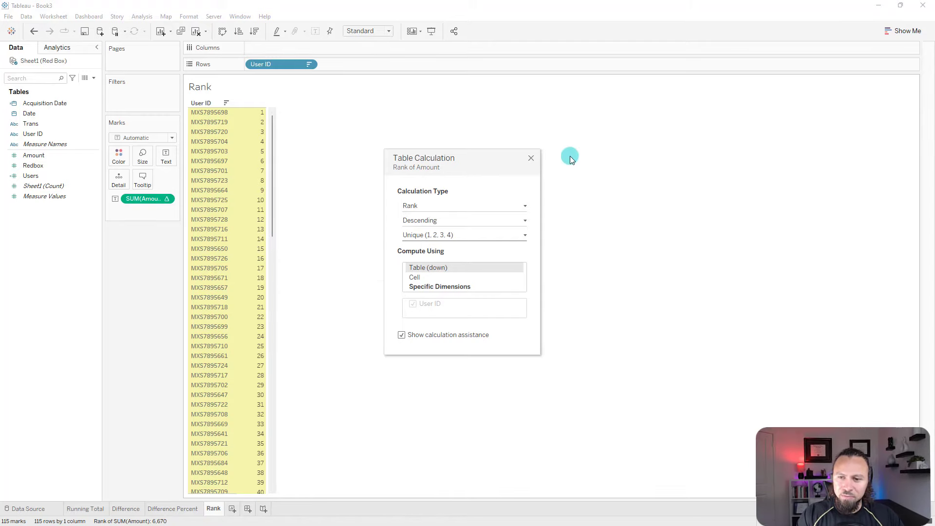
{"action": "left_click", "coordinate": [531, 157]}
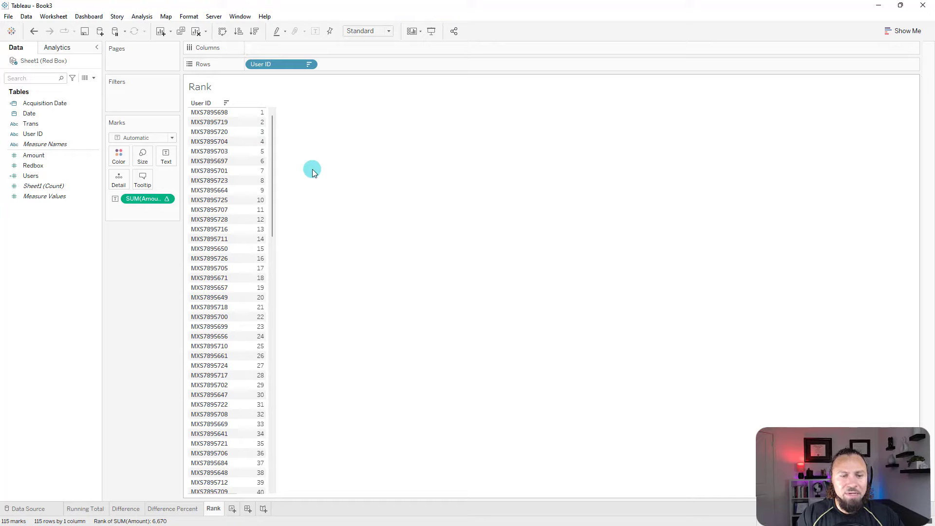
- Select the user IDs ranked 1 to 50 in the table and check the extent of the selection
{"action": "scroll", "coordinate": [306, 197], "scroll_direction": "down", "scroll_amount": 6}
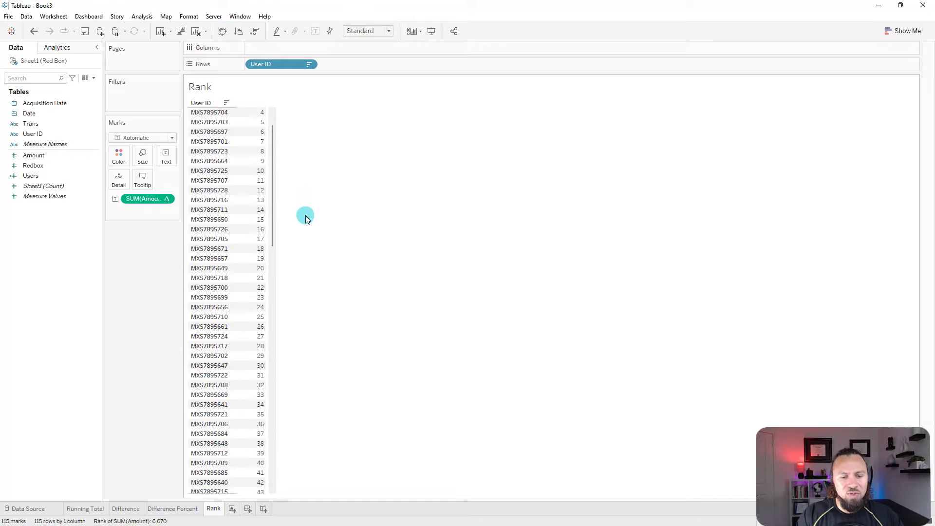
{"action": "scroll", "coordinate": [280, 318], "scroll_direction": "down", "scroll_amount": 2}
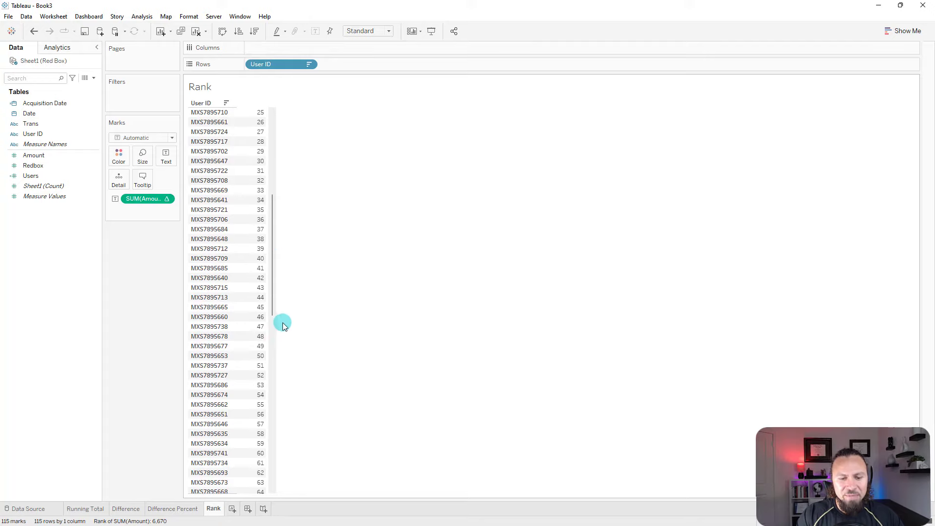
{"action": "left_click", "coordinate": [218, 358]}
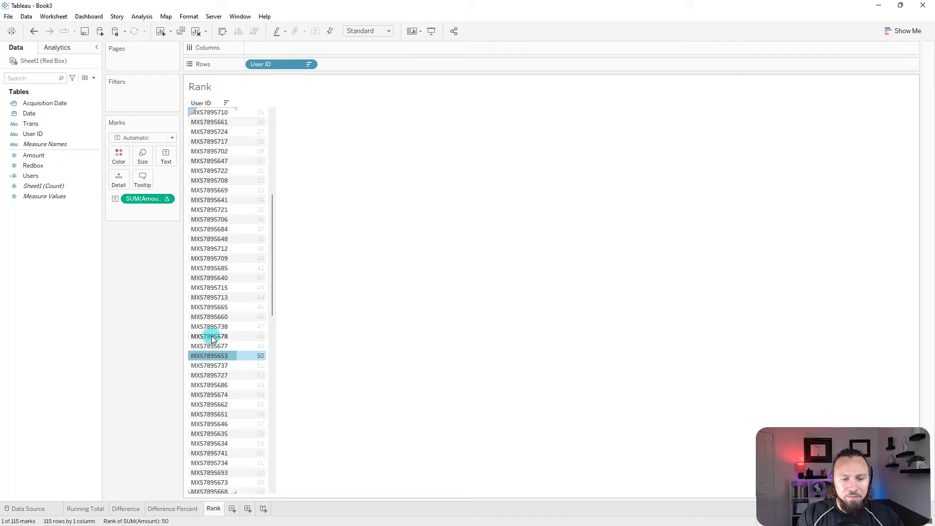
{"action": "scroll", "coordinate": [210, 329], "scroll_direction": "up", "scroll_amount": 8}
{"action": "left_click", "coordinate": [209, 114]}
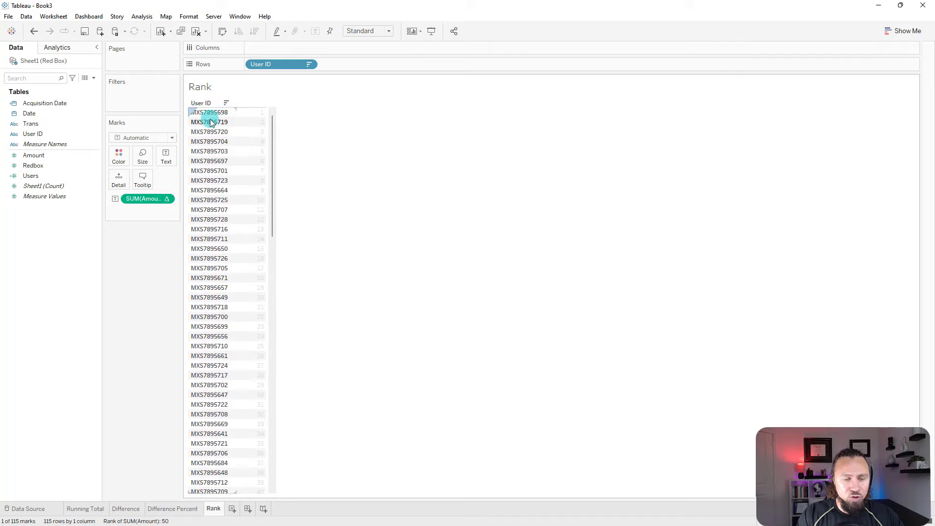
{"action": "left_click", "coordinate": [207, 112], "text": "shift"}
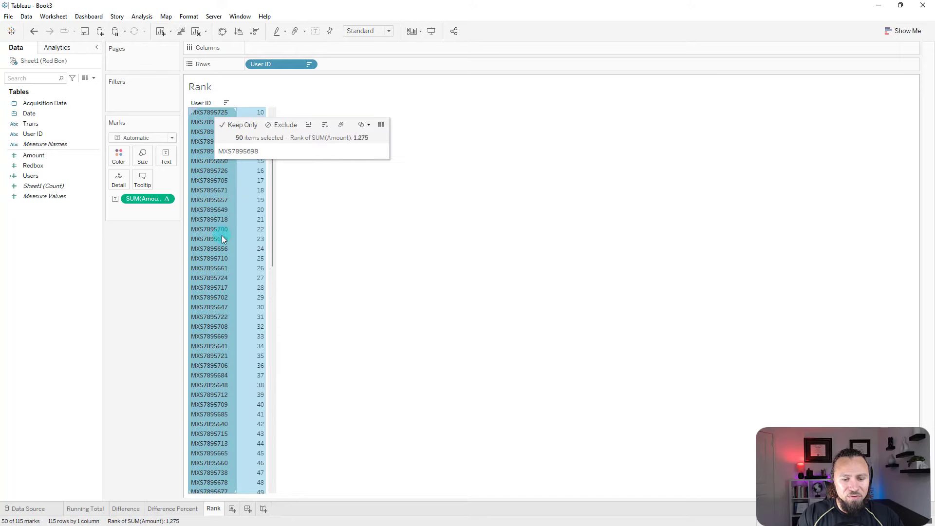
{"action": "scroll", "coordinate": [222, 235], "scroll_direction": "down", "scroll_amount": 6}
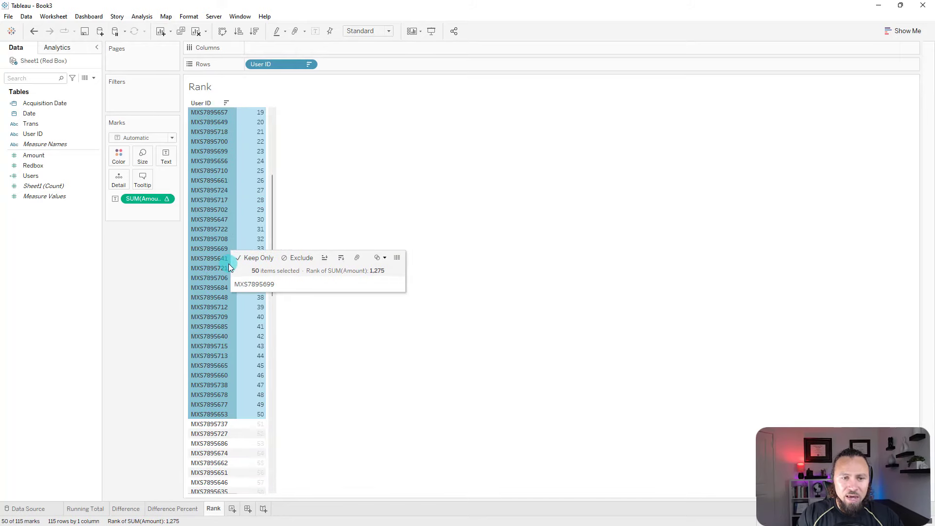
{"action": "scroll", "coordinate": [229, 264], "scroll_direction": "up", "scroll_amount": 6}
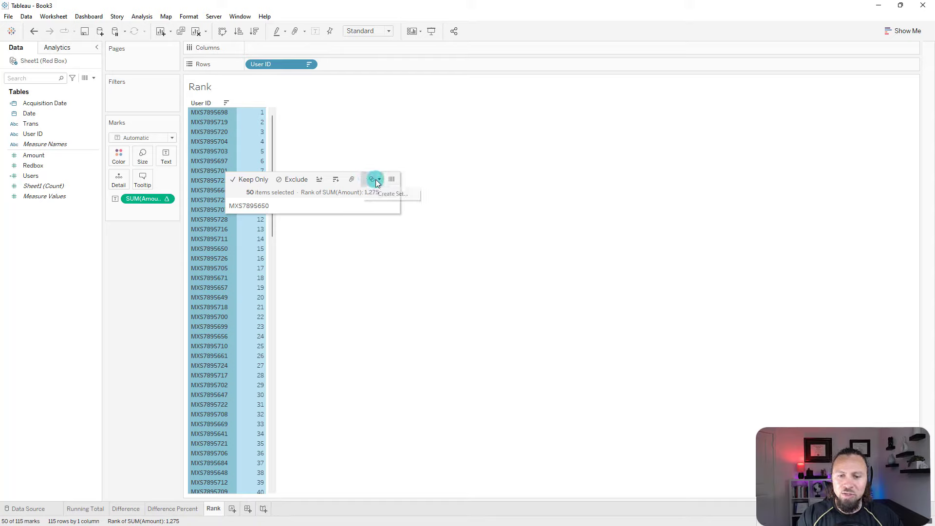
- Create a set named Top 50 Users from the selected user IDs
{"action": "left_click", "coordinate": [373, 181]}
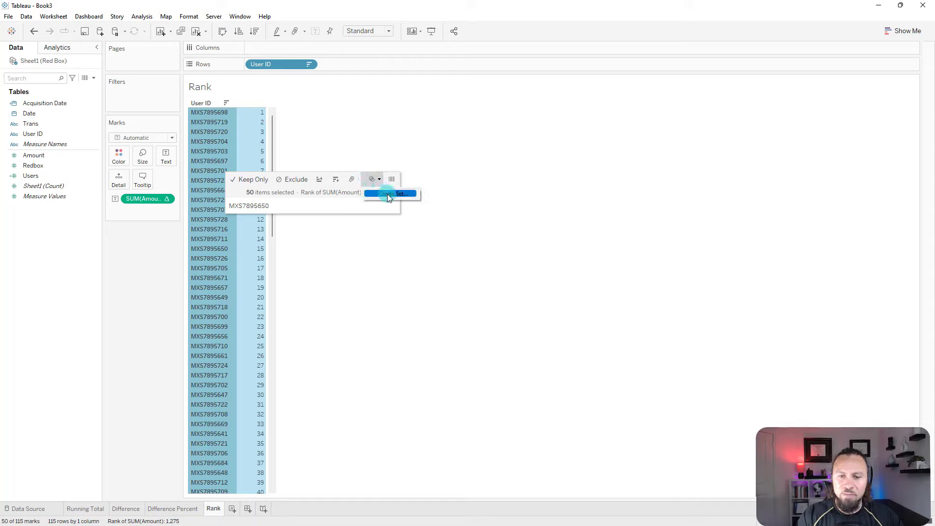
{"action": "left_click", "coordinate": [387, 194]}
{"action": "mouse_move", "coordinate": [374, 236]}
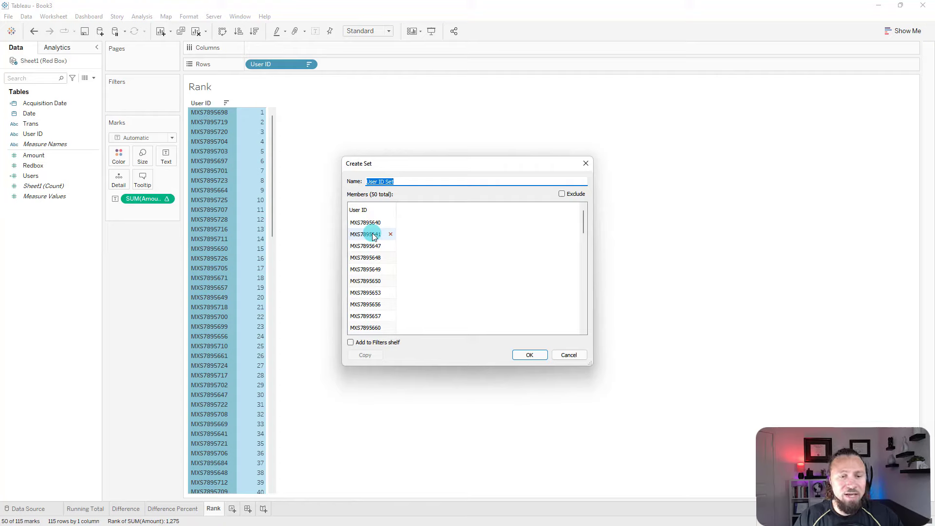
{"action": "type", "text": "Top"}
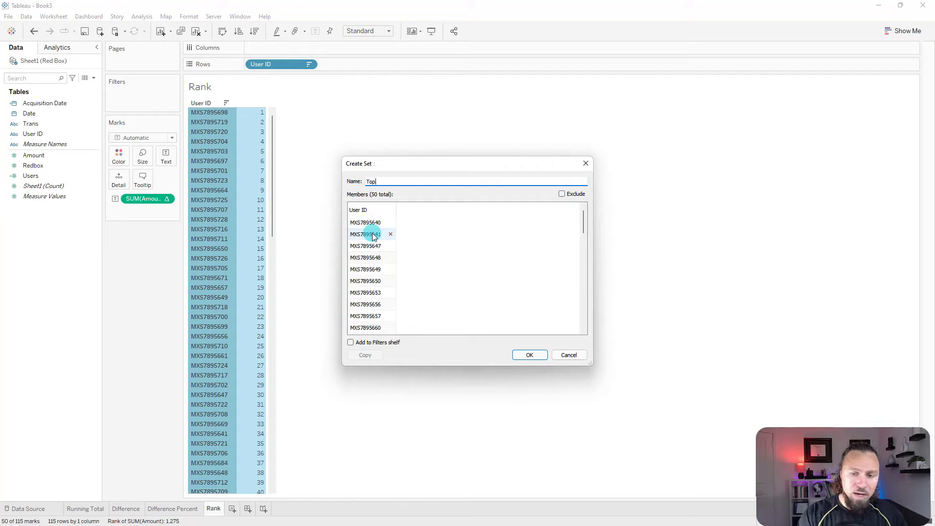
{"action": "type", "text": " 50 Users"}
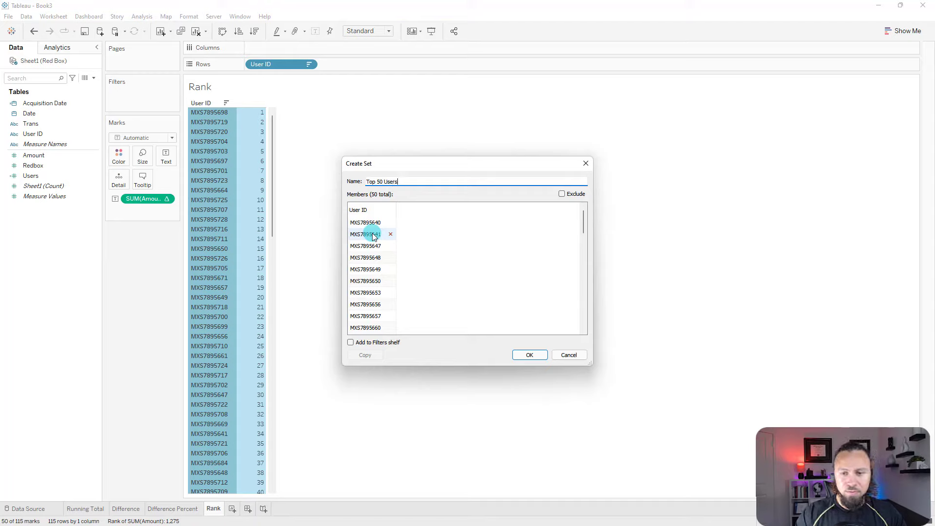
{"action": "left_click", "coordinate": [540, 354]}
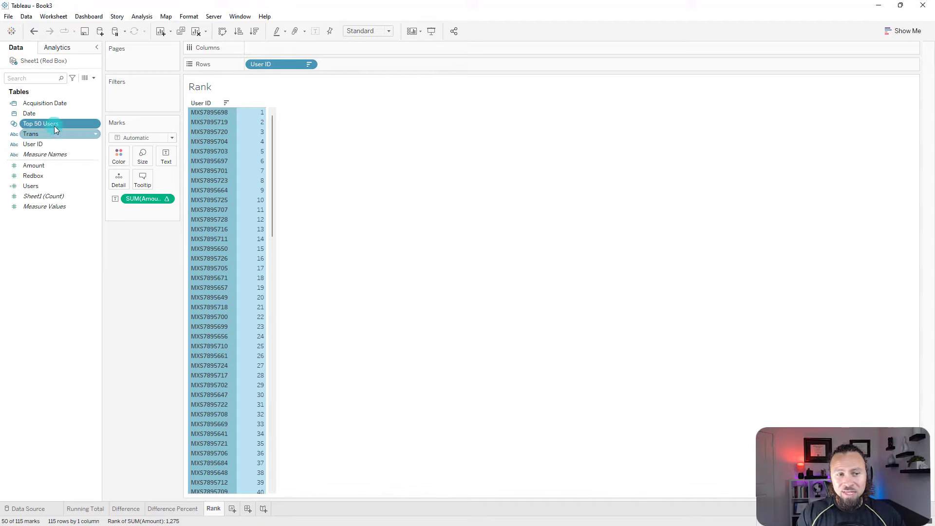
- Check the Top 50 Users set's In/Out split in the rows and move it to the filters, keeping only In
{"action": "left_click_drag", "start_coordinate": [54, 126], "coordinate": [341, 64]}
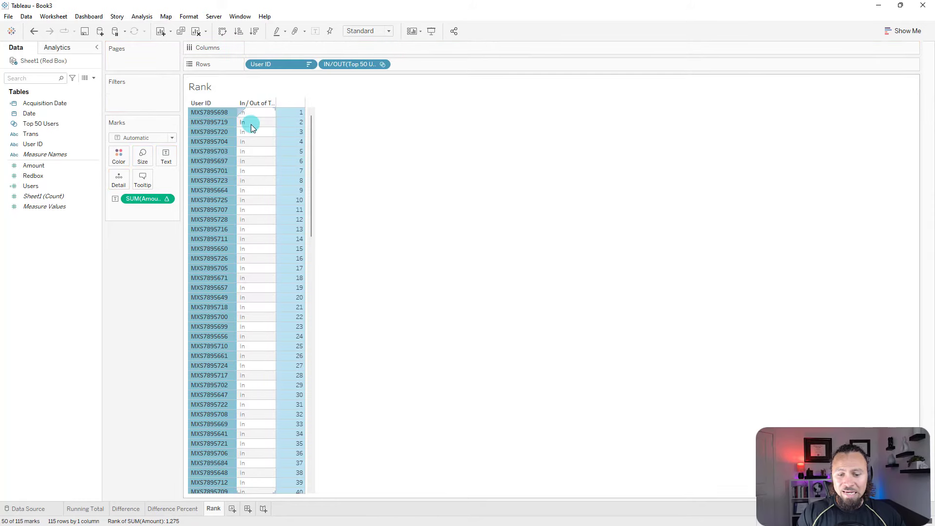
{"action": "scroll", "coordinate": [250, 124], "scroll_direction": "down", "scroll_amount": 10}
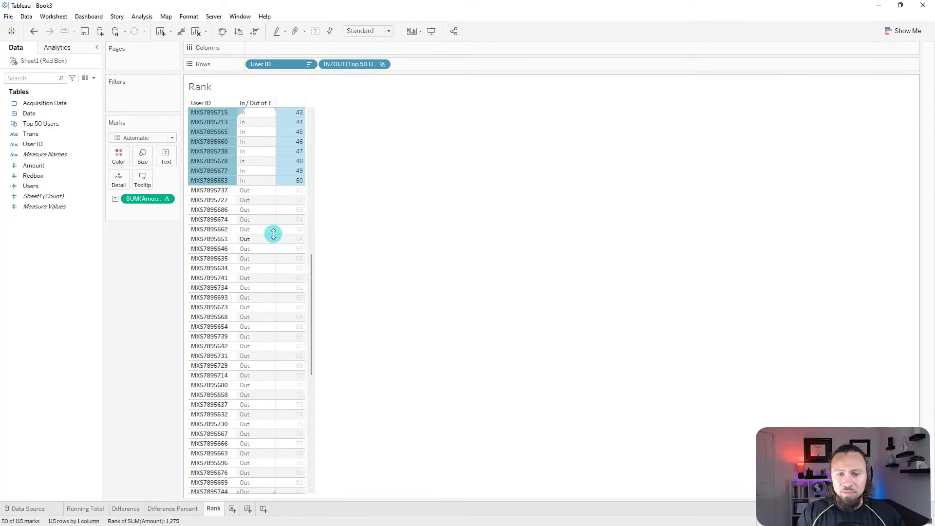
{"action": "scroll", "coordinate": [289, 205], "scroll_direction": "up", "scroll_amount": 10}
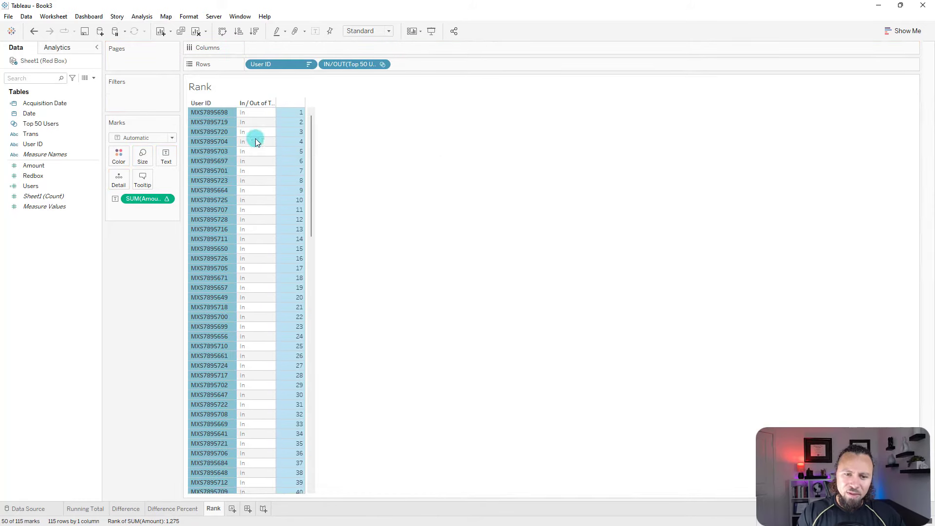
{"action": "left_click_drag", "start_coordinate": [361, 64], "coordinate": [159, 109]}
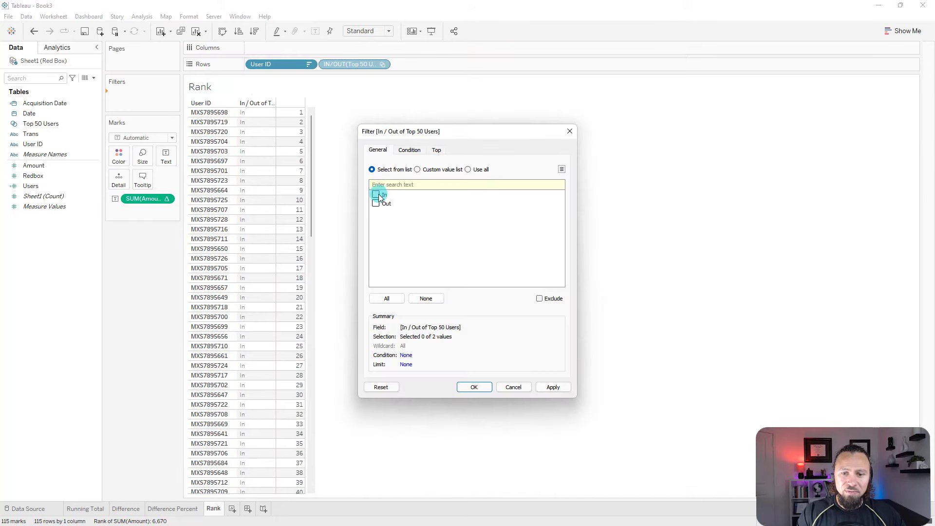
{"action": "left_click", "coordinate": [376, 194]}
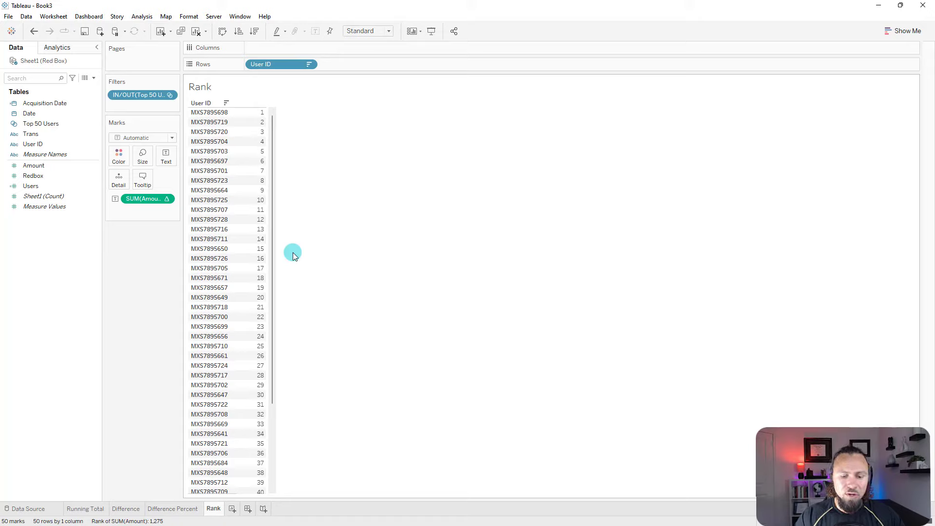
- Add a new worksheet and name it Percent of Total
{"action": "left_click", "coordinate": [233, 509]}
{"action": "double_click", "coordinate": [235, 510]}
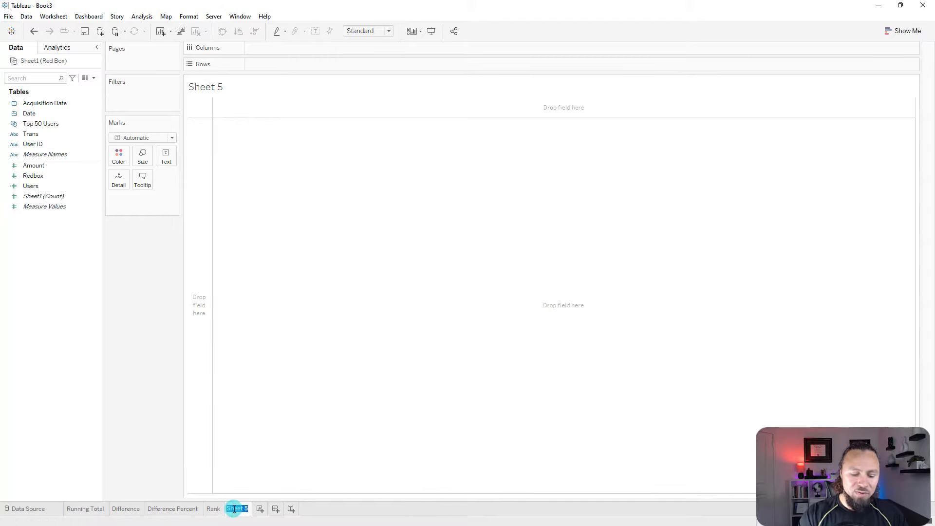
{"action": "type", "text": "Percent"}
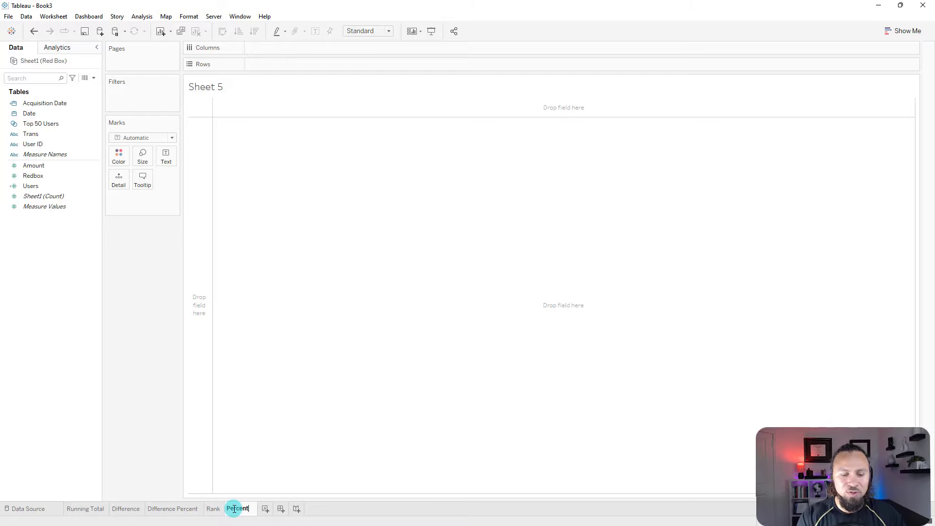
{"action": "type", "text": " of Toal"}
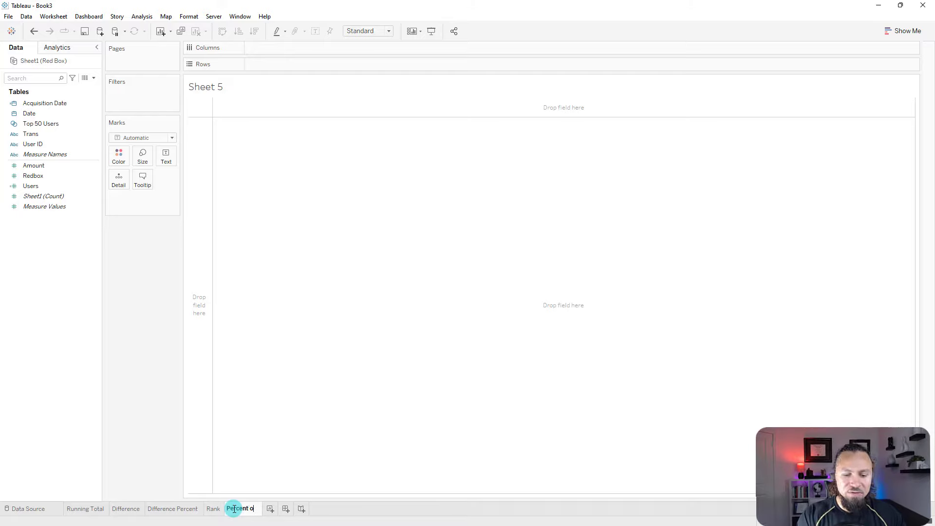
{"action": "key", "text": "BackSpace"}
{"action": "key", "text": "BackSpace"}
{"action": "type", "text": "tal"}
{"action": "key", "text": "Return"}
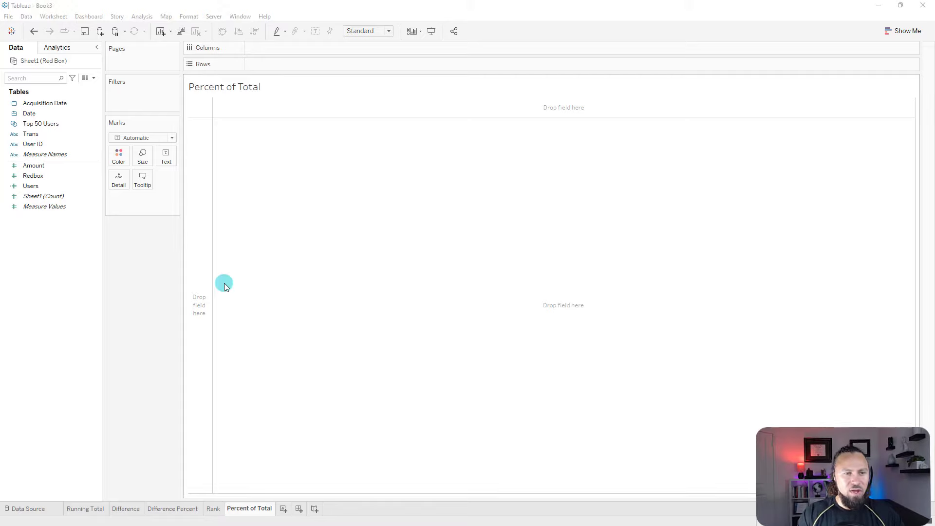
- Build a table of Users by discrete week of Acquisition Date, with the weeks in the rows
{"action": "left_click_drag", "start_coordinate": [69, 104], "coordinate": [282, 64]}
{"action": "left_click", "coordinate": [54, 166]}
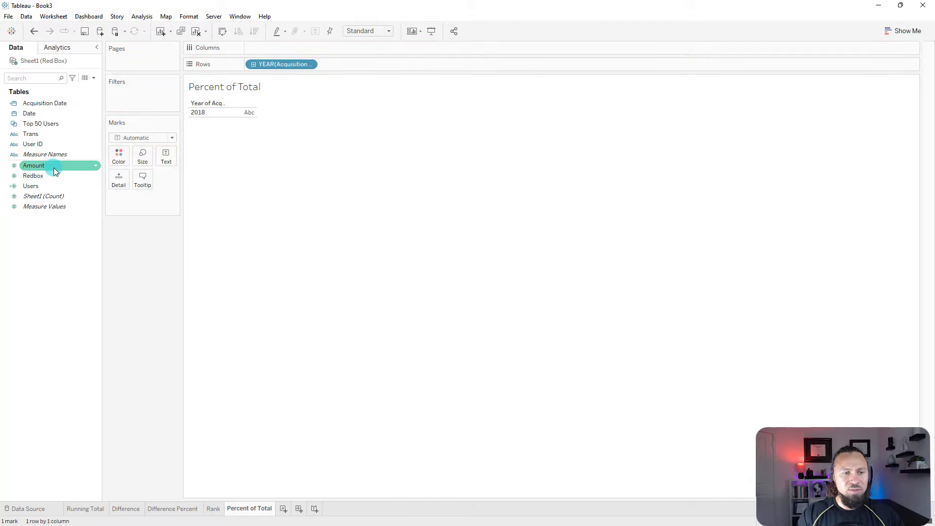
{"action": "left_click_drag", "start_coordinate": [39, 184], "coordinate": [246, 110]}
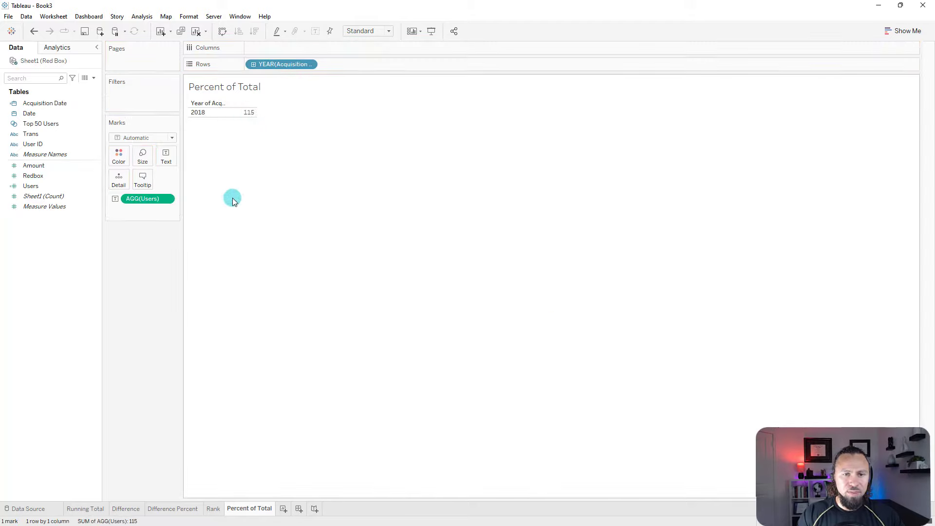
{"action": "left_click", "coordinate": [310, 63]}
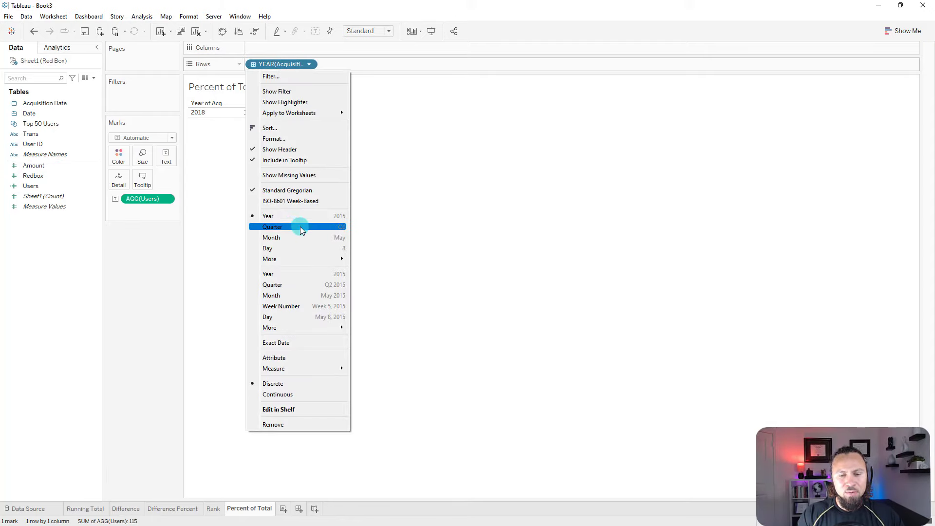
{"action": "left_click", "coordinate": [325, 309]}
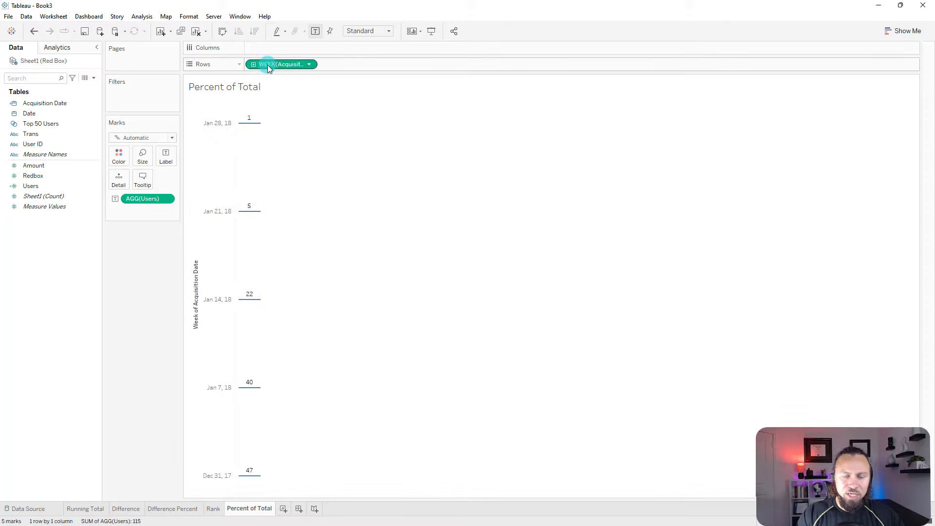
{"action": "left_click", "coordinate": [308, 65]}
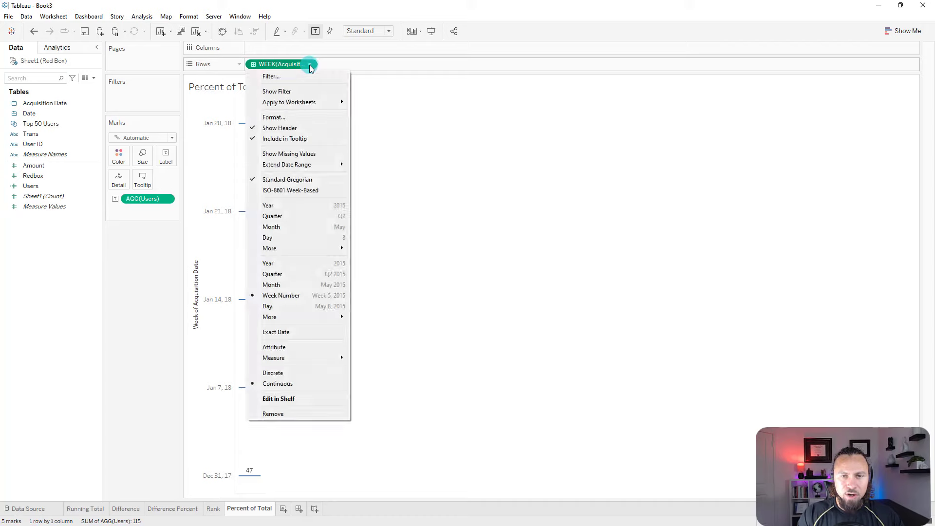
{"action": "left_click", "coordinate": [292, 373]}
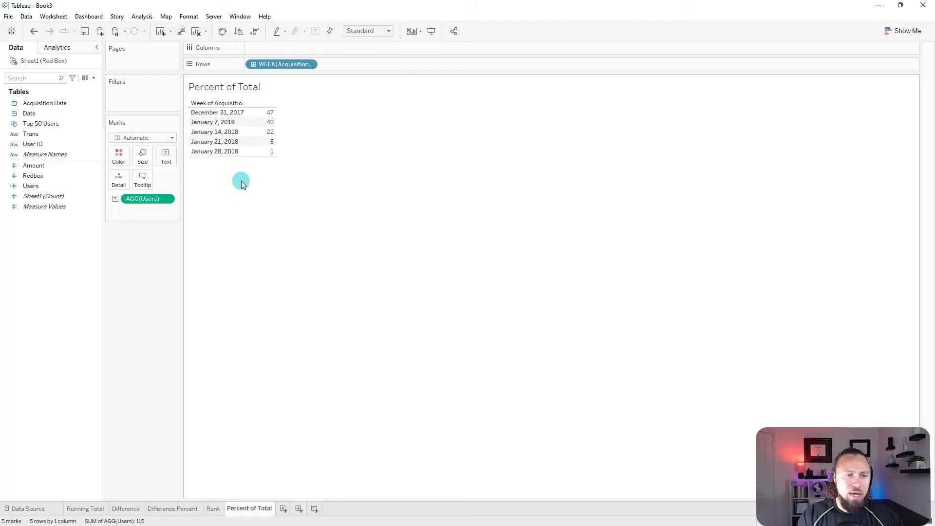
- Split the table by Trans across the columns and apply the Percent of Total quick table calculation to Users
{"action": "left_click", "coordinate": [75, 145]}
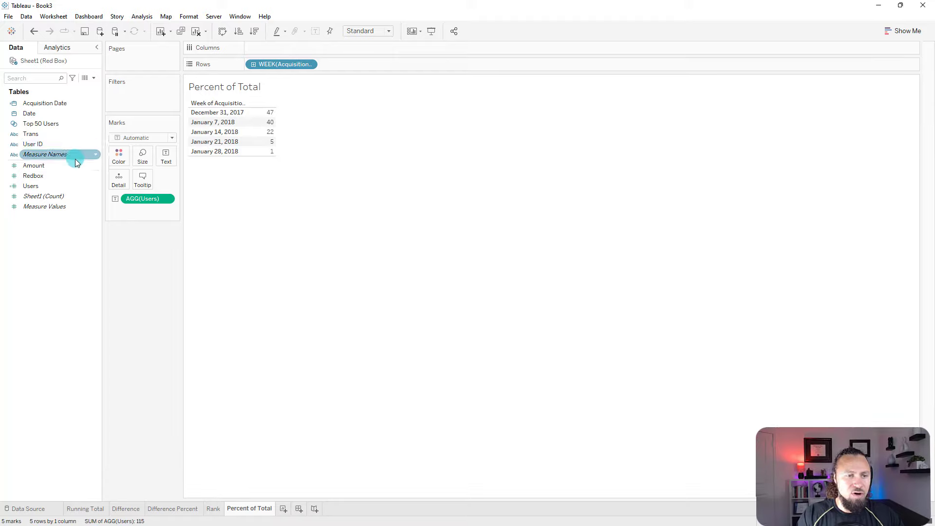
{"action": "left_click_drag", "start_coordinate": [31, 134], "coordinate": [314, 51]}
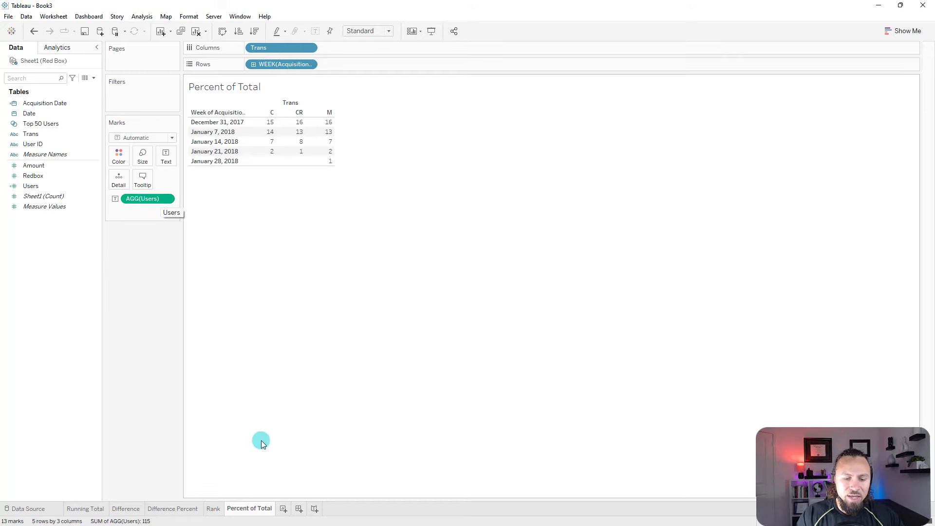
{"action": "left_click", "coordinate": [213, 509]}
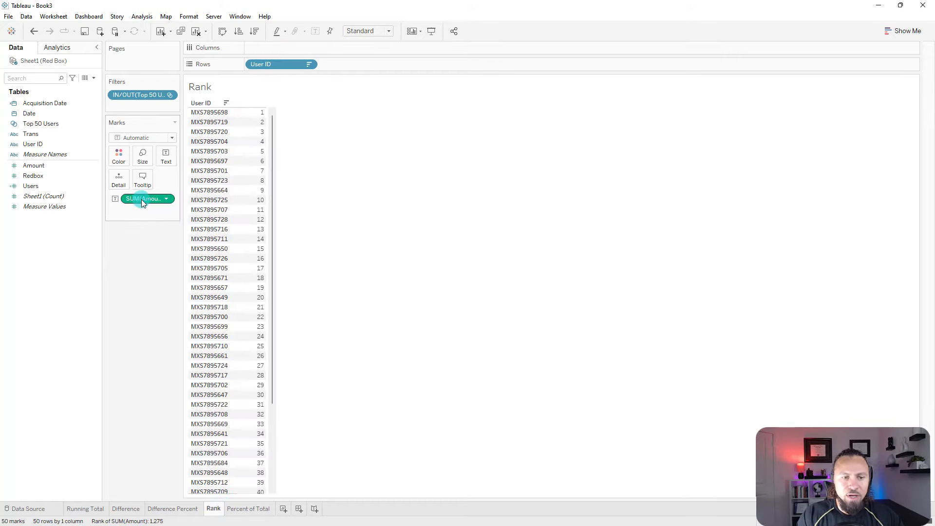
{"action": "left_click", "coordinate": [248, 509]}
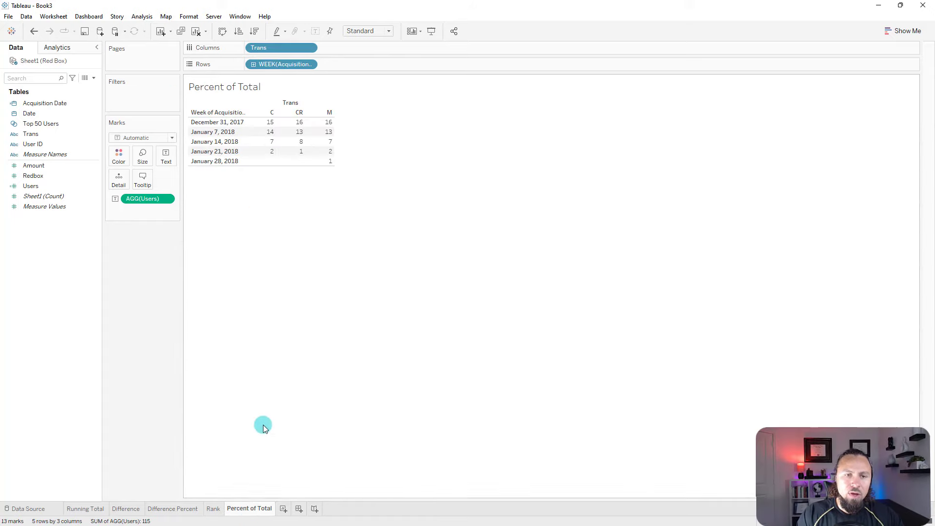
{"action": "right_click", "coordinate": [150, 199]}
{"action": "mouse_move", "coordinate": [189, 326]}
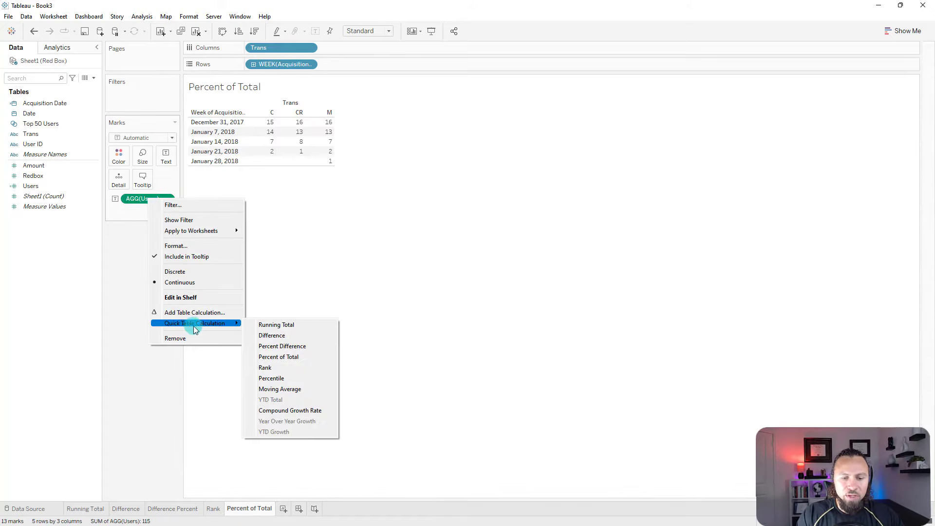
{"action": "left_click", "coordinate": [288, 360]}
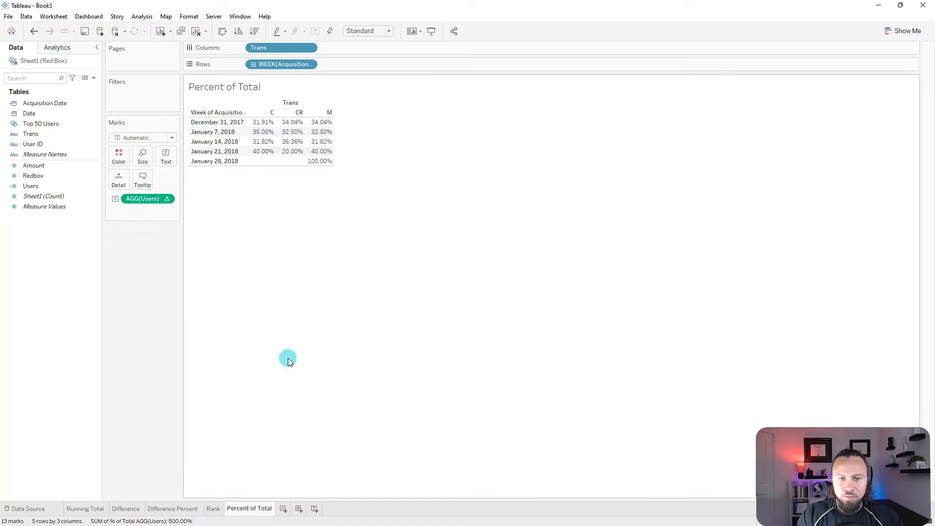
- Add column and row grand totals to the percent of total table
{"action": "left_click", "coordinate": [59, 49]}
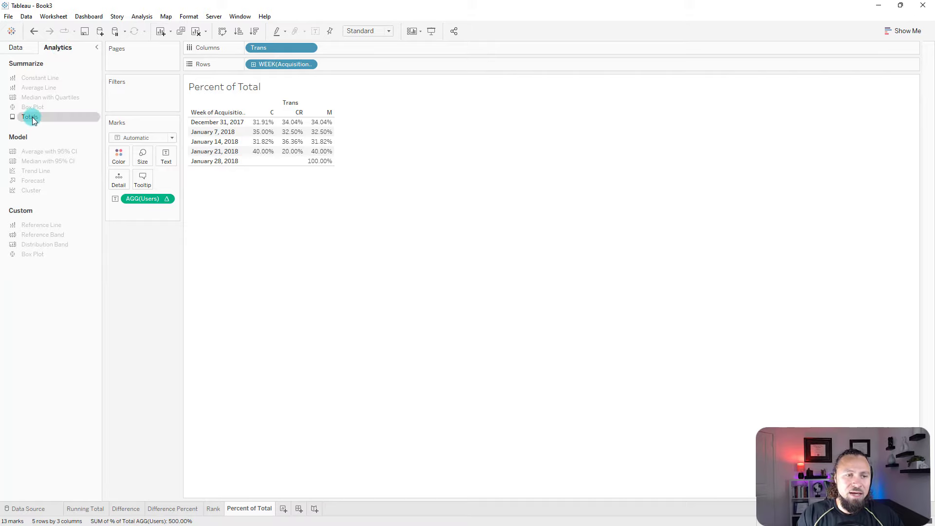
{"action": "left_click_drag", "start_coordinate": [32, 121], "coordinate": [329, 124]}
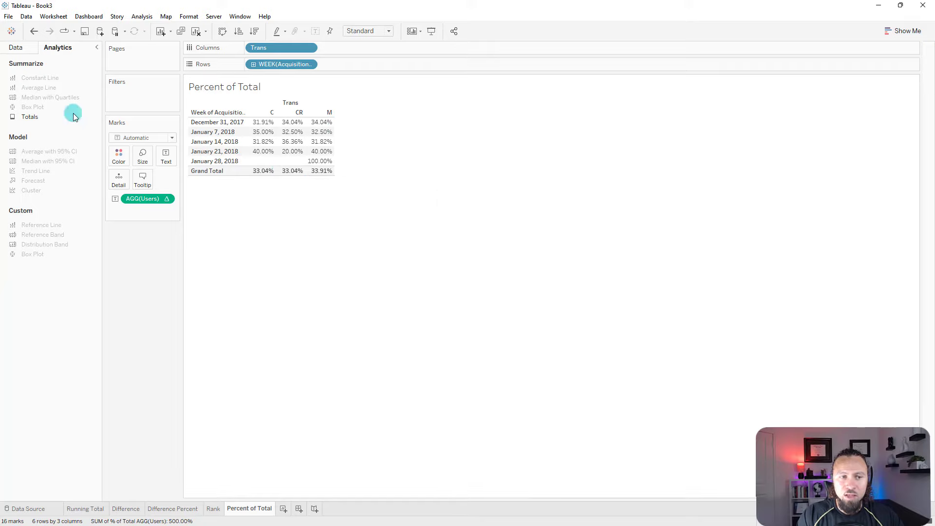
{"action": "left_click_drag", "start_coordinate": [29, 117], "coordinate": [370, 141]}
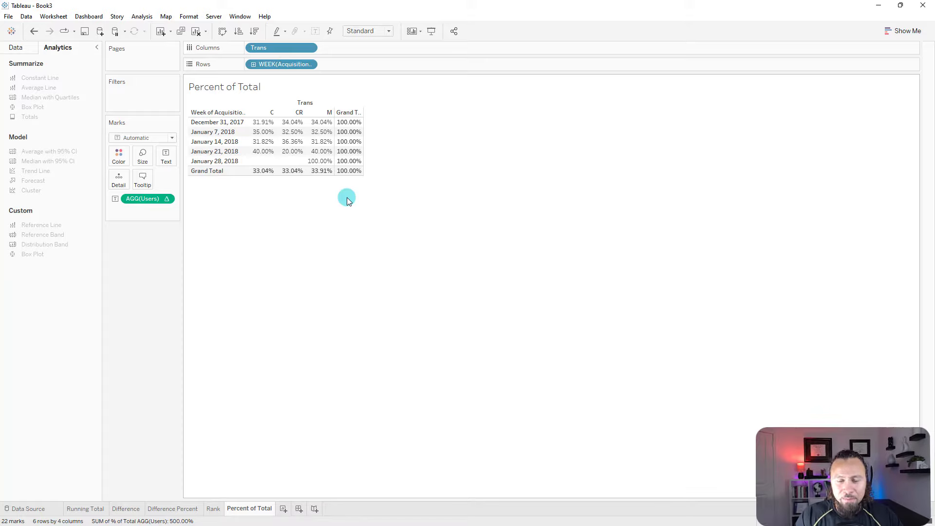
- Check the summed percentages of column C, the December 31, 2017 row and all cells excluding the grand totals
{"action": "mouse_move", "coordinate": [269, 124]}
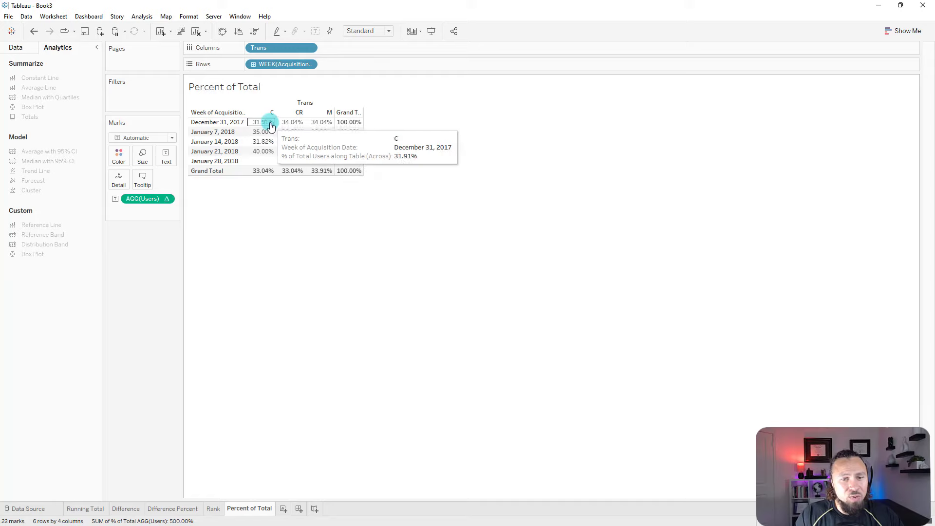
{"action": "left_click_drag", "start_coordinate": [269, 125], "coordinate": [270, 162]}
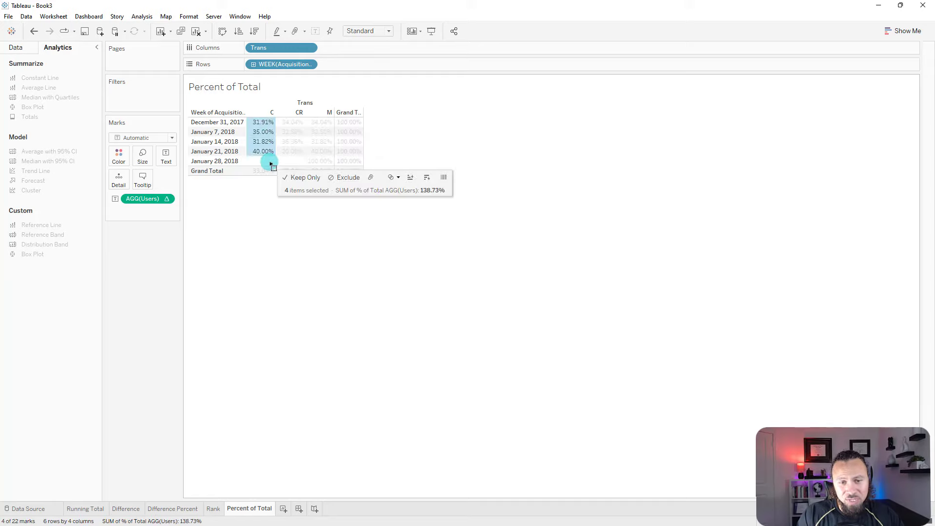
{"action": "mouse_move", "coordinate": [261, 127]}
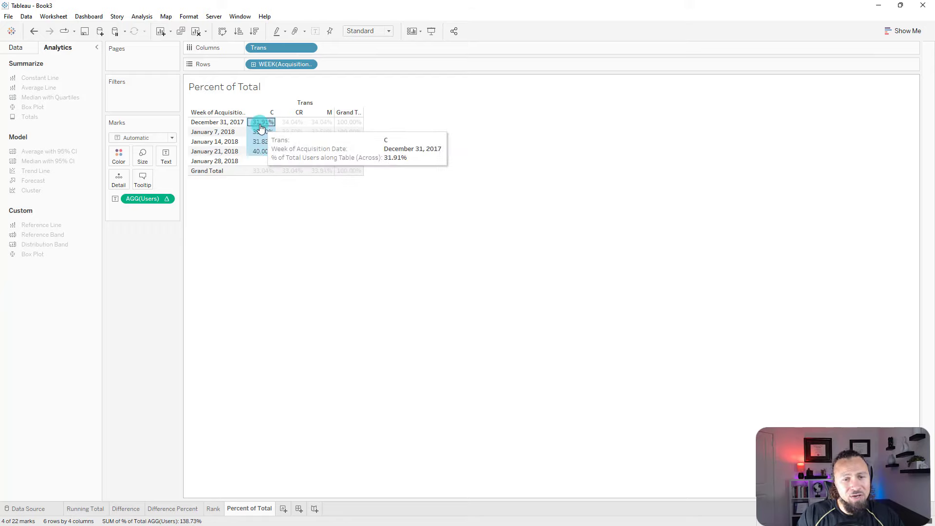
{"action": "left_click_drag", "start_coordinate": [267, 121], "coordinate": [326, 127]}
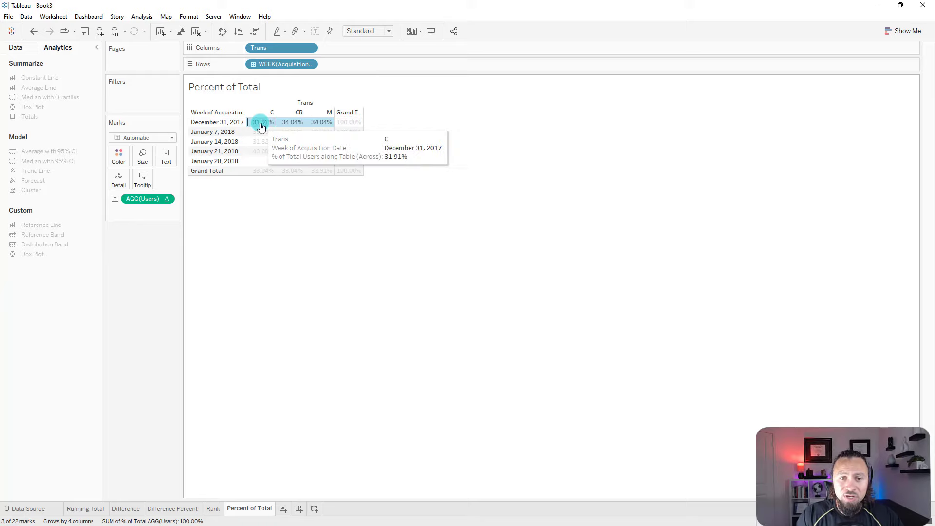
{"action": "left_click_drag", "start_coordinate": [260, 126], "coordinate": [327, 165]}
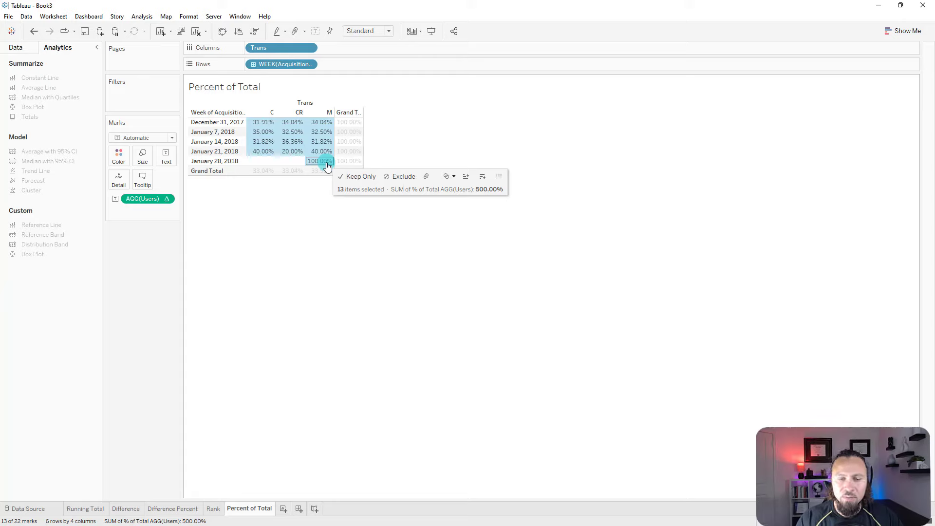
{"action": "left_click", "coordinate": [302, 200]}
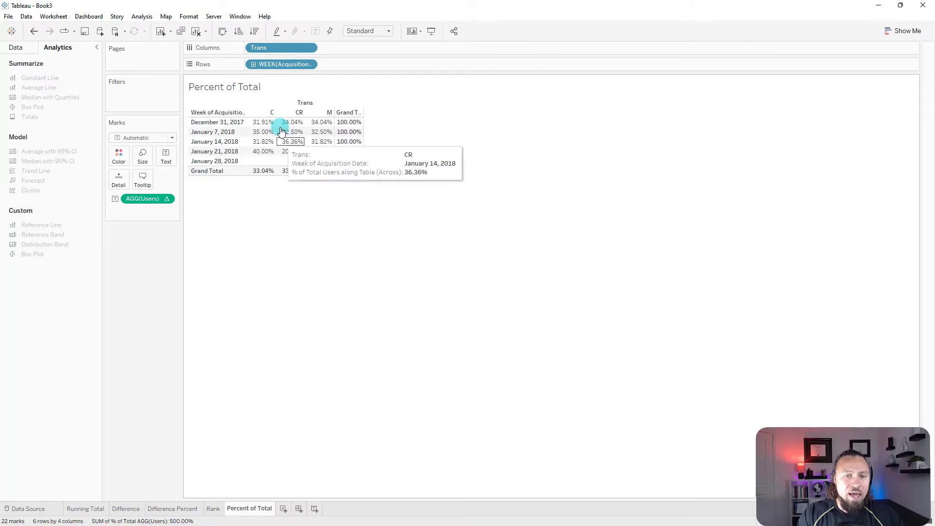
- Compute the Users percent of total using Table (down) and check the sum of column C
{"action": "left_click", "coordinate": [167, 198]}
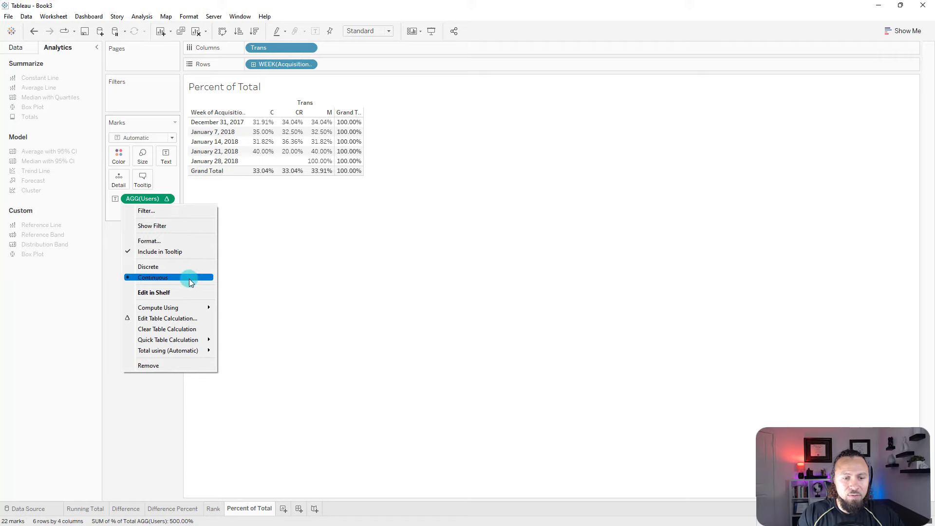
{"action": "mouse_move", "coordinate": [186, 305]}
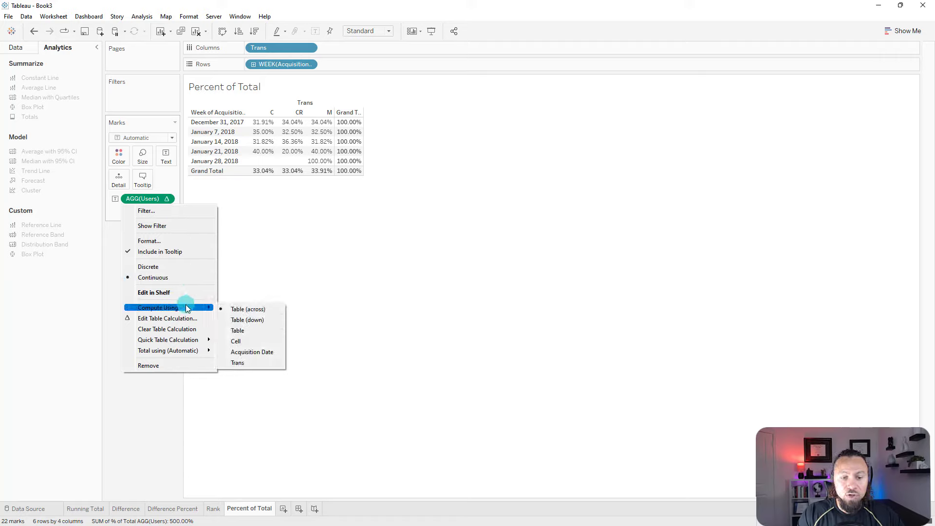
{"action": "left_click", "coordinate": [248, 320]}
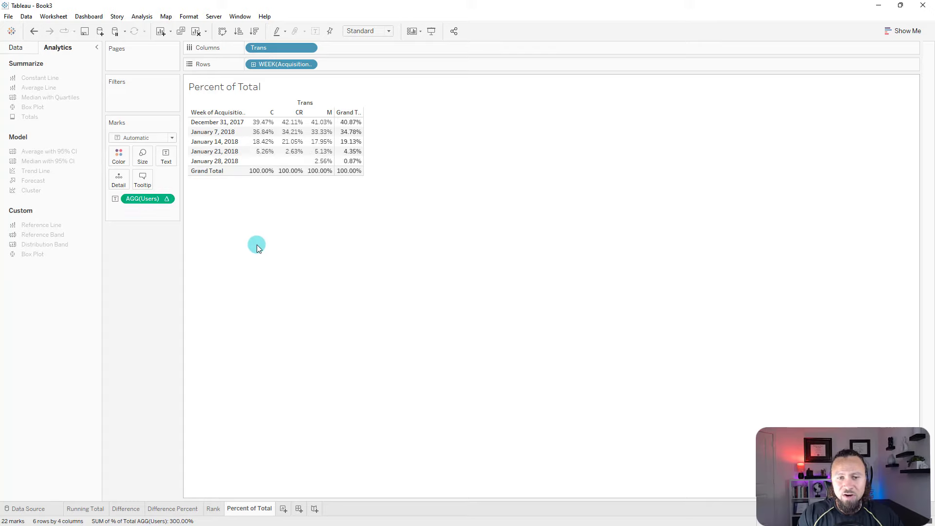
{"action": "left_click_drag", "start_coordinate": [265, 137], "coordinate": [263, 155]}
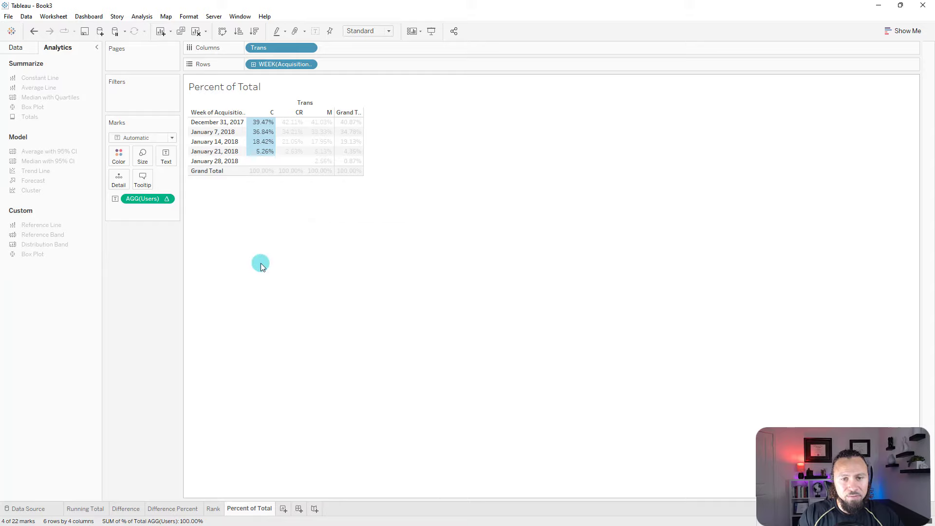
{"action": "left_click", "coordinate": [261, 203]}
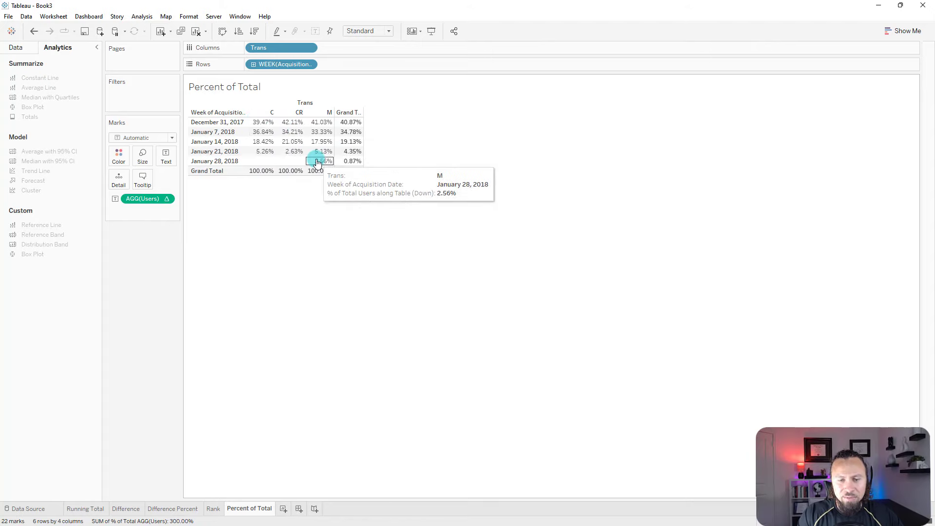
- Compute the Users percent of total using the whole Table and check the sum of all cells against the grand total
{"action": "right_click", "coordinate": [164, 199]}
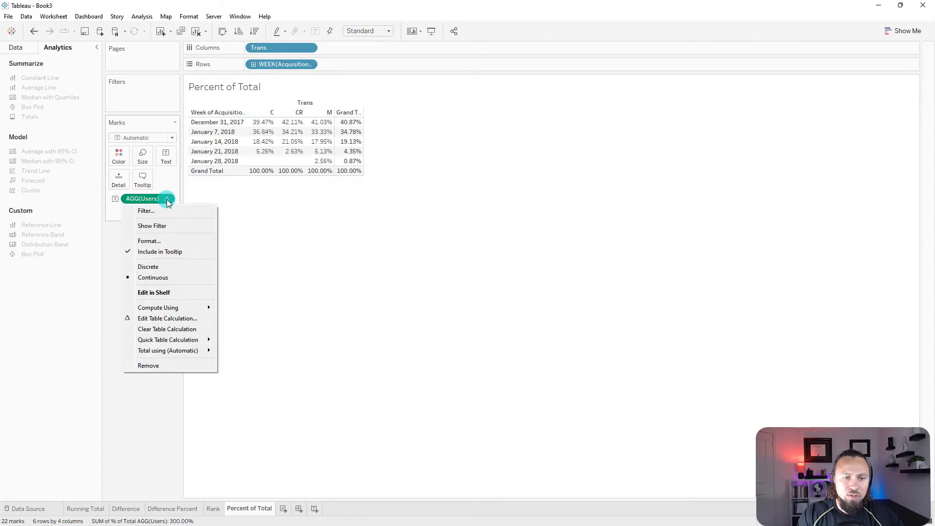
{"action": "mouse_move", "coordinate": [179, 305]}
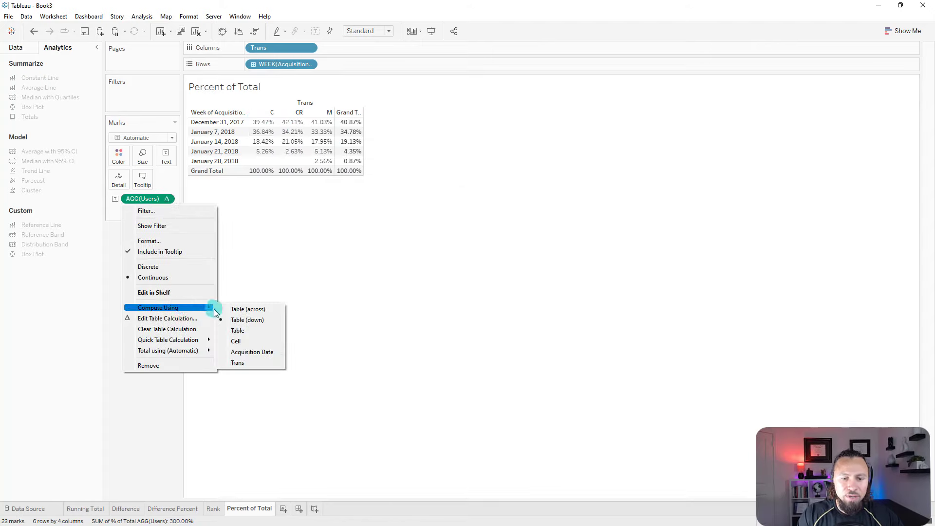
{"action": "left_click", "coordinate": [242, 331]}
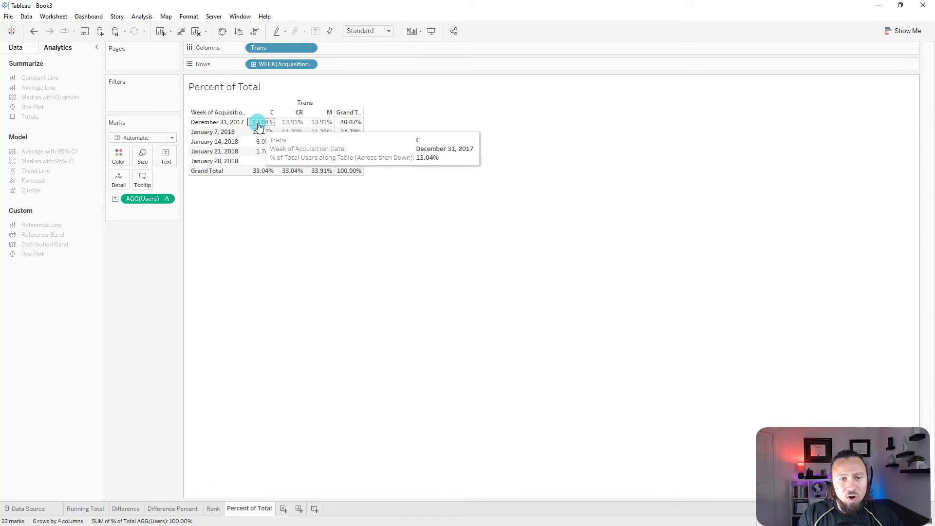
{"action": "left_click_drag", "start_coordinate": [258, 121], "coordinate": [322, 164]}
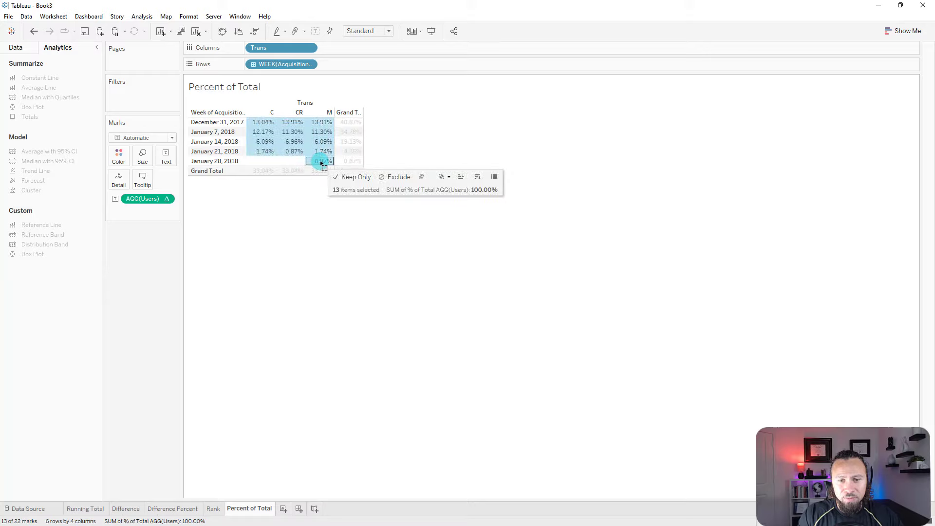
{"action": "left_click_drag", "start_coordinate": [259, 122], "coordinate": [323, 161]}
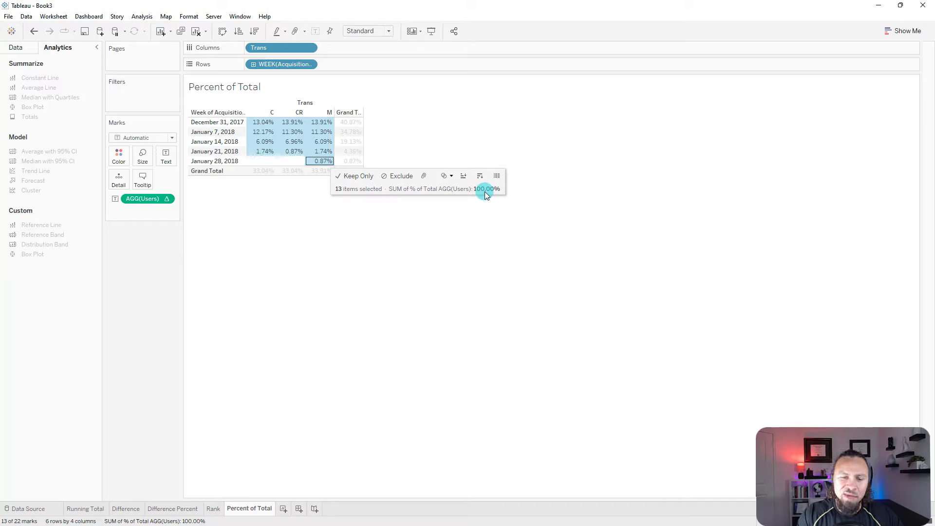
{"action": "left_click", "coordinate": [361, 198]}
{"action": "mouse_move", "coordinate": [351, 175]}
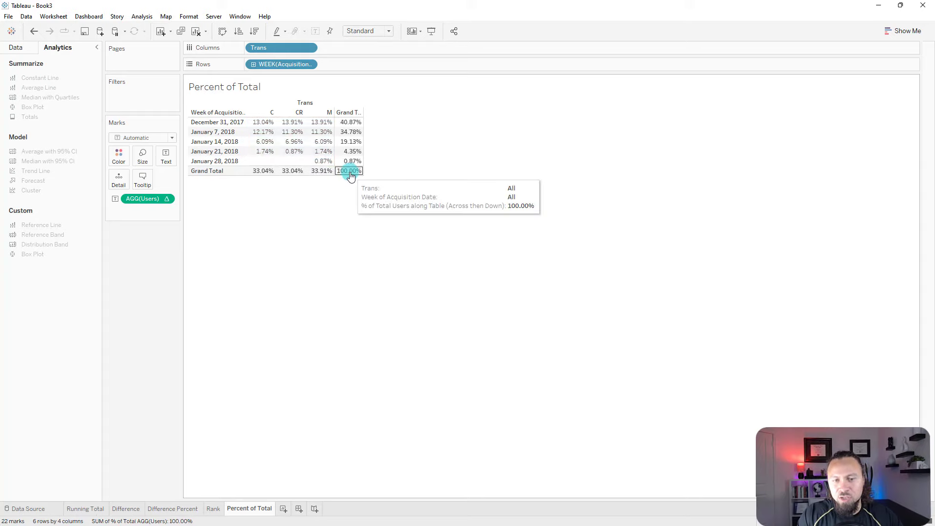
{"action": "mouse_move", "coordinate": [291, 150]}
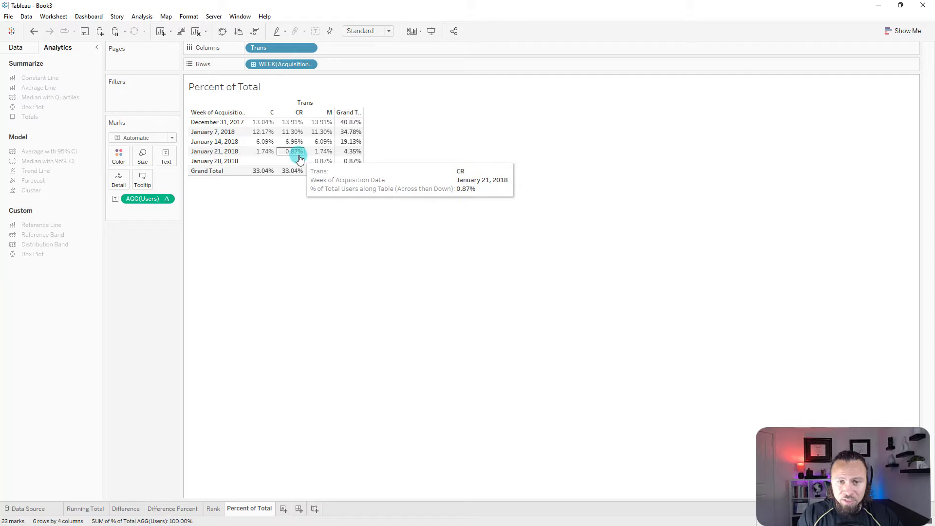
- Split each acquisition week into In and Out rows with the Top 50 Users set
{"action": "left_click", "coordinate": [17, 48]}
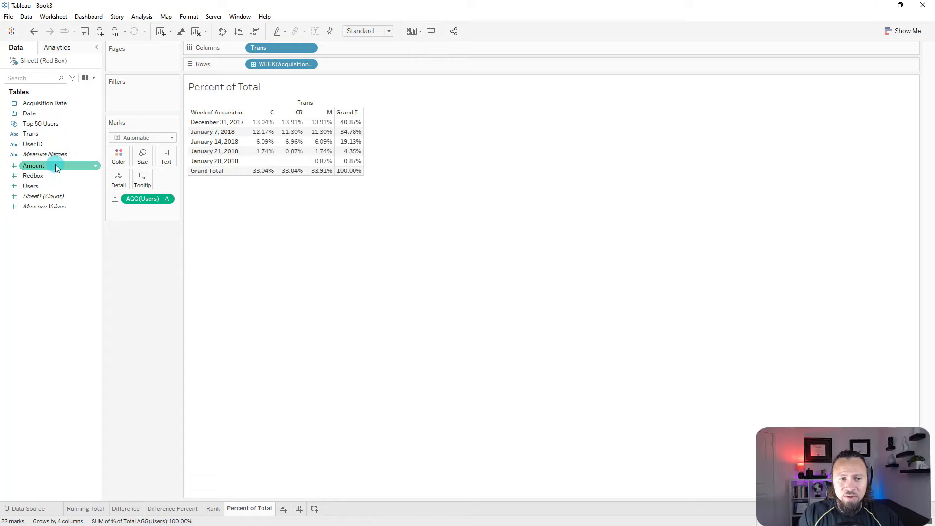
{"action": "left_click_drag", "start_coordinate": [39, 123], "coordinate": [339, 65]}
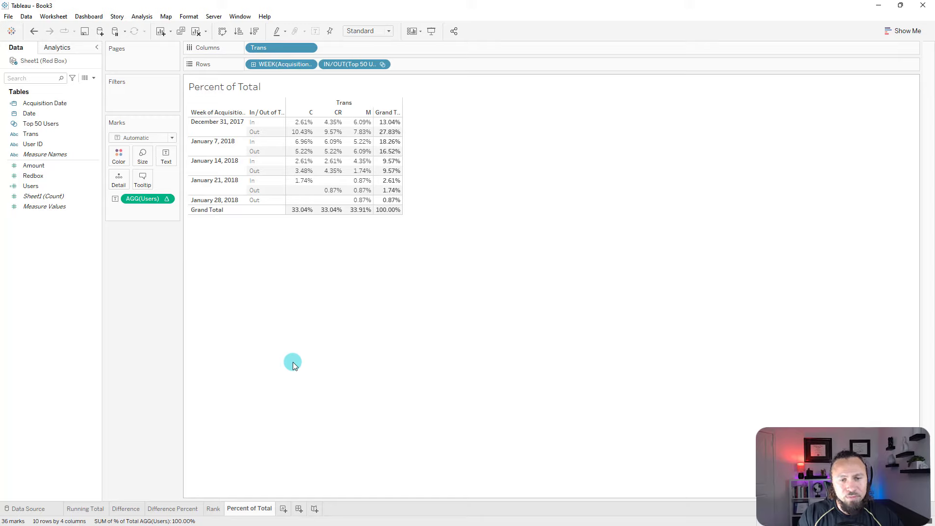
- Check the percentages of column C across the In and Out rows of the acquisition weeks
{"action": "left_click", "coordinate": [261, 124]}
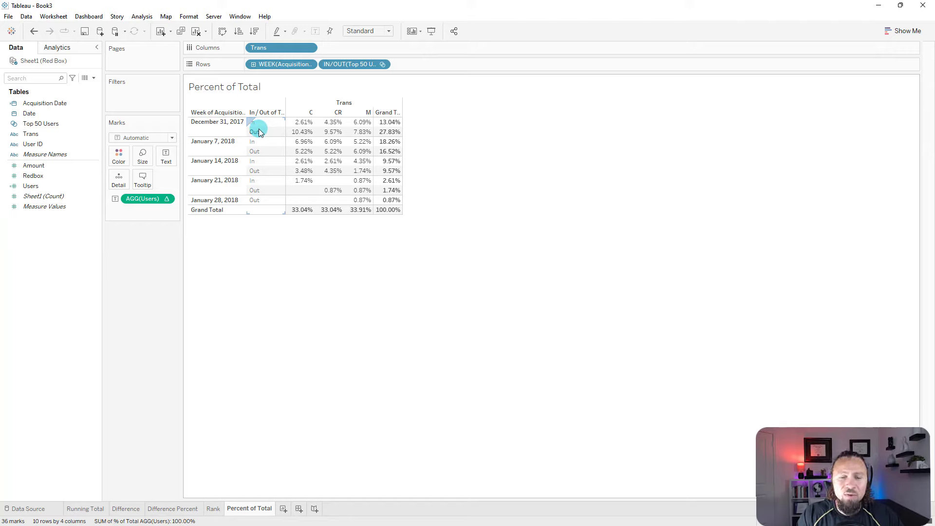
{"action": "mouse_move", "coordinate": [303, 124]}
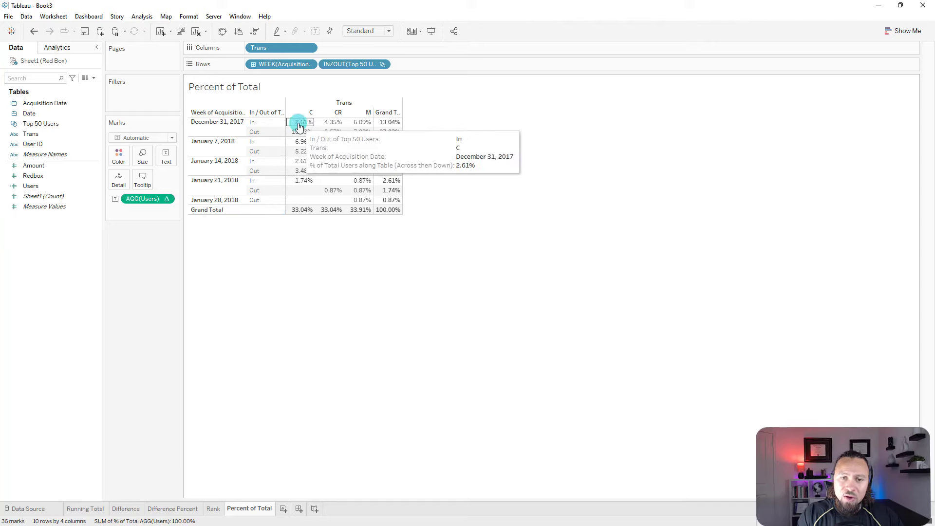
{"action": "left_click_drag", "start_coordinate": [304, 125], "coordinate": [306, 200]}
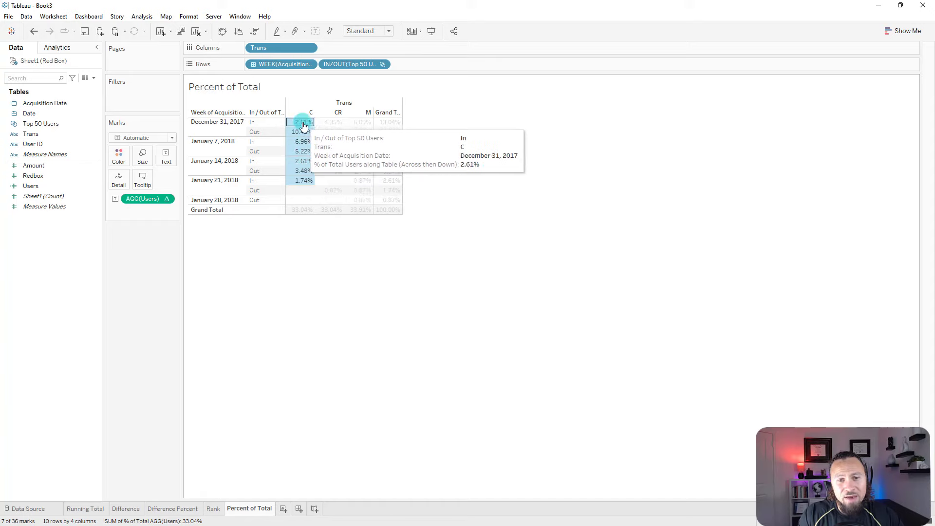
{"action": "left_click_drag", "start_coordinate": [303, 132], "coordinate": [302, 152]}
{"action": "left_click_drag", "start_coordinate": [301, 158], "coordinate": [302, 187]}
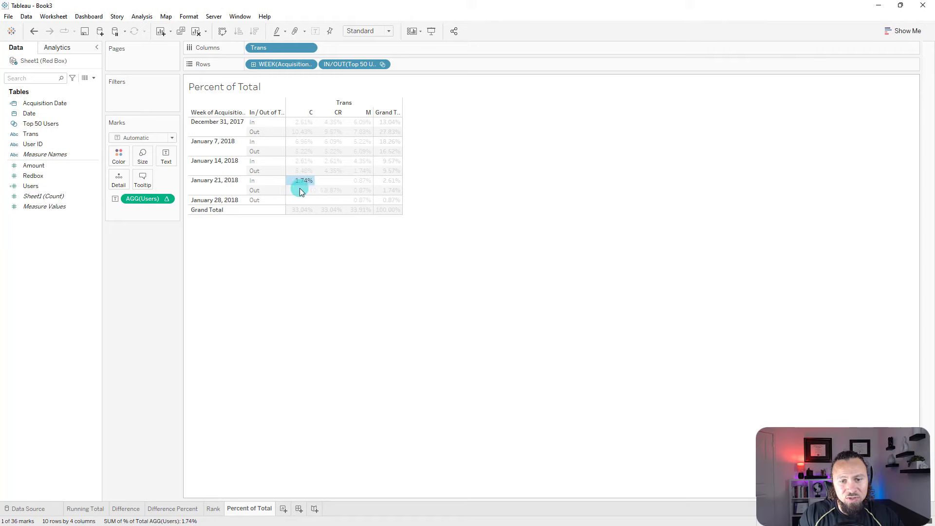
{"action": "left_click", "coordinate": [305, 184]}
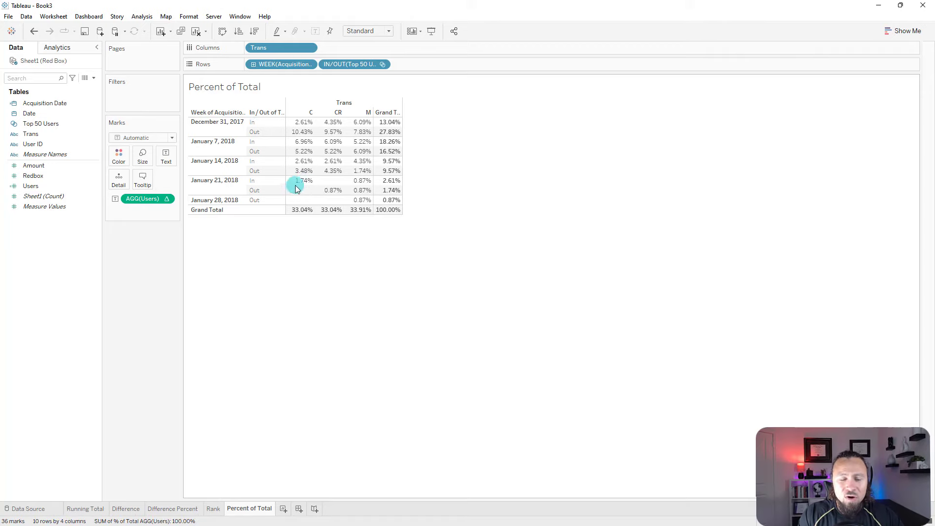
- Compute the Users percent of total using Table (down) with the In and Out rows in place
{"action": "left_click", "coordinate": [167, 198]}
{"action": "mouse_move", "coordinate": [168, 309]}
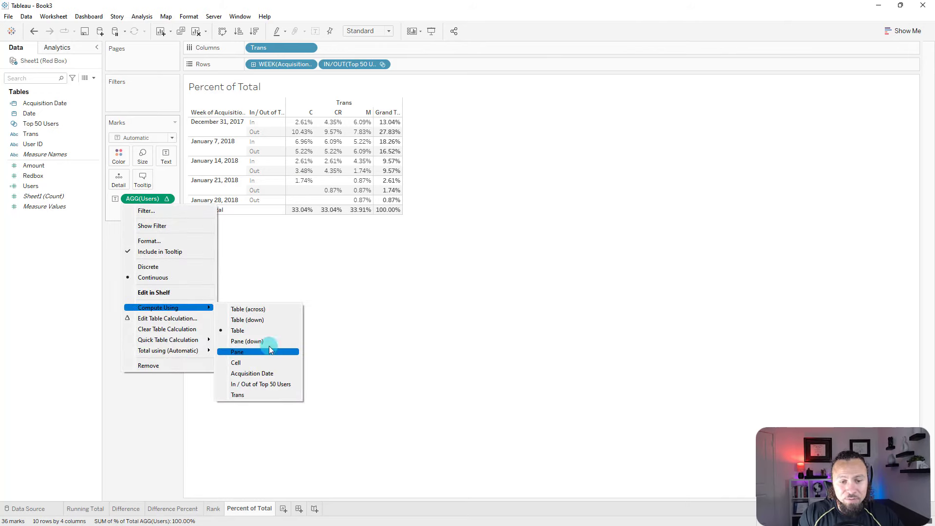
{"action": "left_click", "coordinate": [250, 321]}
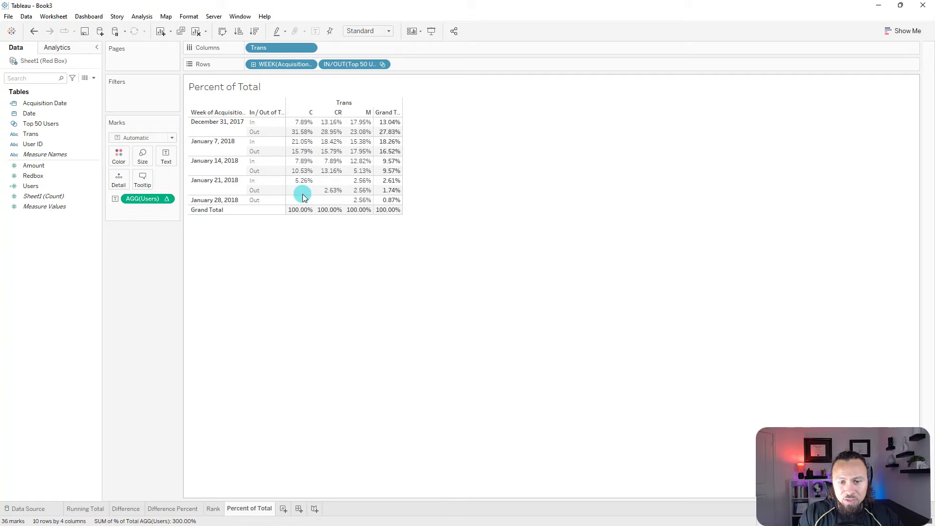
- Compute the Users percent of total using Pane (down) and check the In and Out cells of column C
{"action": "left_click", "coordinate": [168, 200]}
{"action": "mouse_move", "coordinate": [195, 308]}
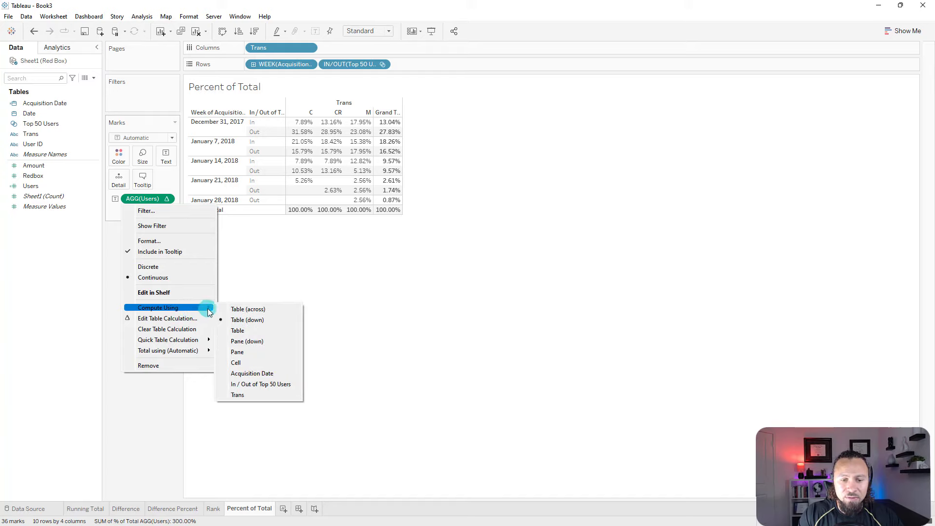
{"action": "left_click", "coordinate": [252, 342]}
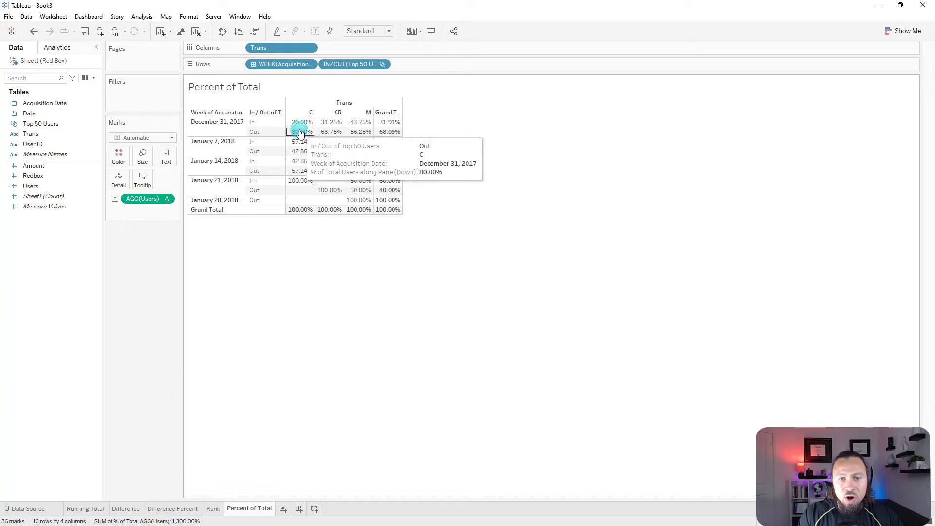
{"action": "left_click_drag", "start_coordinate": [302, 124], "coordinate": [300, 162]}
- Compute the Users percent of total using Pane and check the summed cells of the December 31, 2017 and January 7, 2018 weeks
{"action": "right_click", "coordinate": [168, 198]}
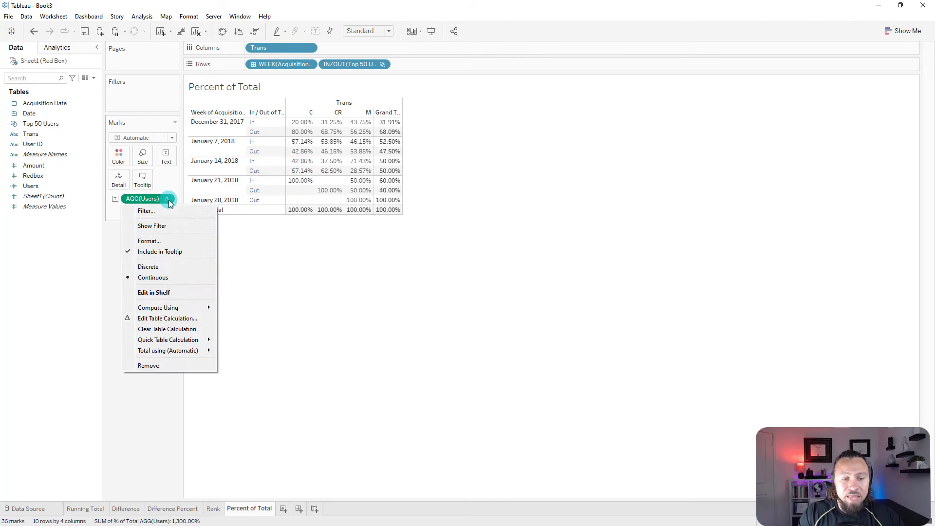
{"action": "mouse_move", "coordinate": [187, 307]}
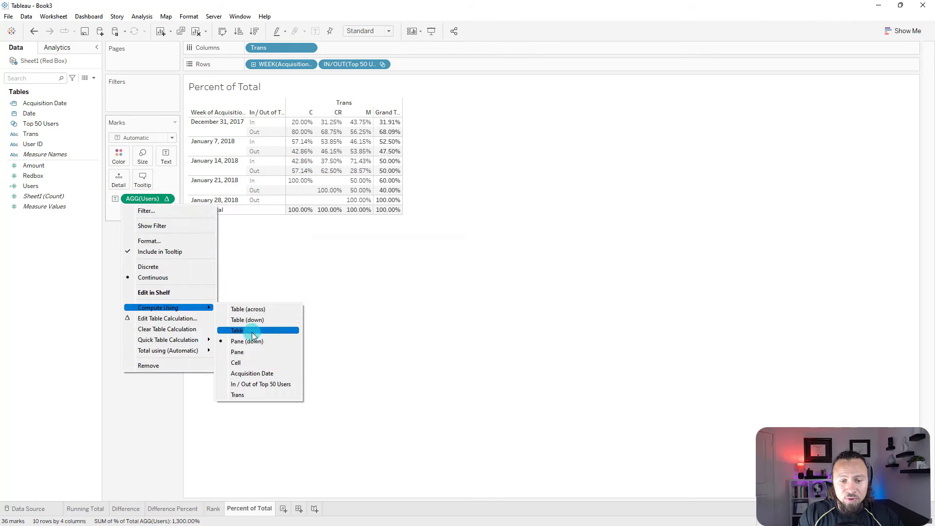
{"action": "left_click", "coordinate": [244, 352]}
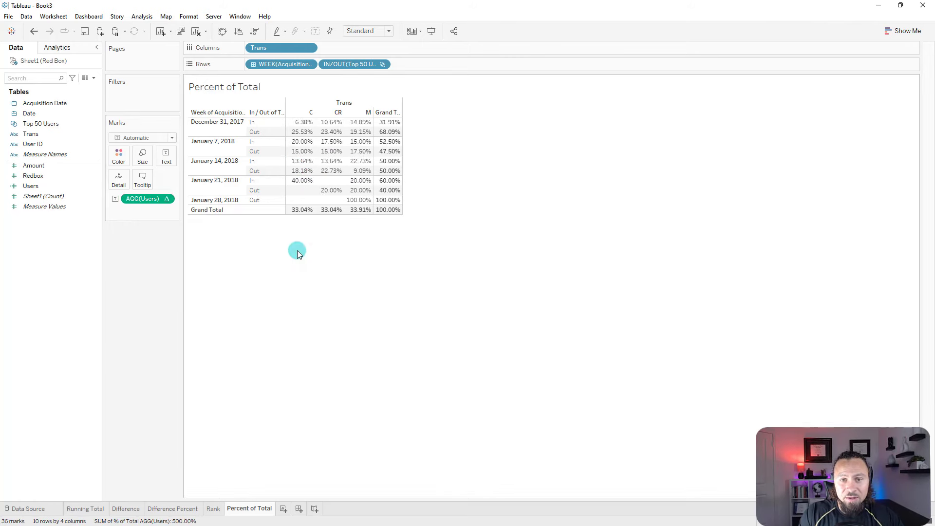
{"action": "left_click_drag", "start_coordinate": [306, 123], "coordinate": [365, 132]}
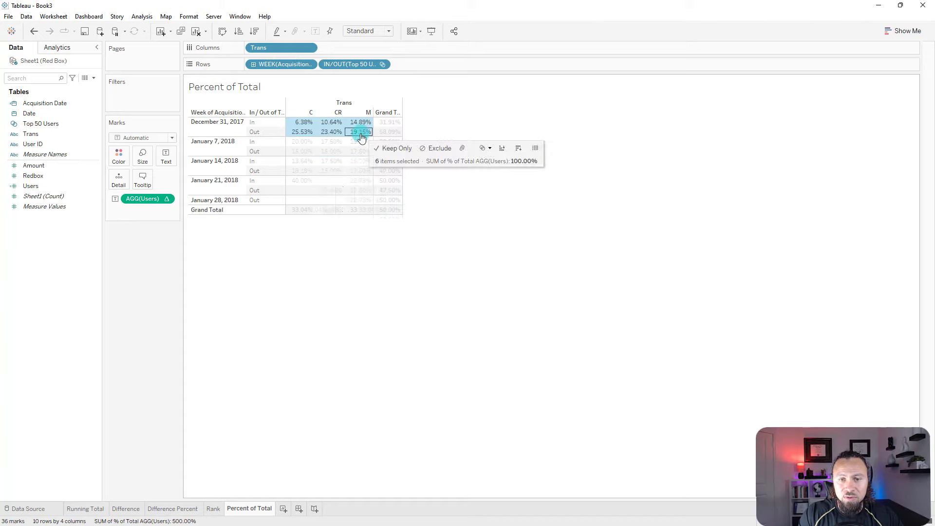
{"action": "left_click_drag", "start_coordinate": [296, 137], "coordinate": [353, 152]}
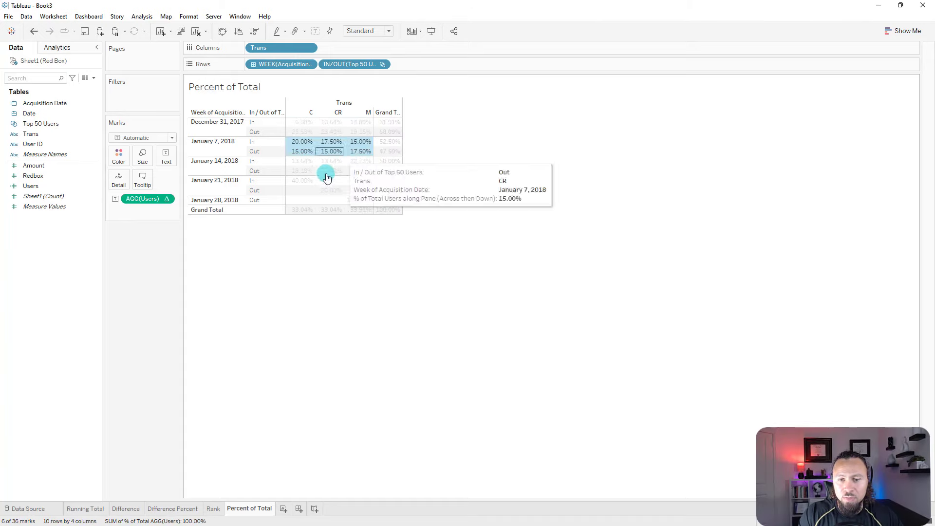
{"action": "mouse_move", "coordinate": [335, 171]}
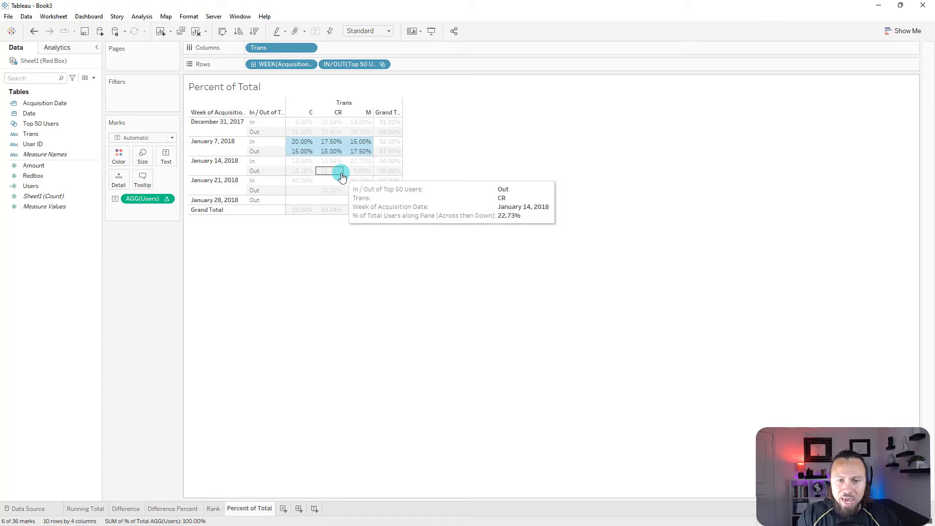
{"action": "left_click", "coordinate": [445, 141]}
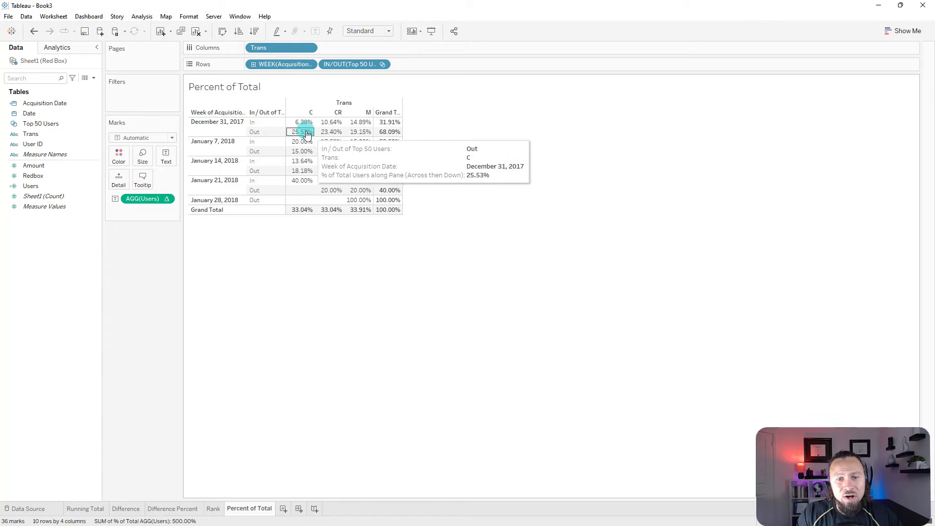
{"action": "left_click_drag", "start_coordinate": [288, 118], "coordinate": [361, 138]}
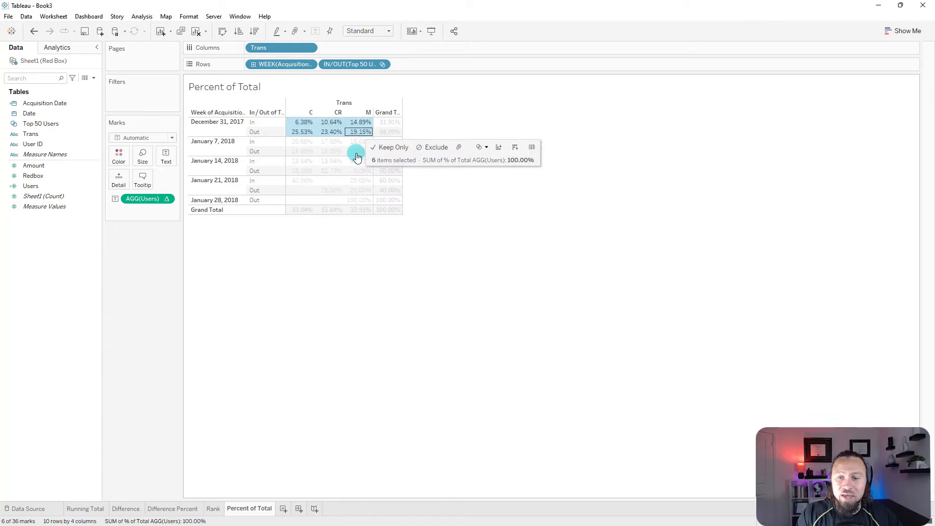